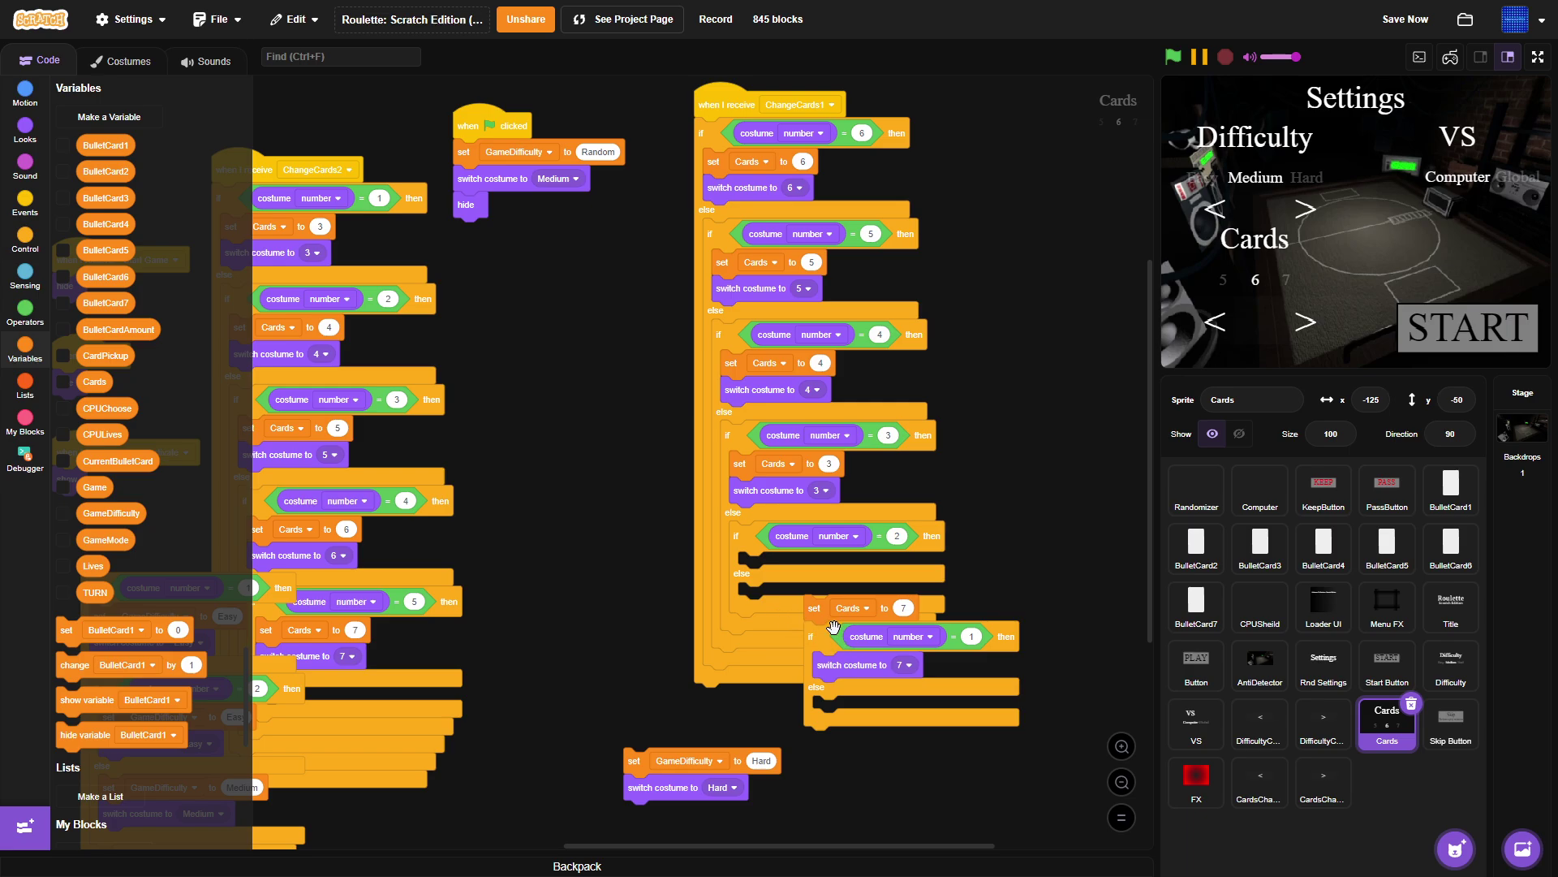
Separate the set Cards to 7, switch costume to 7 and costume number = 1 if-else blocks into loose pieces outside the ChangeCards1 script.
drag(832, 637, 776, 568)
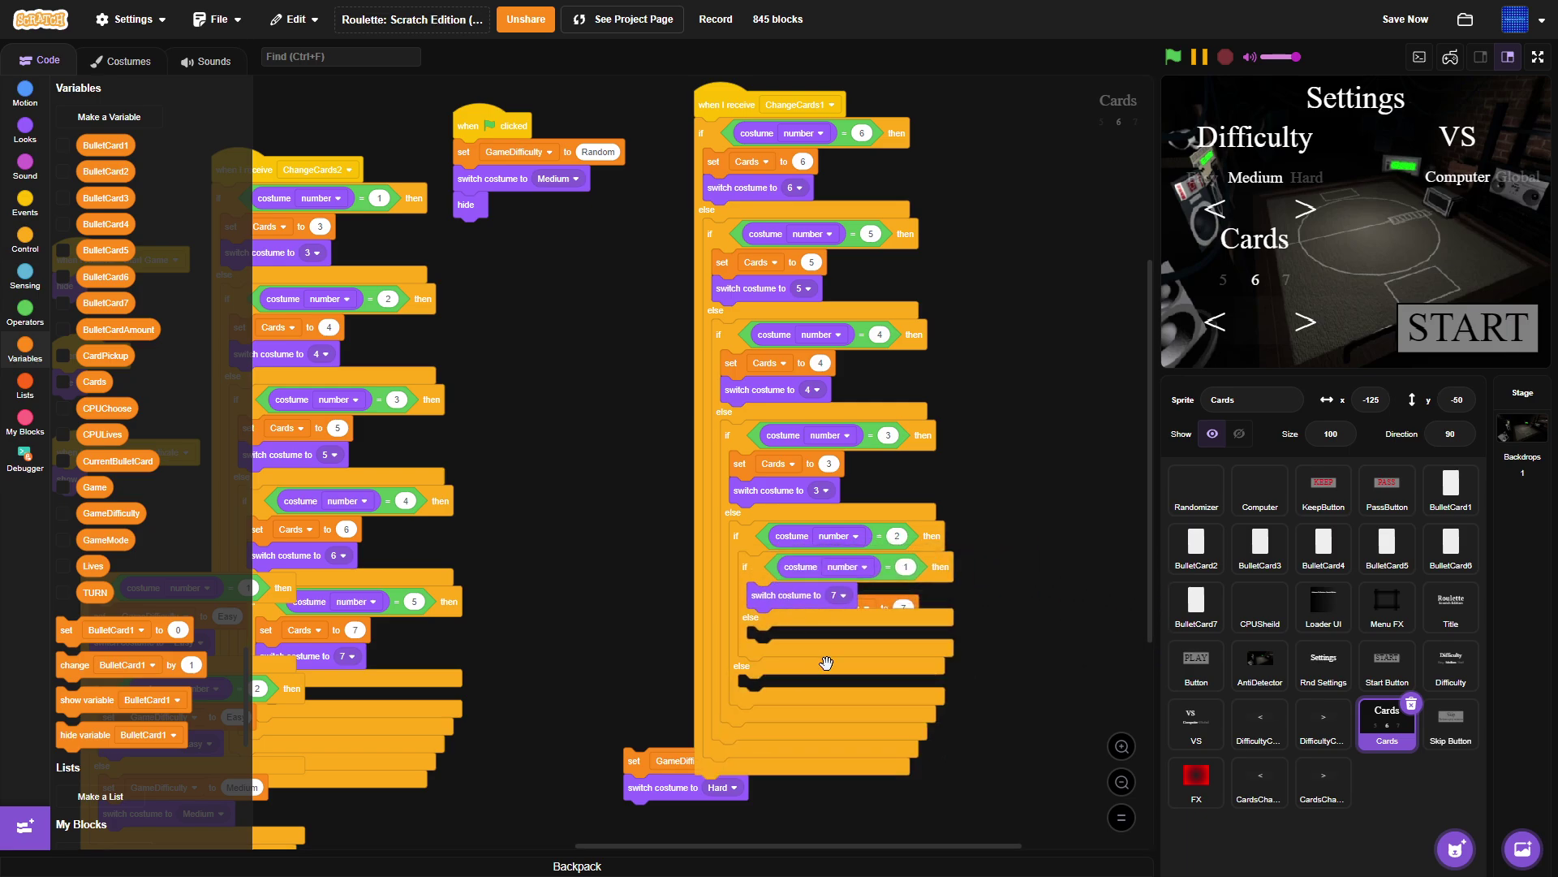
drag(897, 602, 1076, 454)
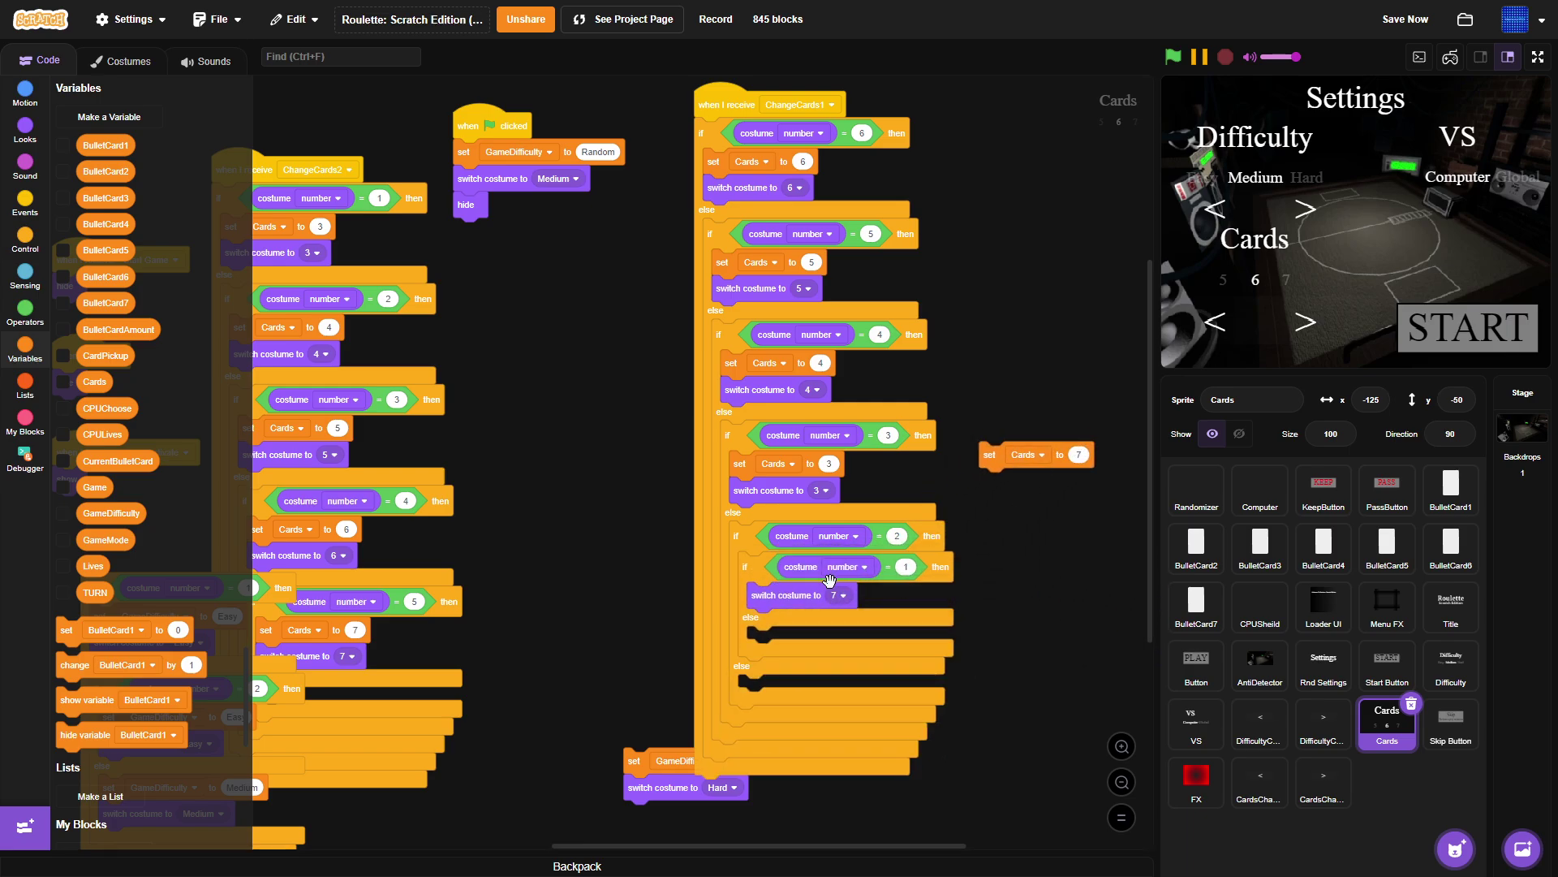
click(839, 594)
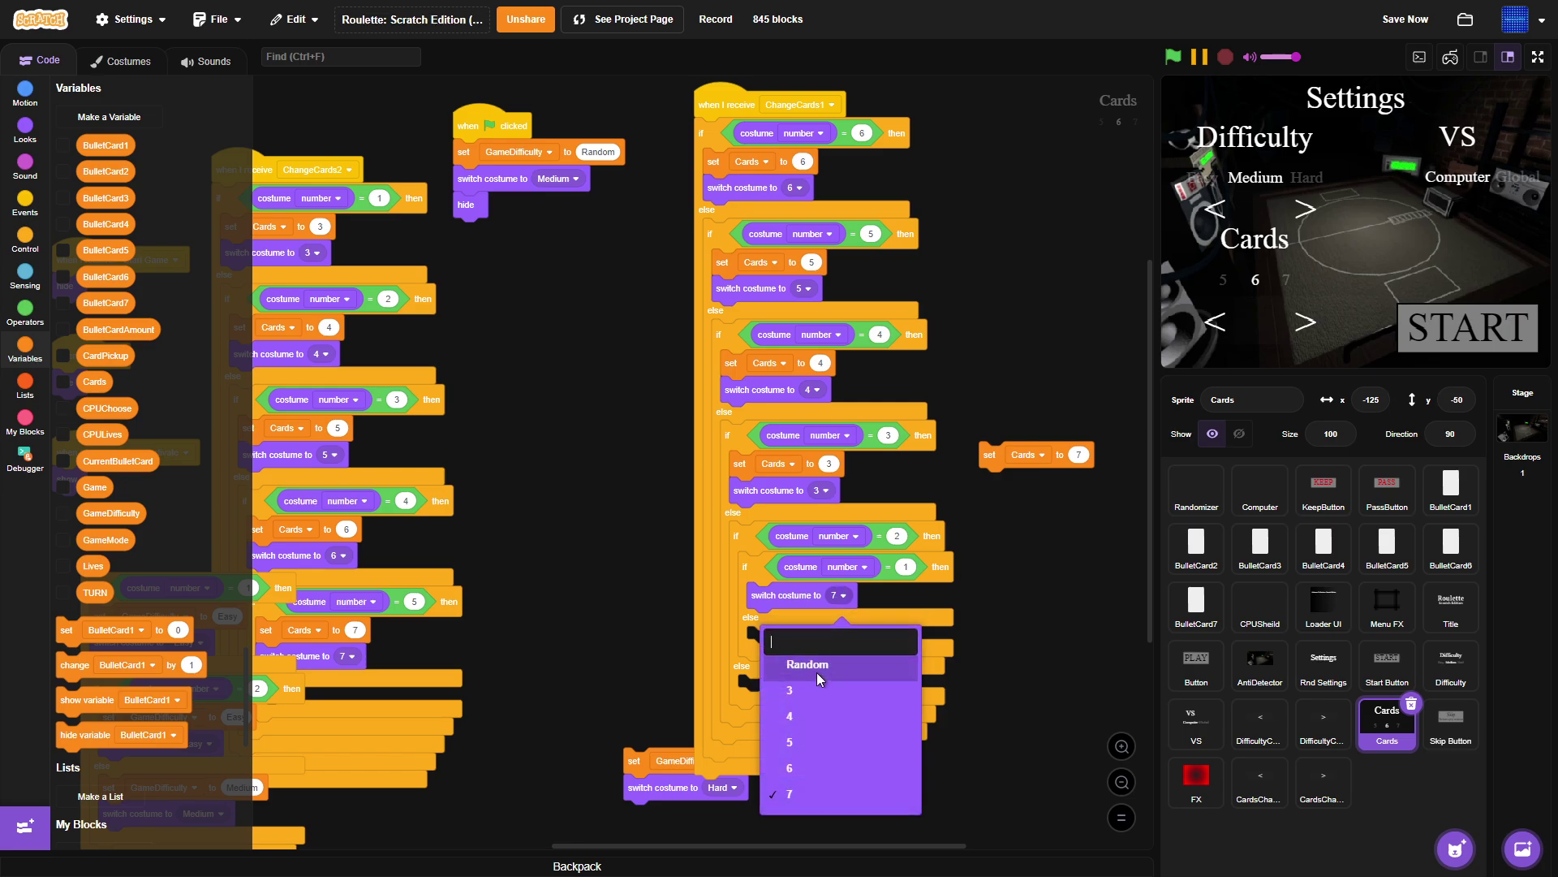
drag(776, 595, 1029, 608)
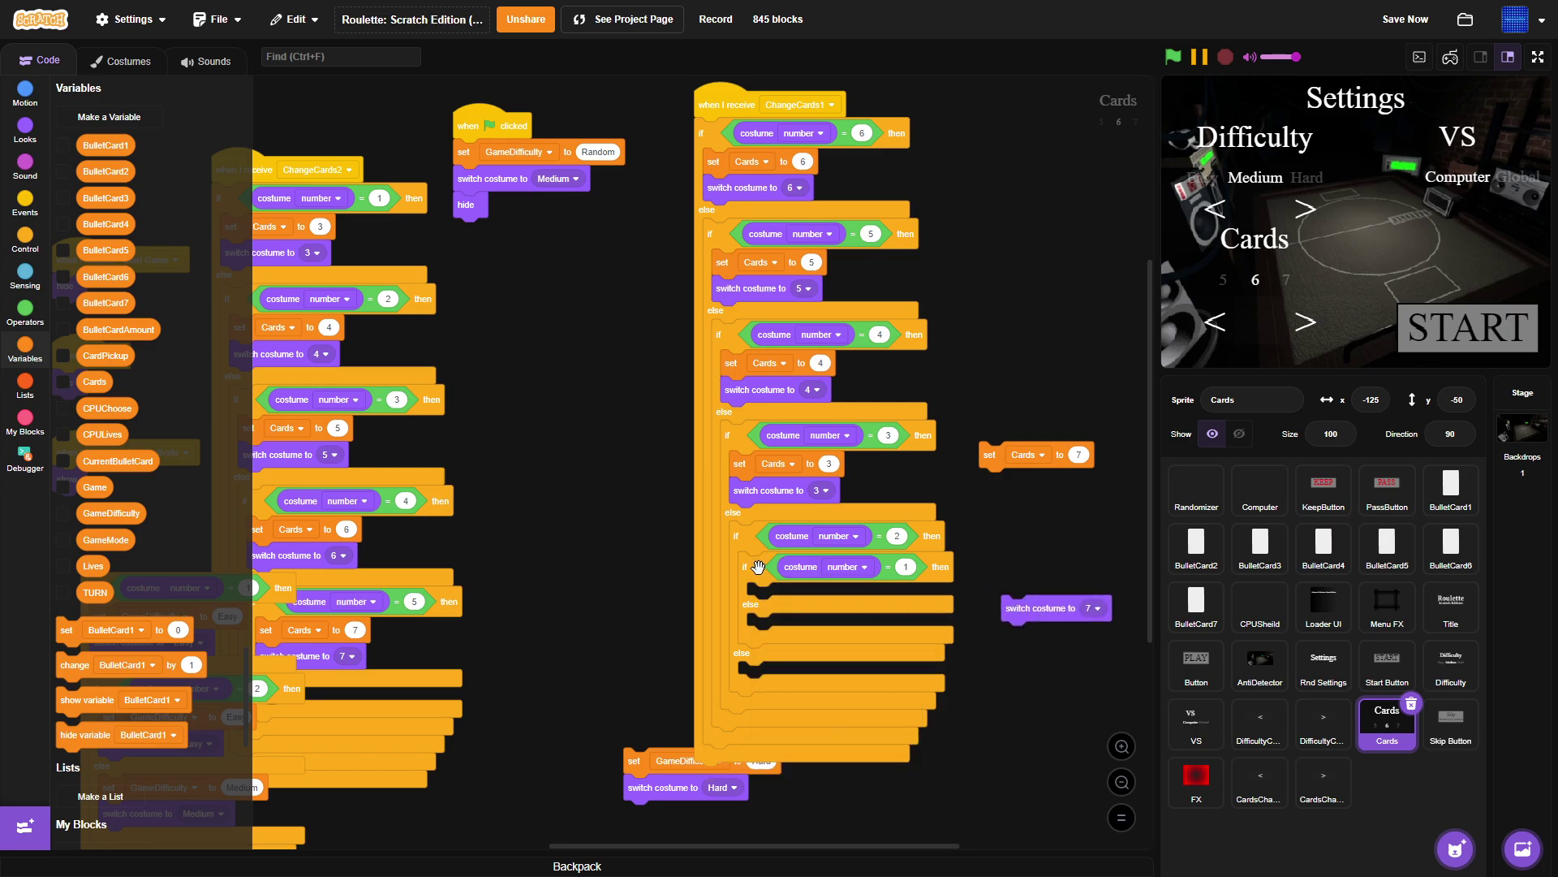
drag(758, 560, 472, 341)
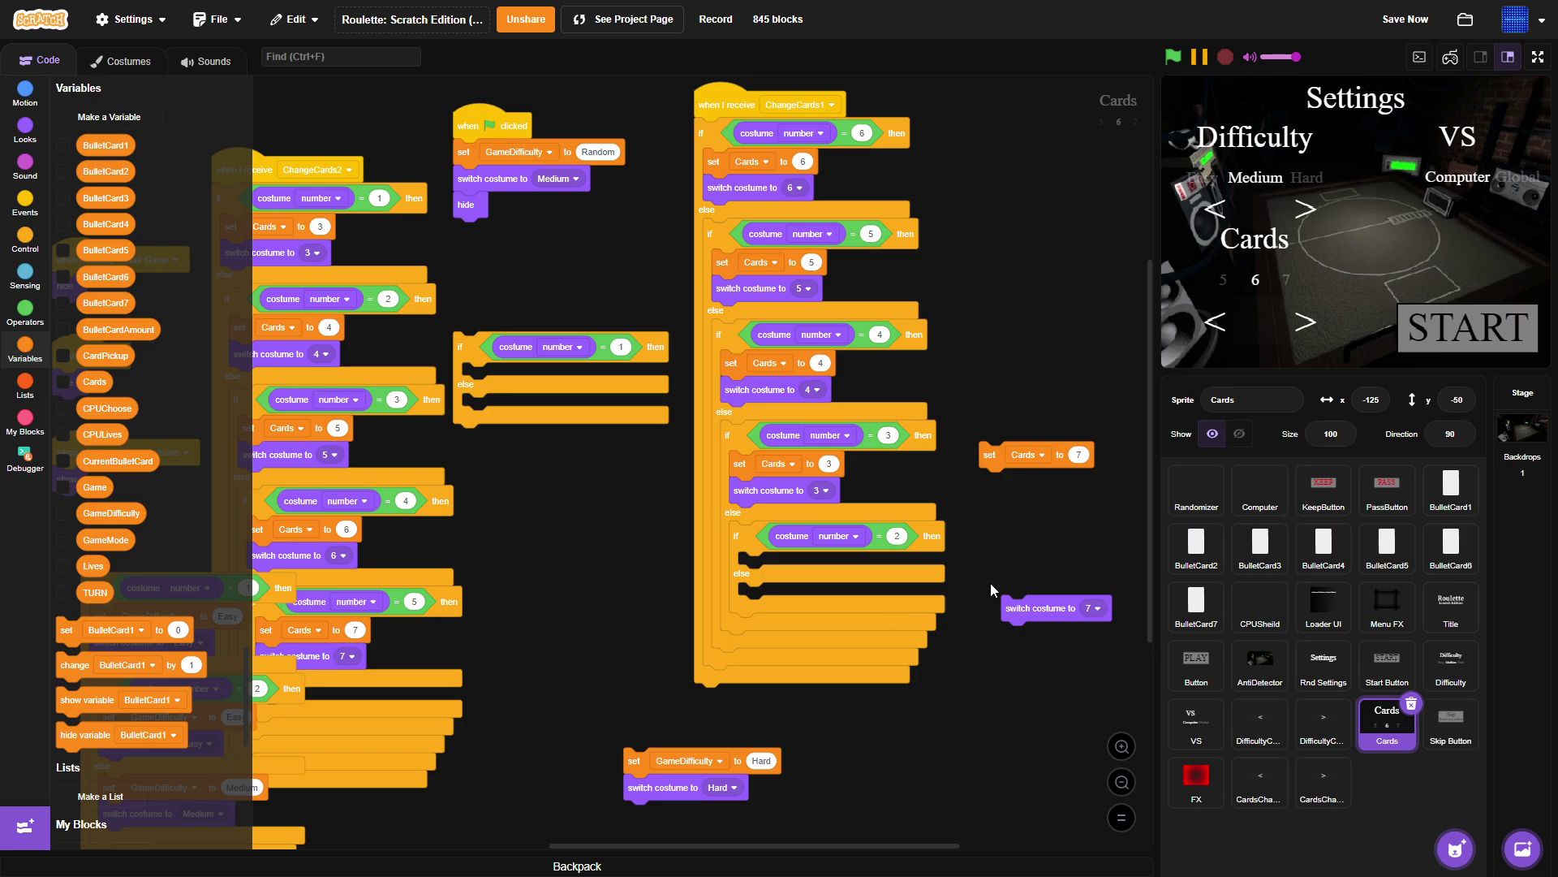
Set the loose switch costume block to Random and place it inside the costume number = 2 branch of the ChangeCards1 script.
click(1092, 608)
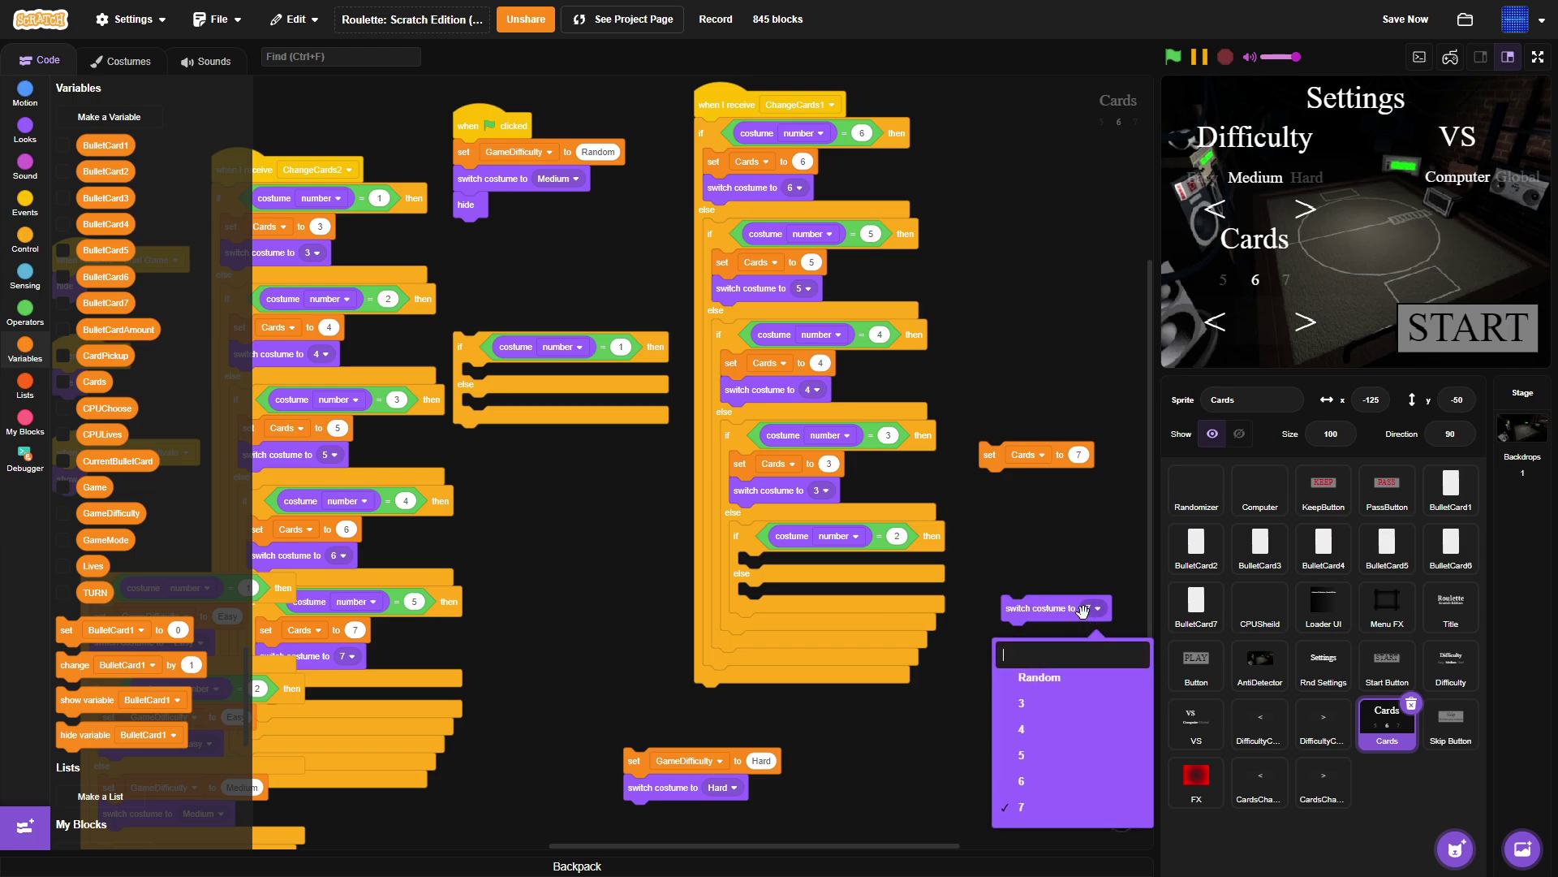
click(1044, 678)
drag(1027, 605, 761, 566)
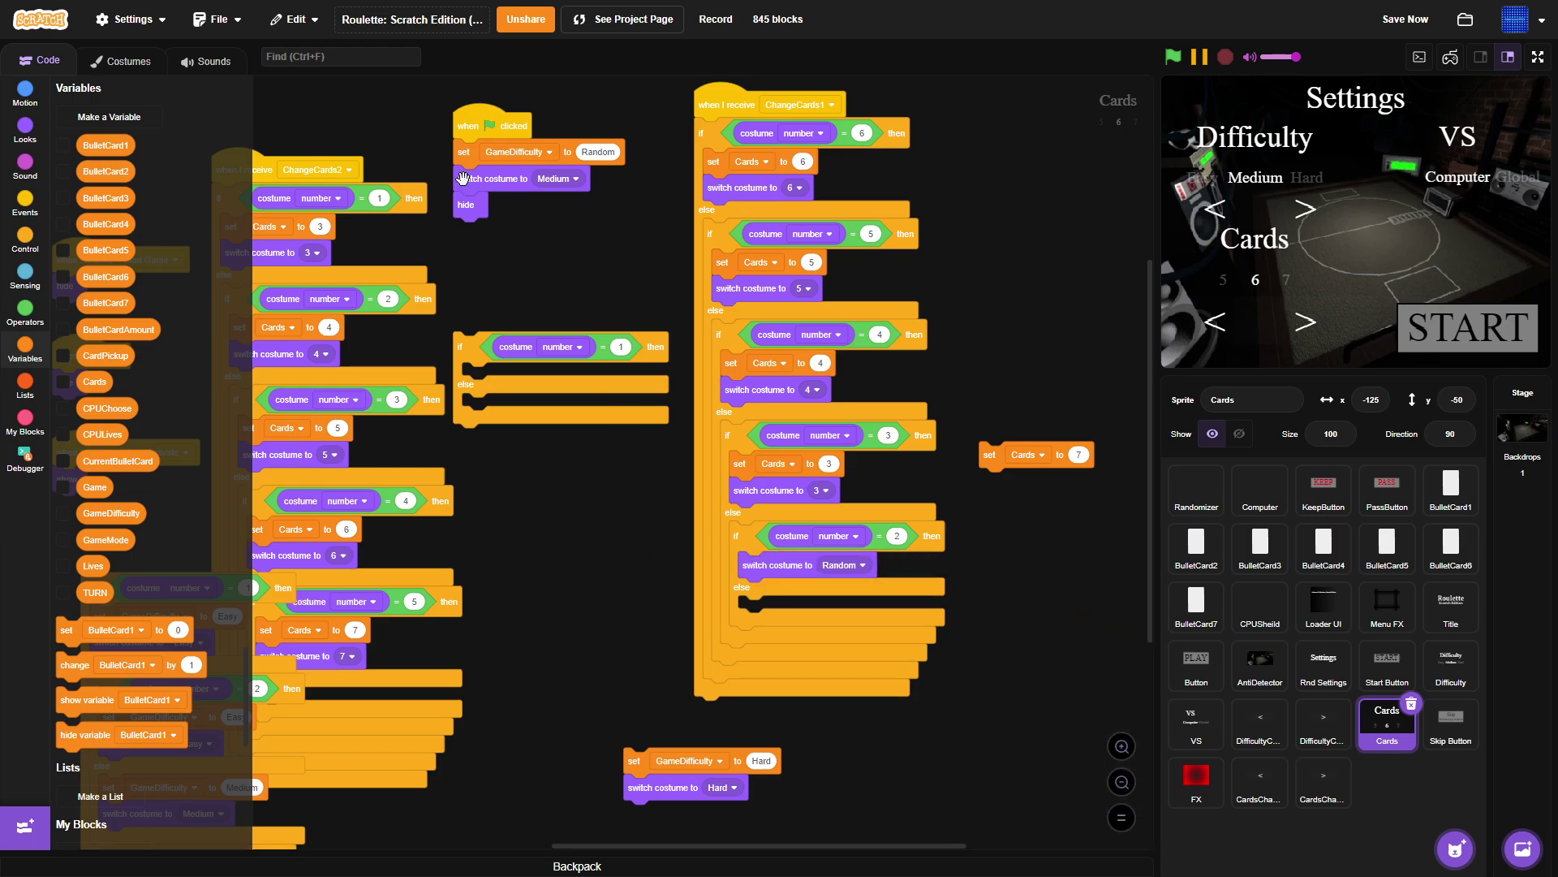
Set the green-flag script's costume to Random and copy its set GameDifficulty to Random block into the costume number = 2 branch.
click(564, 180)
click(526, 234)
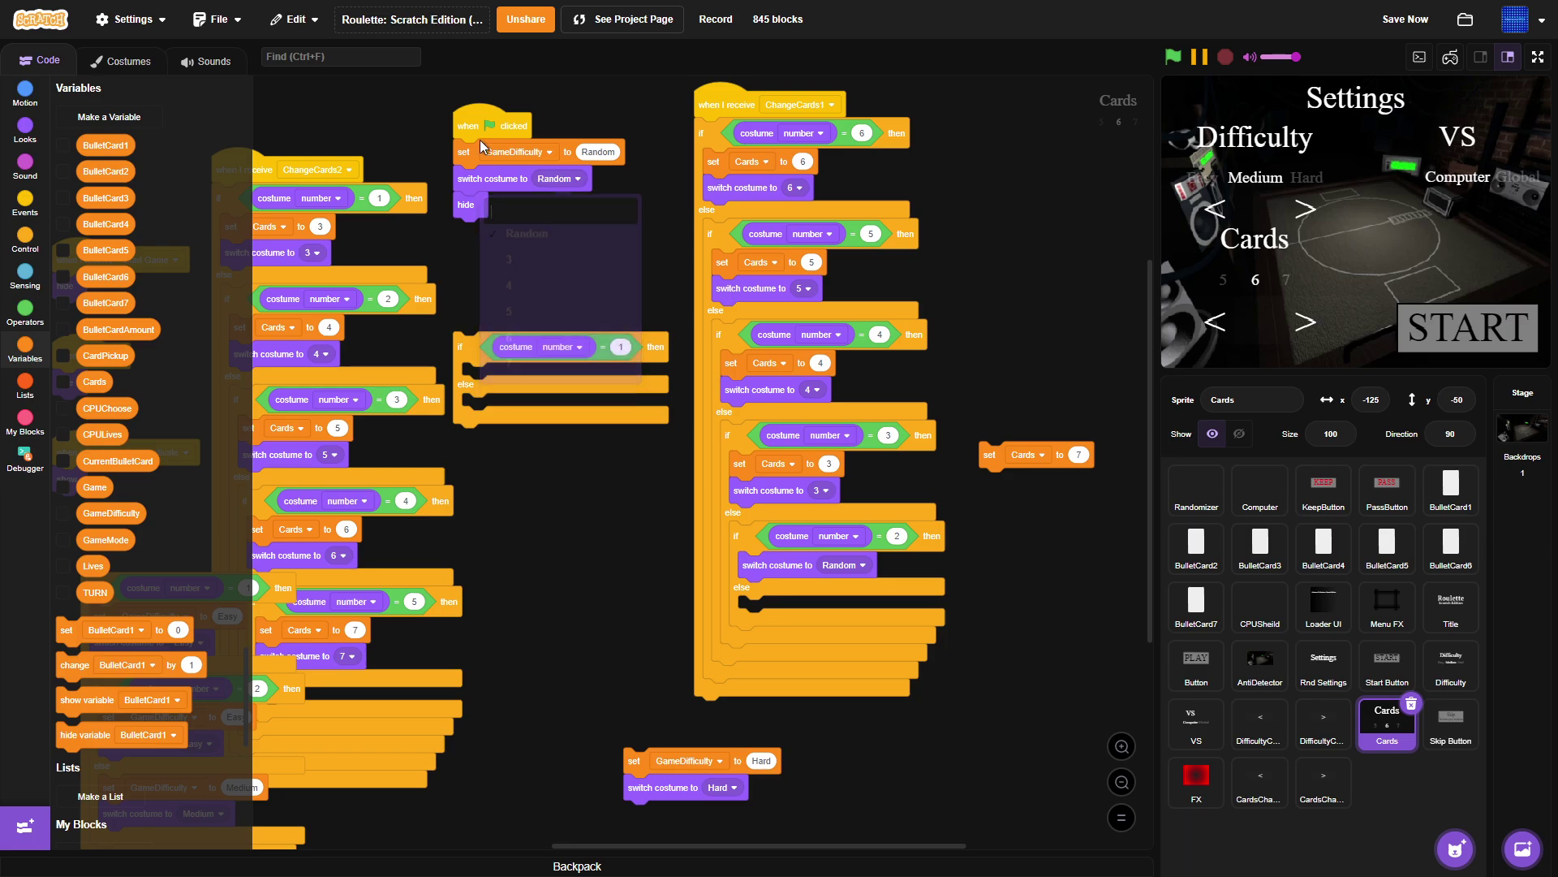
right_click(469, 153)
click(499, 174)
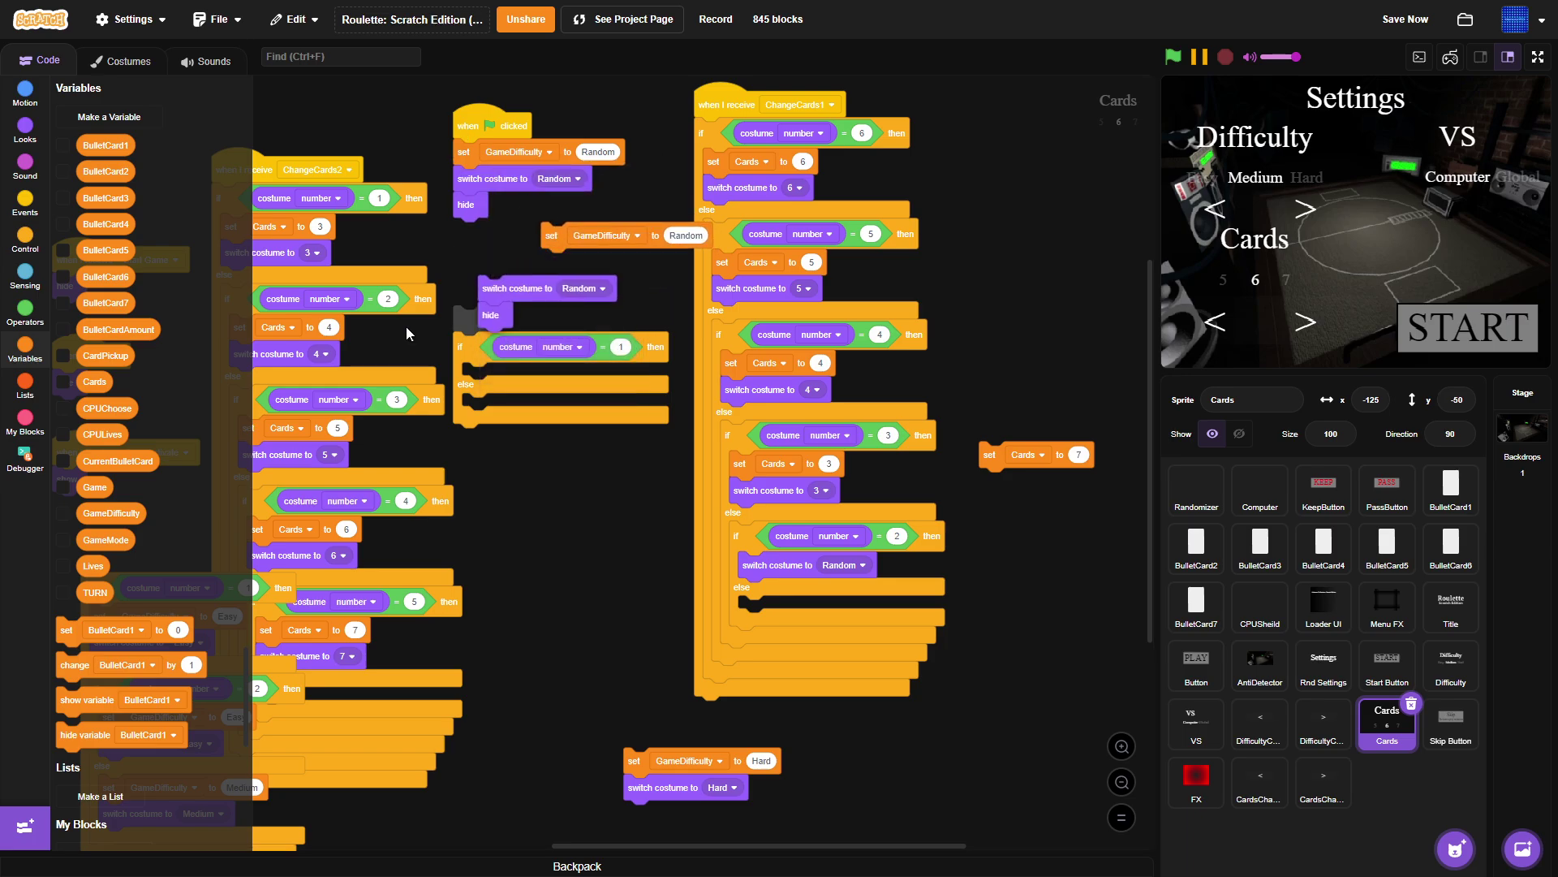
click(769, 577)
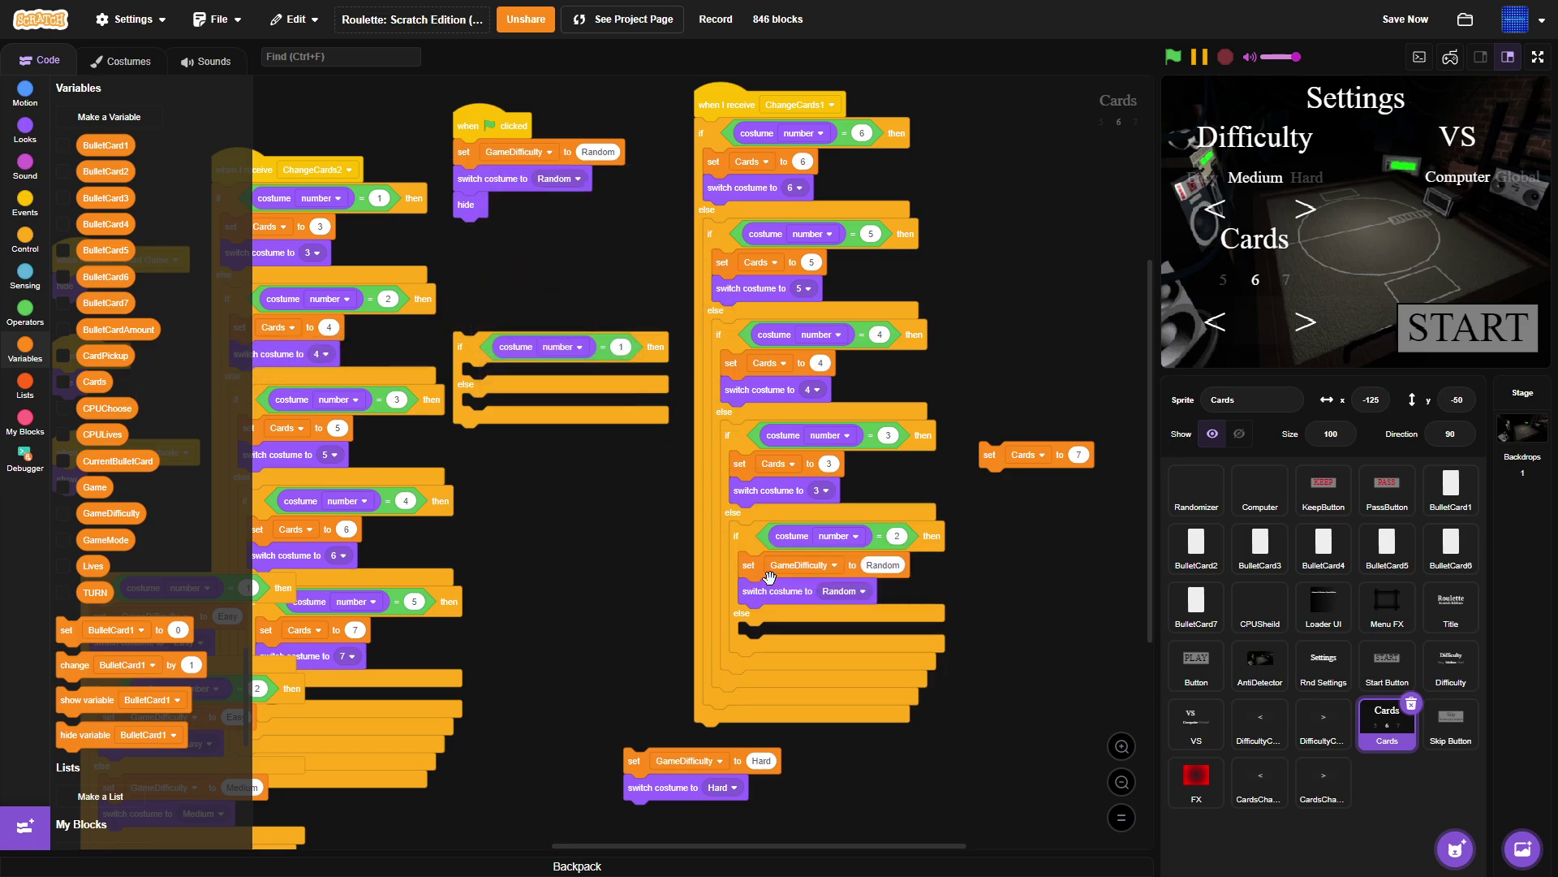
Test the Cards selector on the stage by stepping its value in both directions.
click(1220, 326)
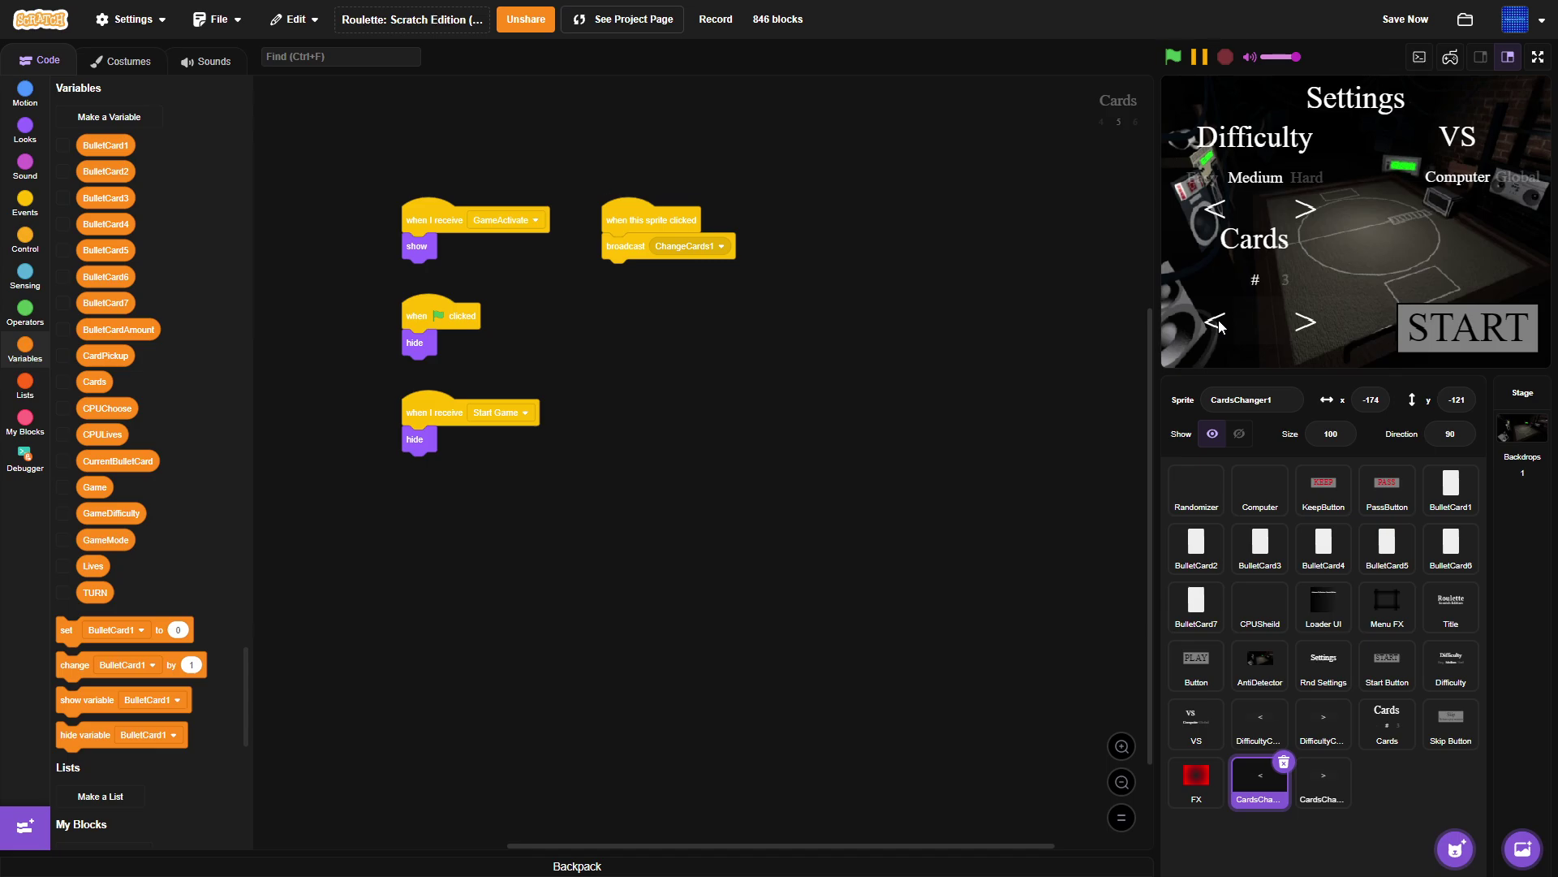
click(1323, 324)
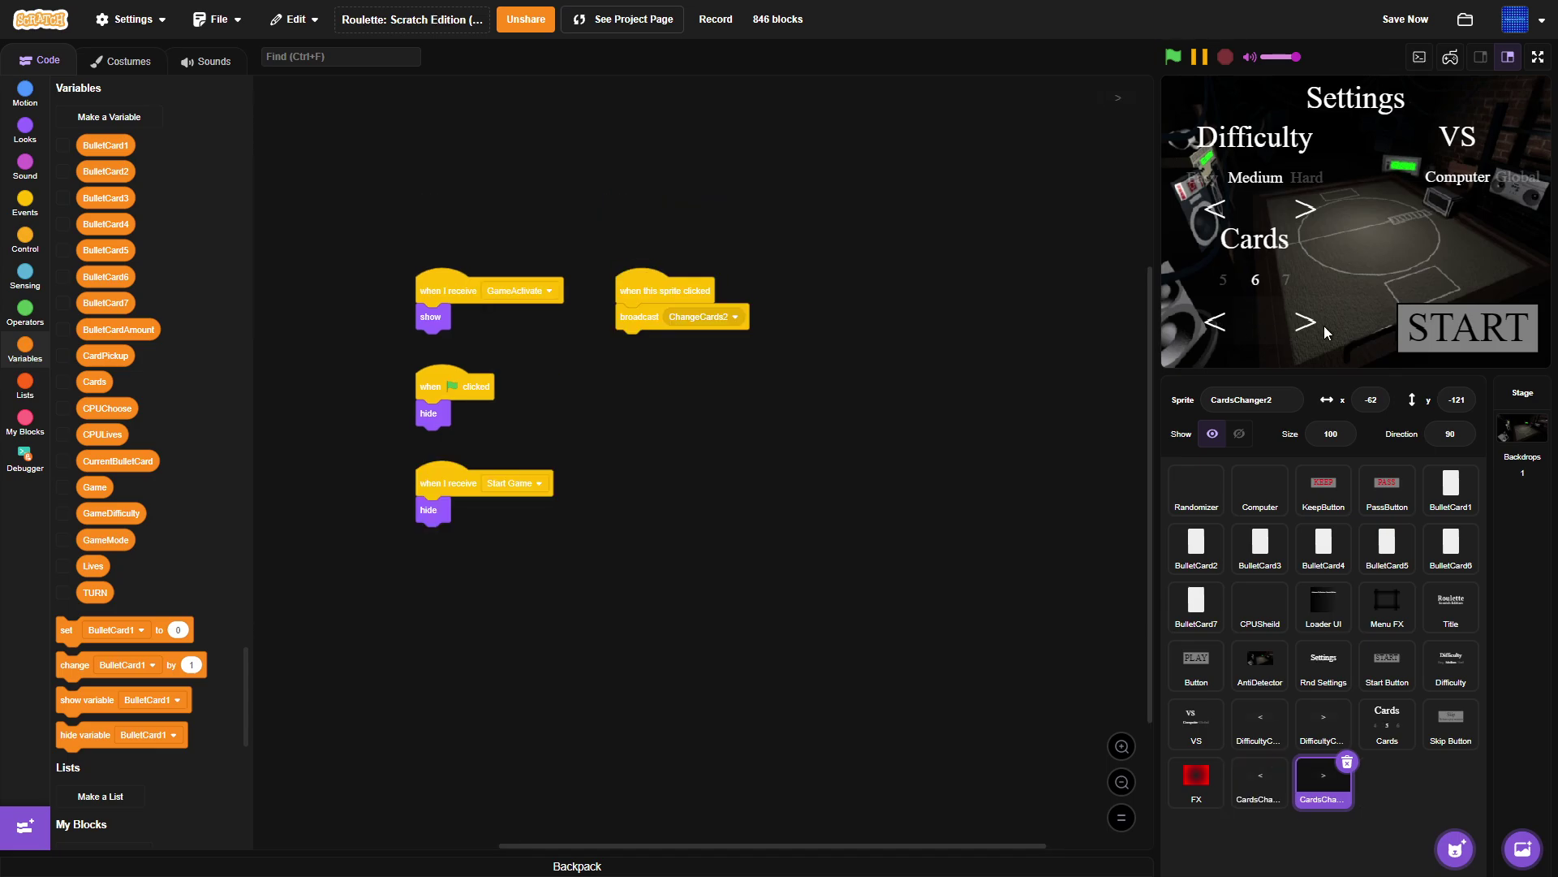
click(1234, 324)
Open the Randomizer sprite's code and start a test game with Cards set to 3.
click(1197, 491)
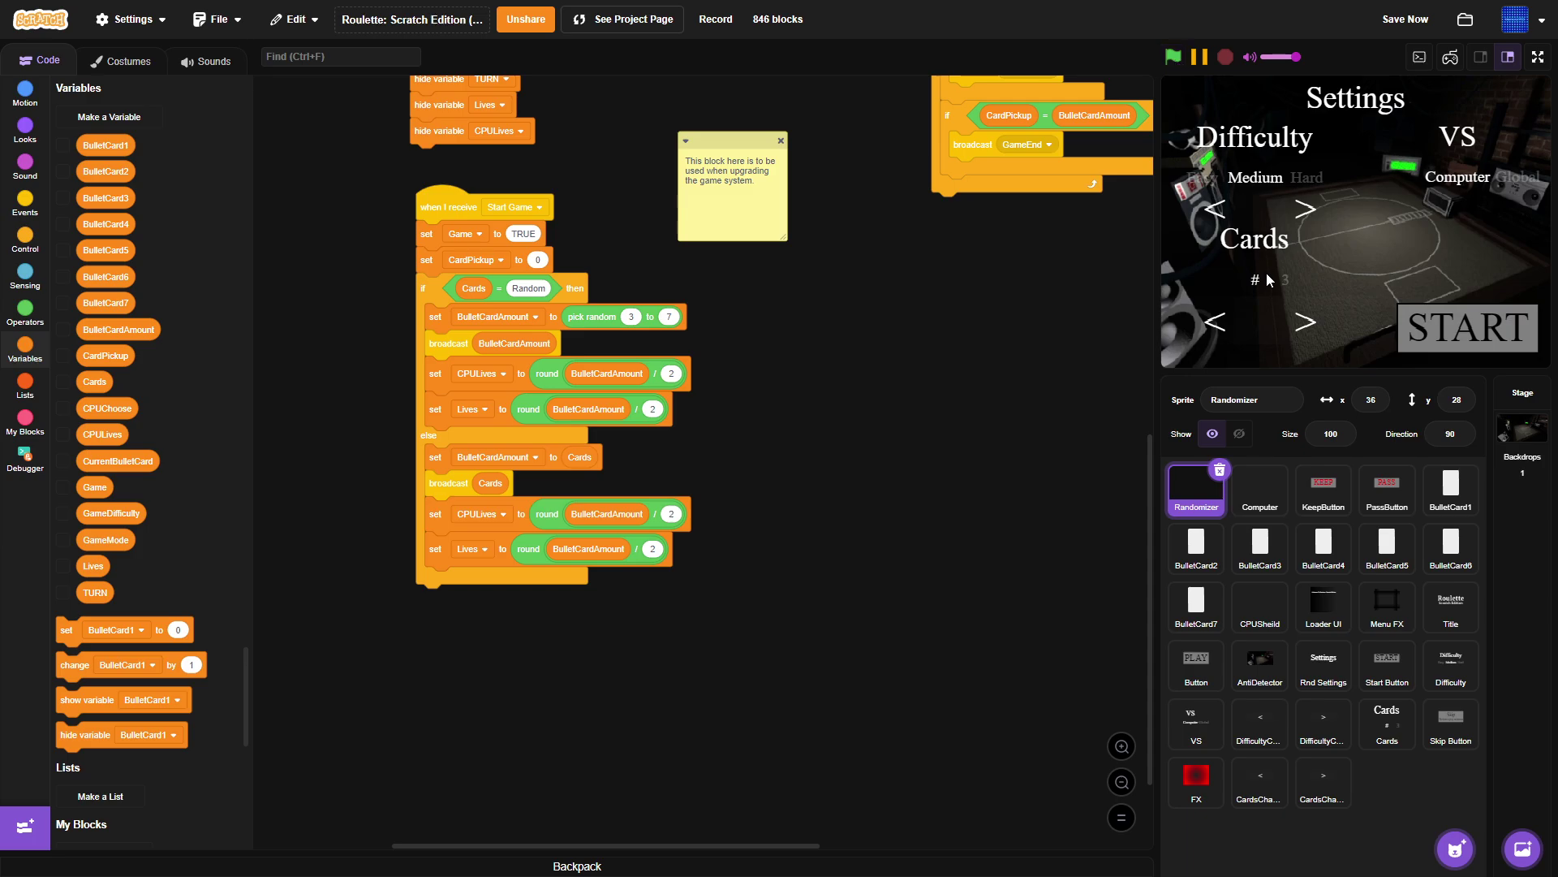
click(1302, 322)
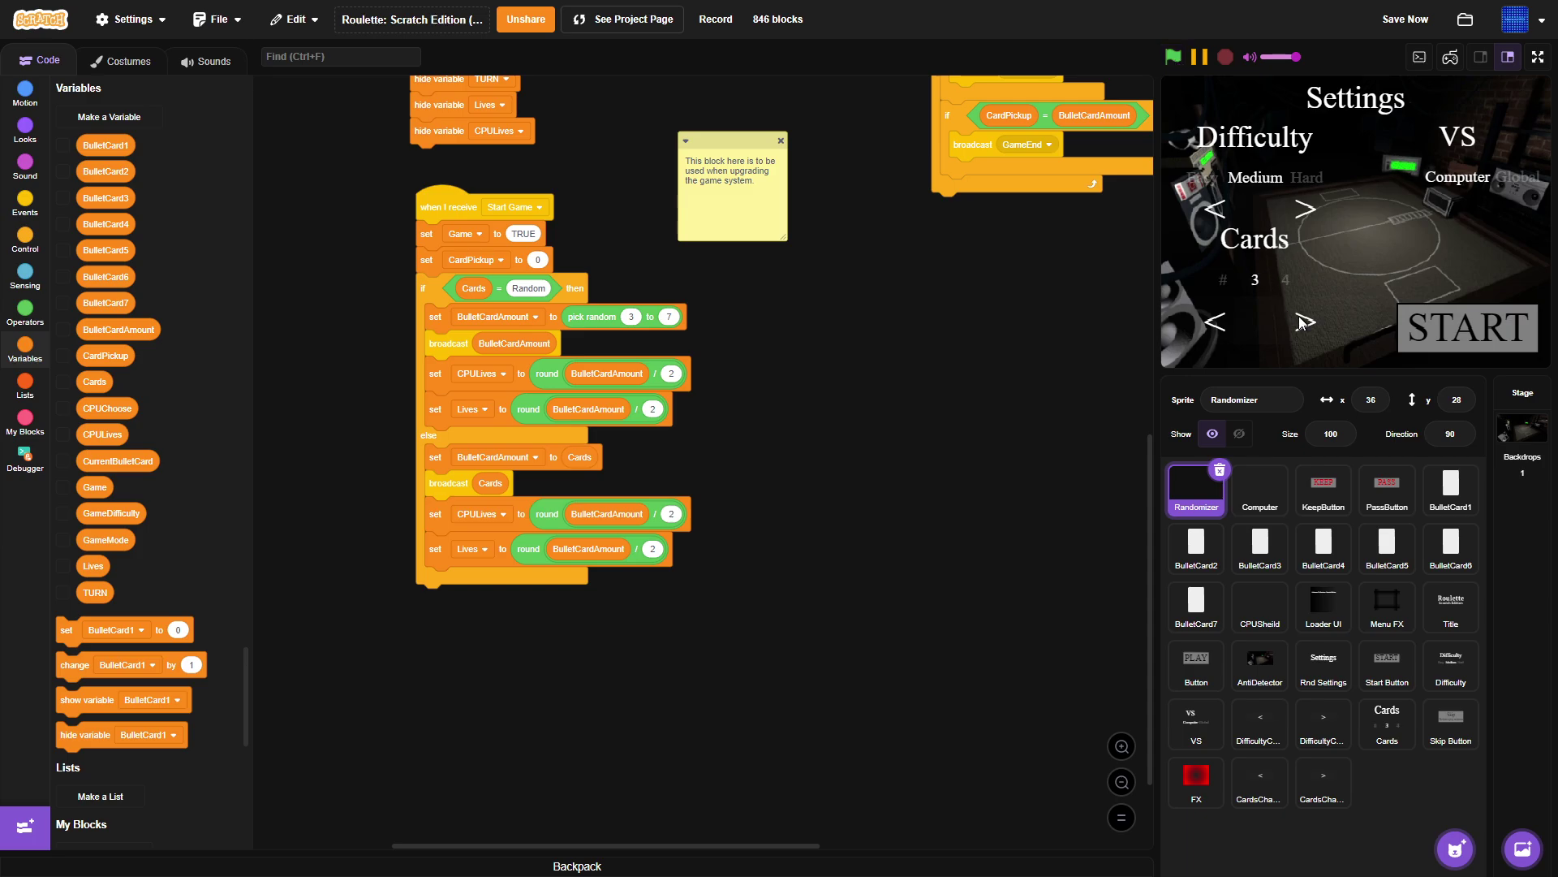
click(1446, 326)
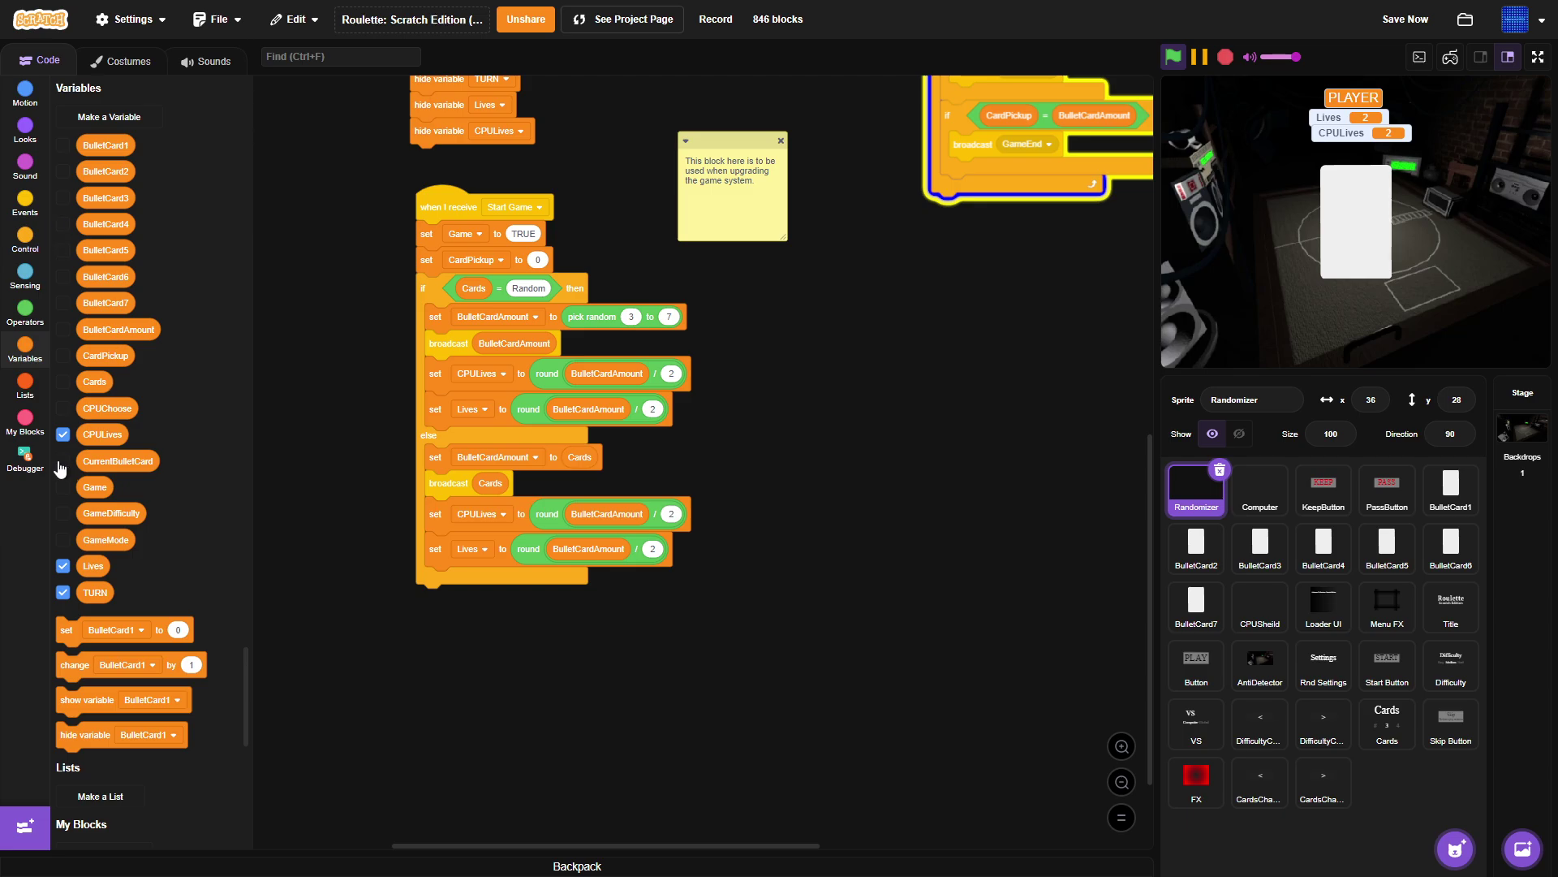
Check BulletCardAmount on the stage while playing the test game, and hide it again after stopping the game.
click(64, 329)
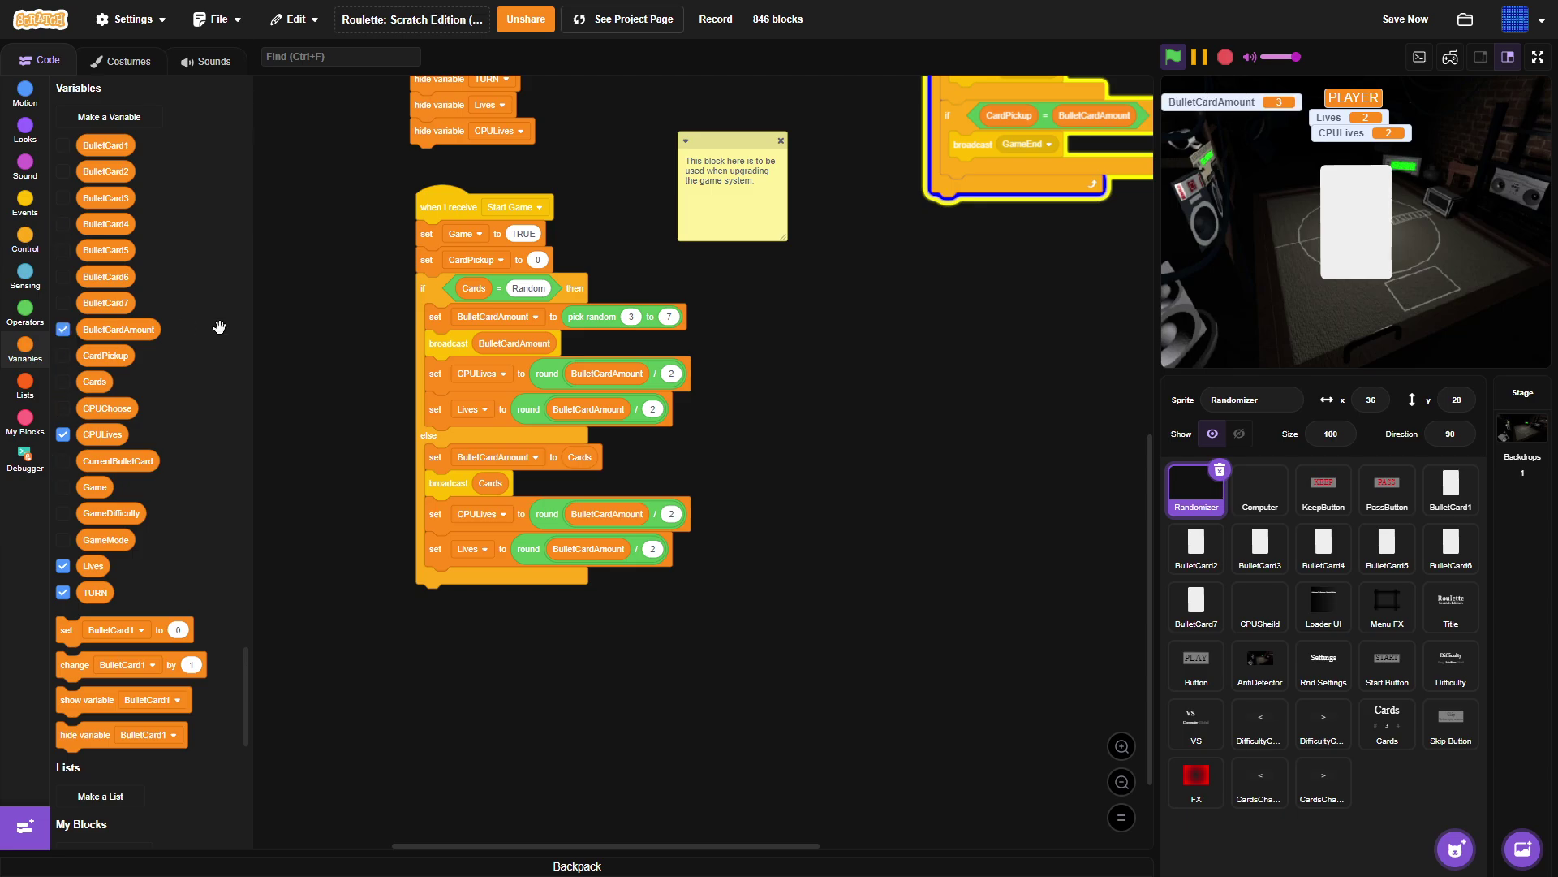
click(1411, 304)
click(1429, 307)
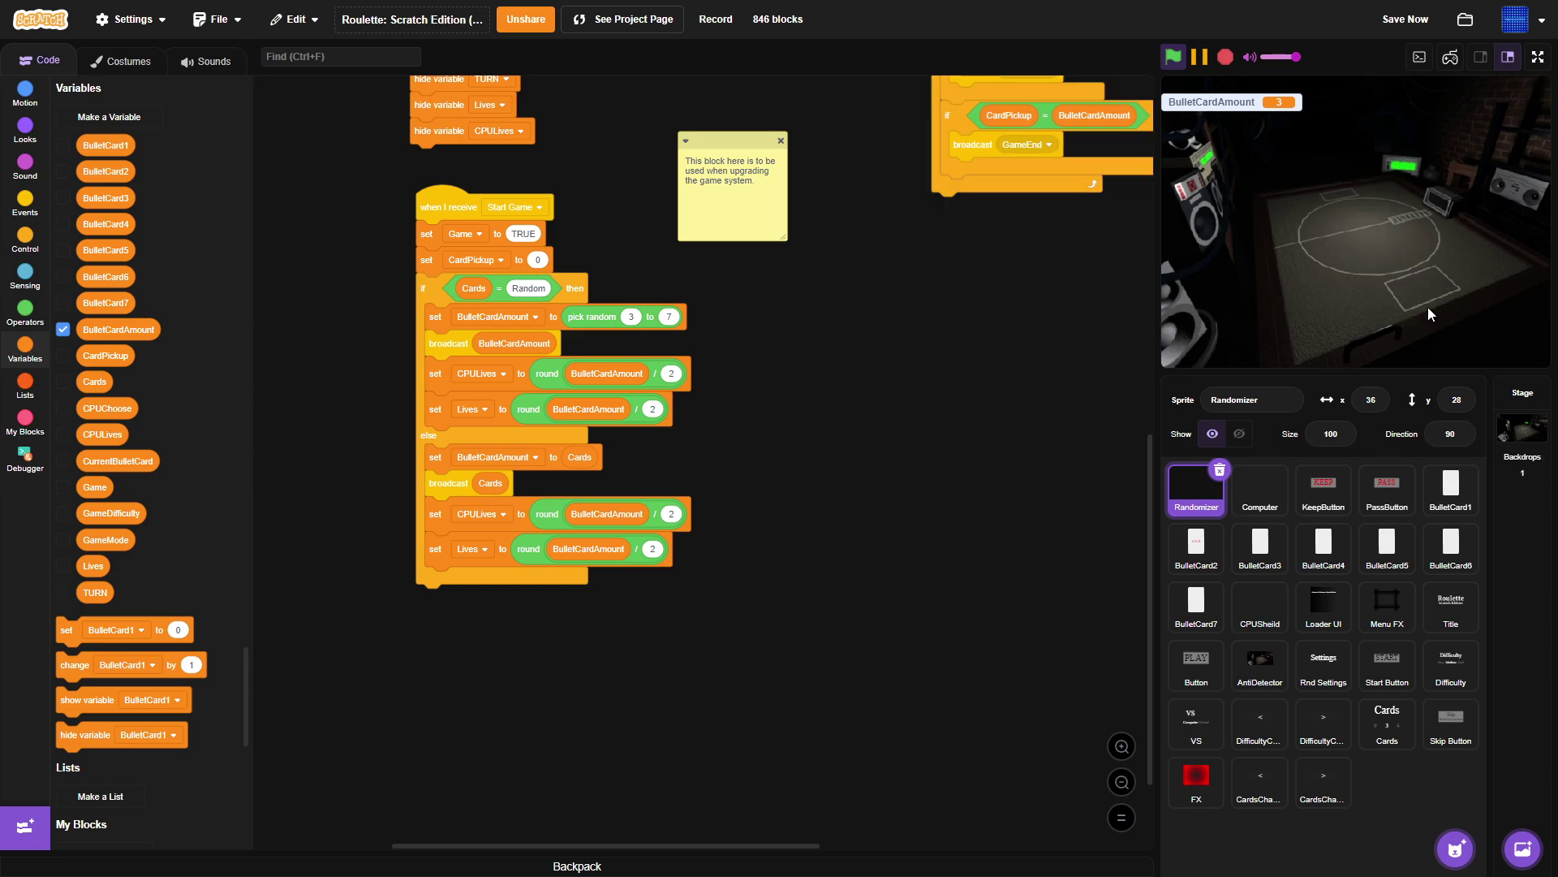
click(1226, 56)
click(63, 330)
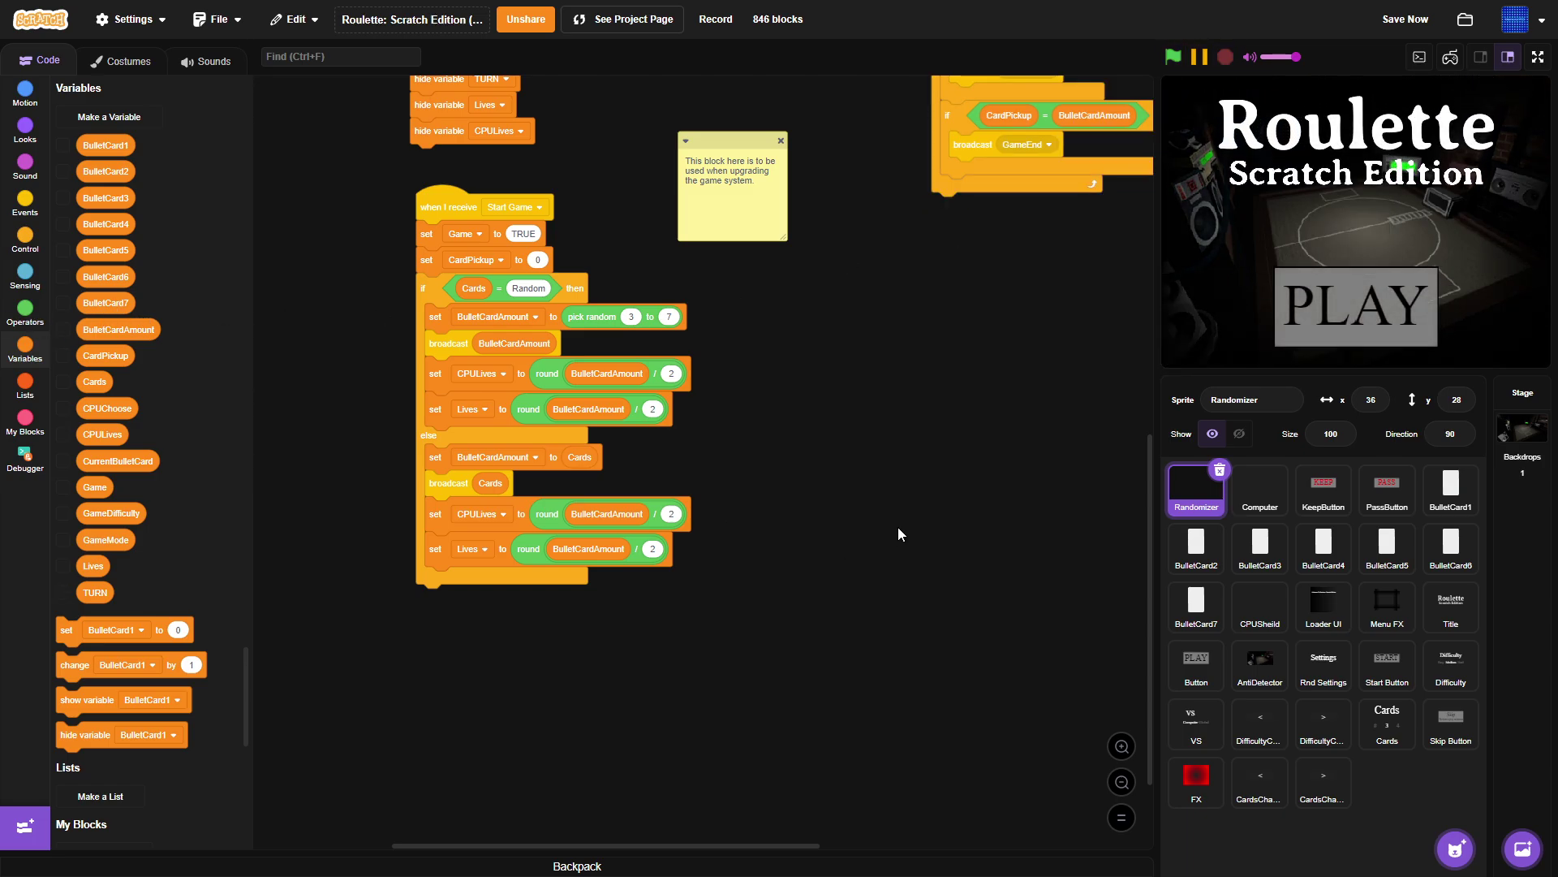
Create a new blank sprite to paint.
mouse_move(1456, 848)
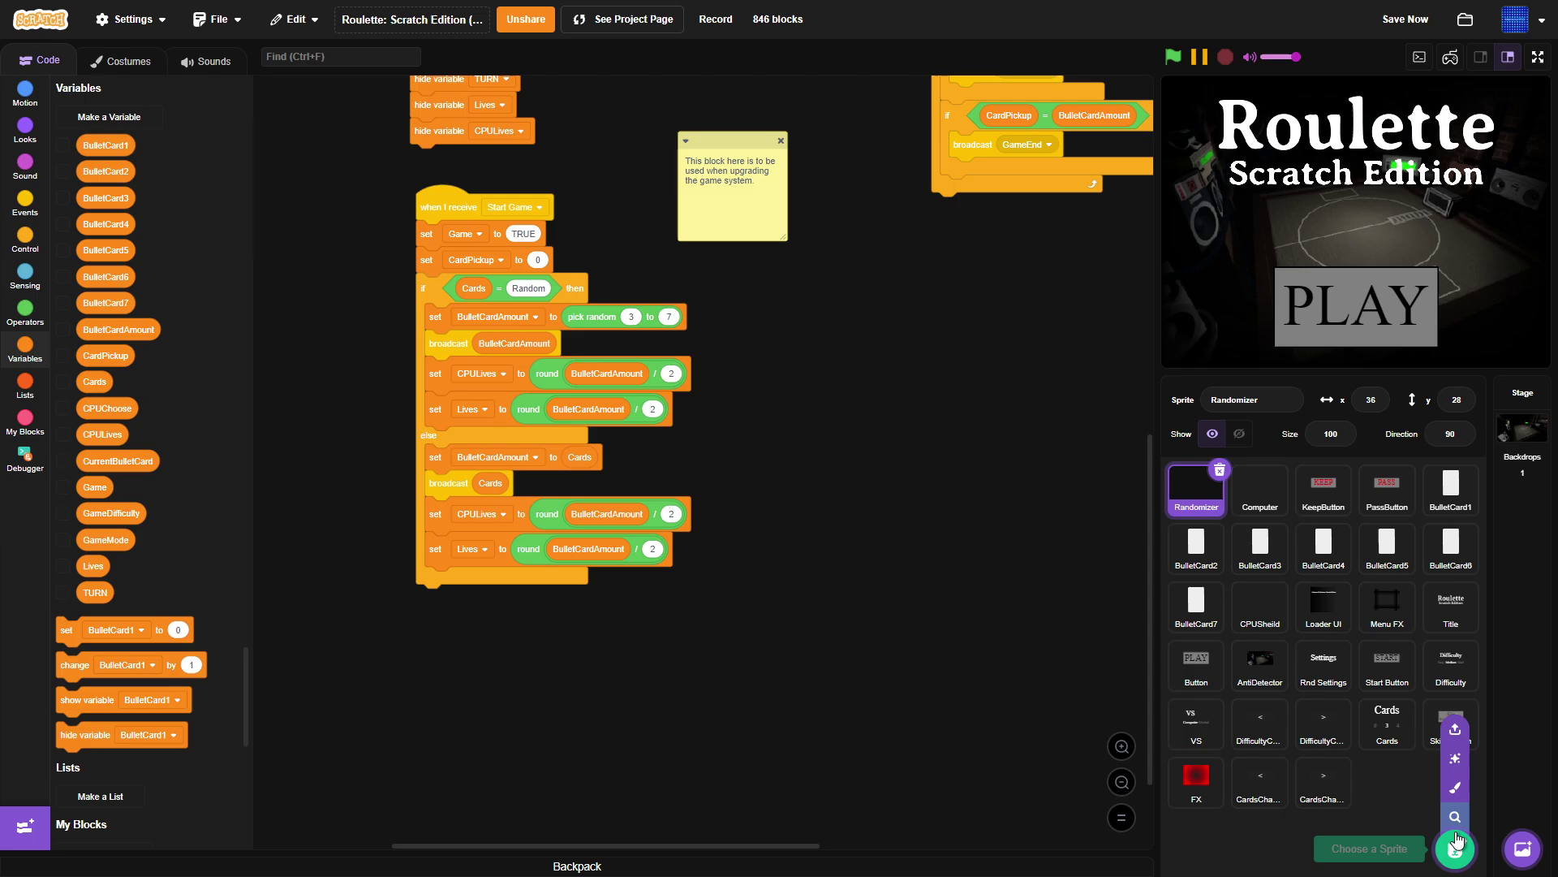
click(1465, 787)
click(210, 289)
click(560, 497)
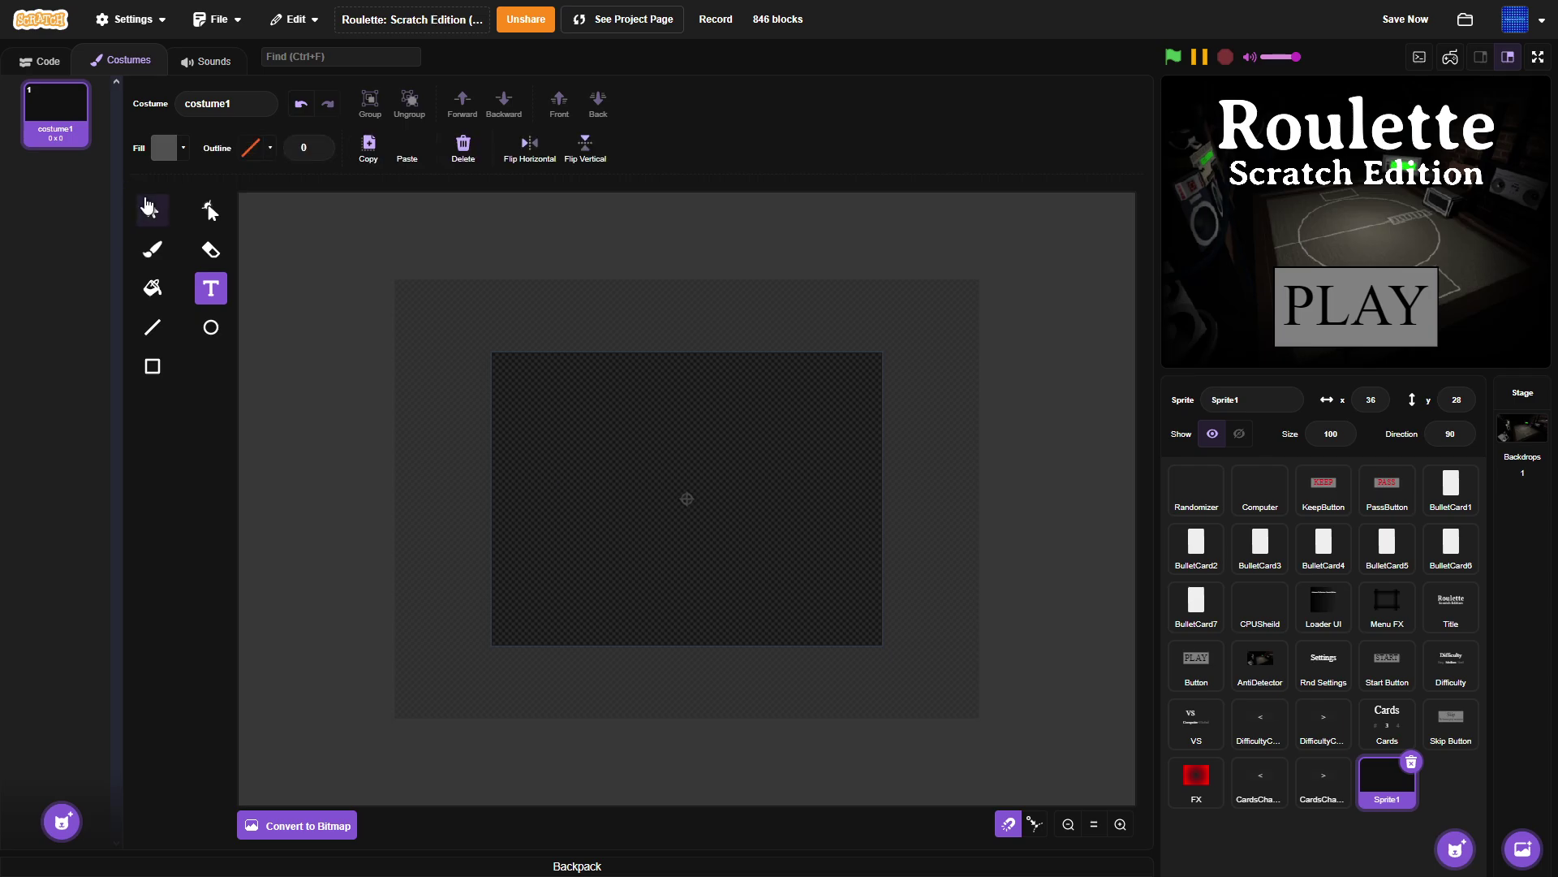
key(Escape)
Add the text "Draw" to the new sprite's costume.
scroll(607, 501, up, 2)
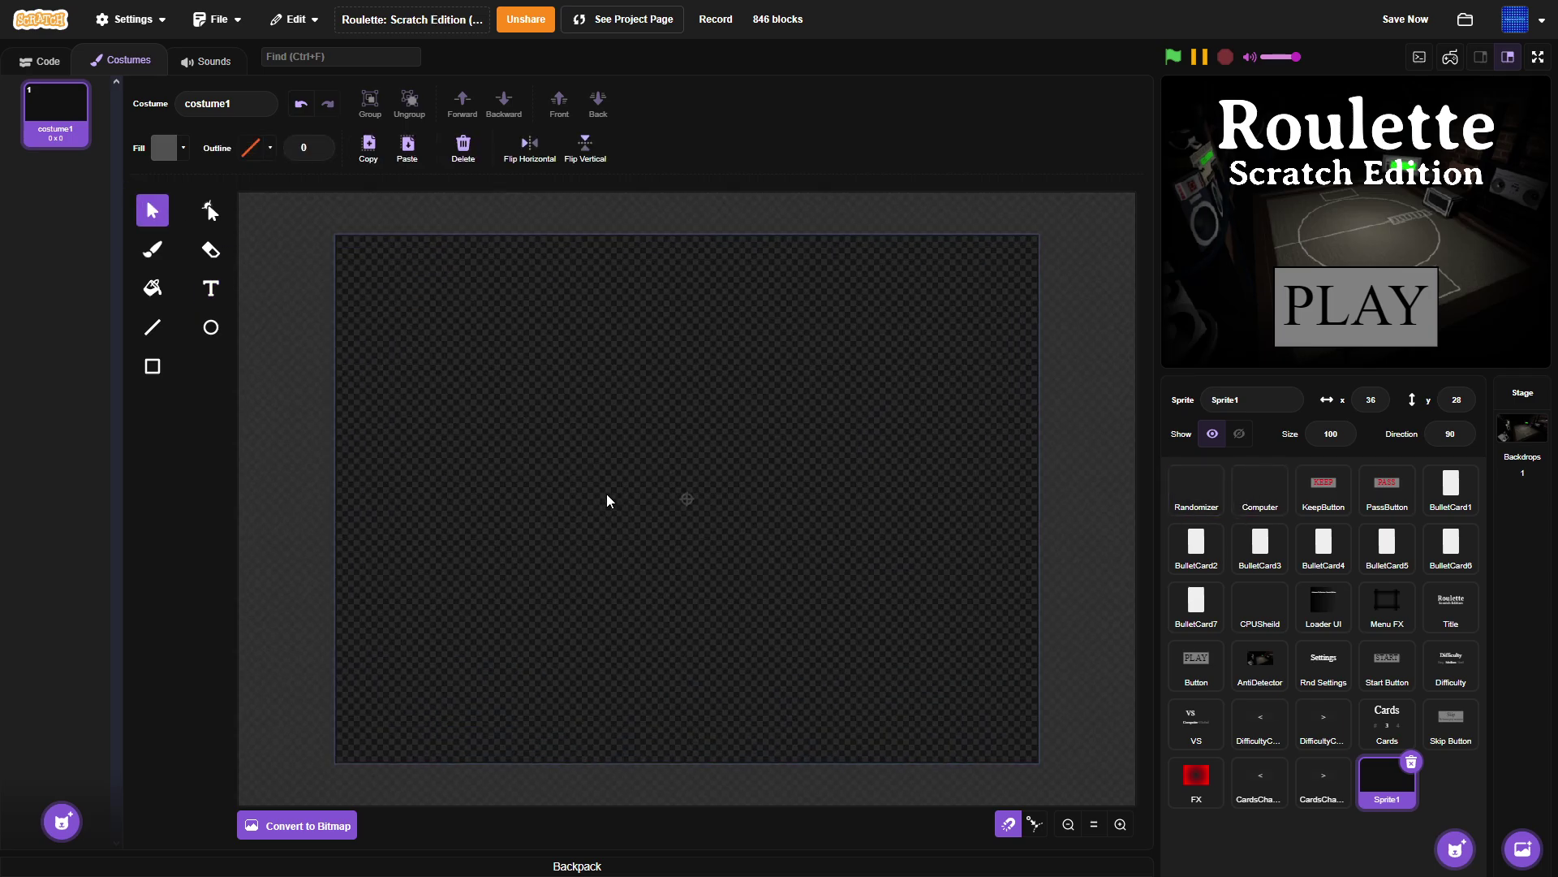
click(210, 288)
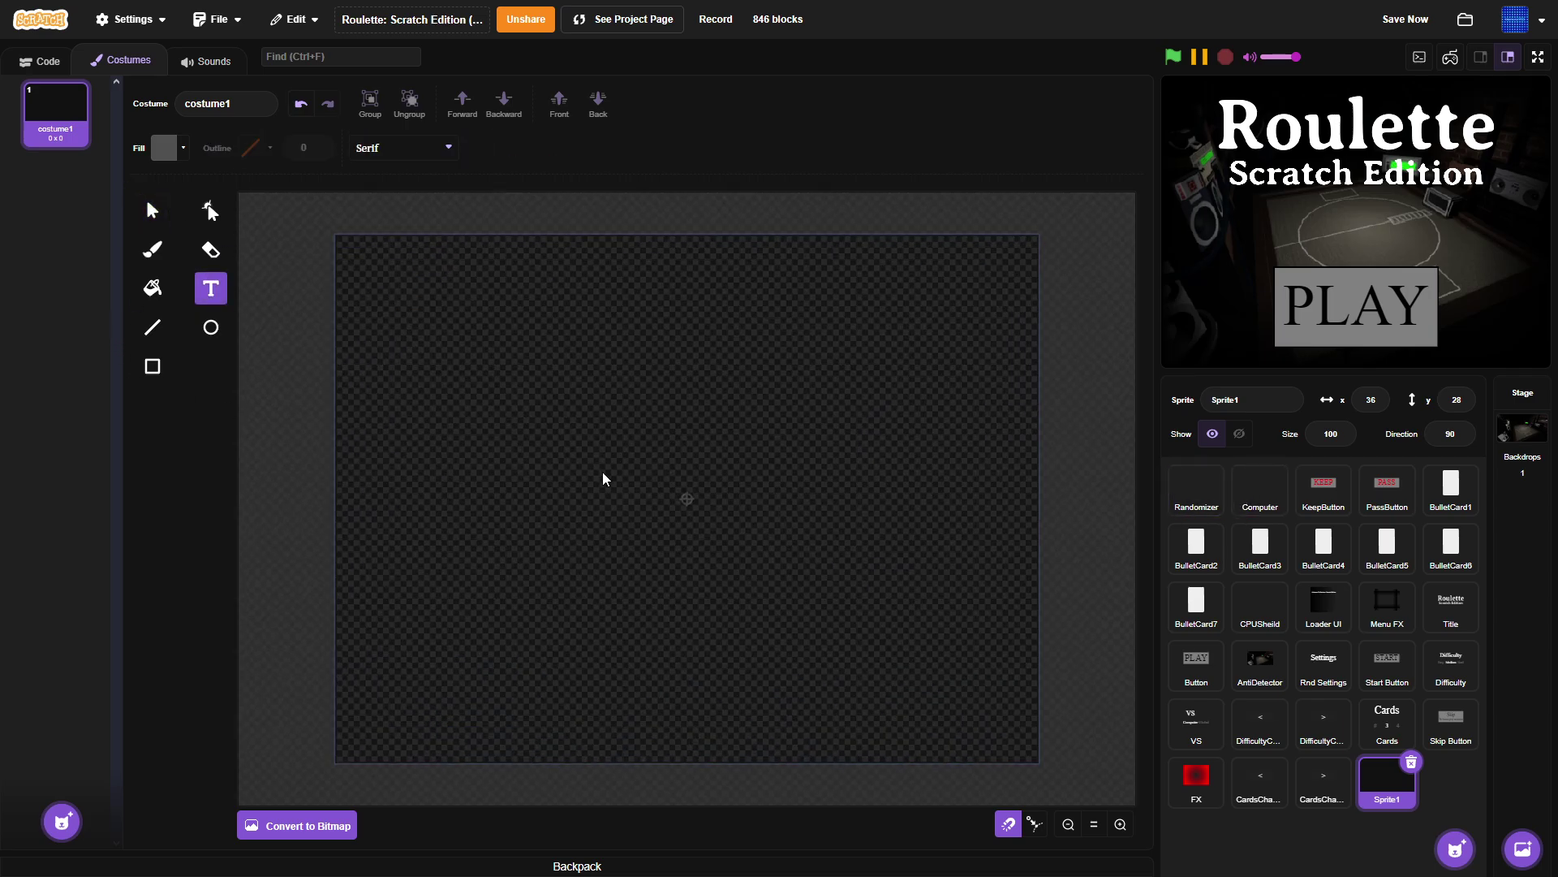
click(545, 441)
text(Draw)
click(152, 210)
Fill the Draw text with red at saturation 100, and enlarge it near the canvas centre.
click(182, 148)
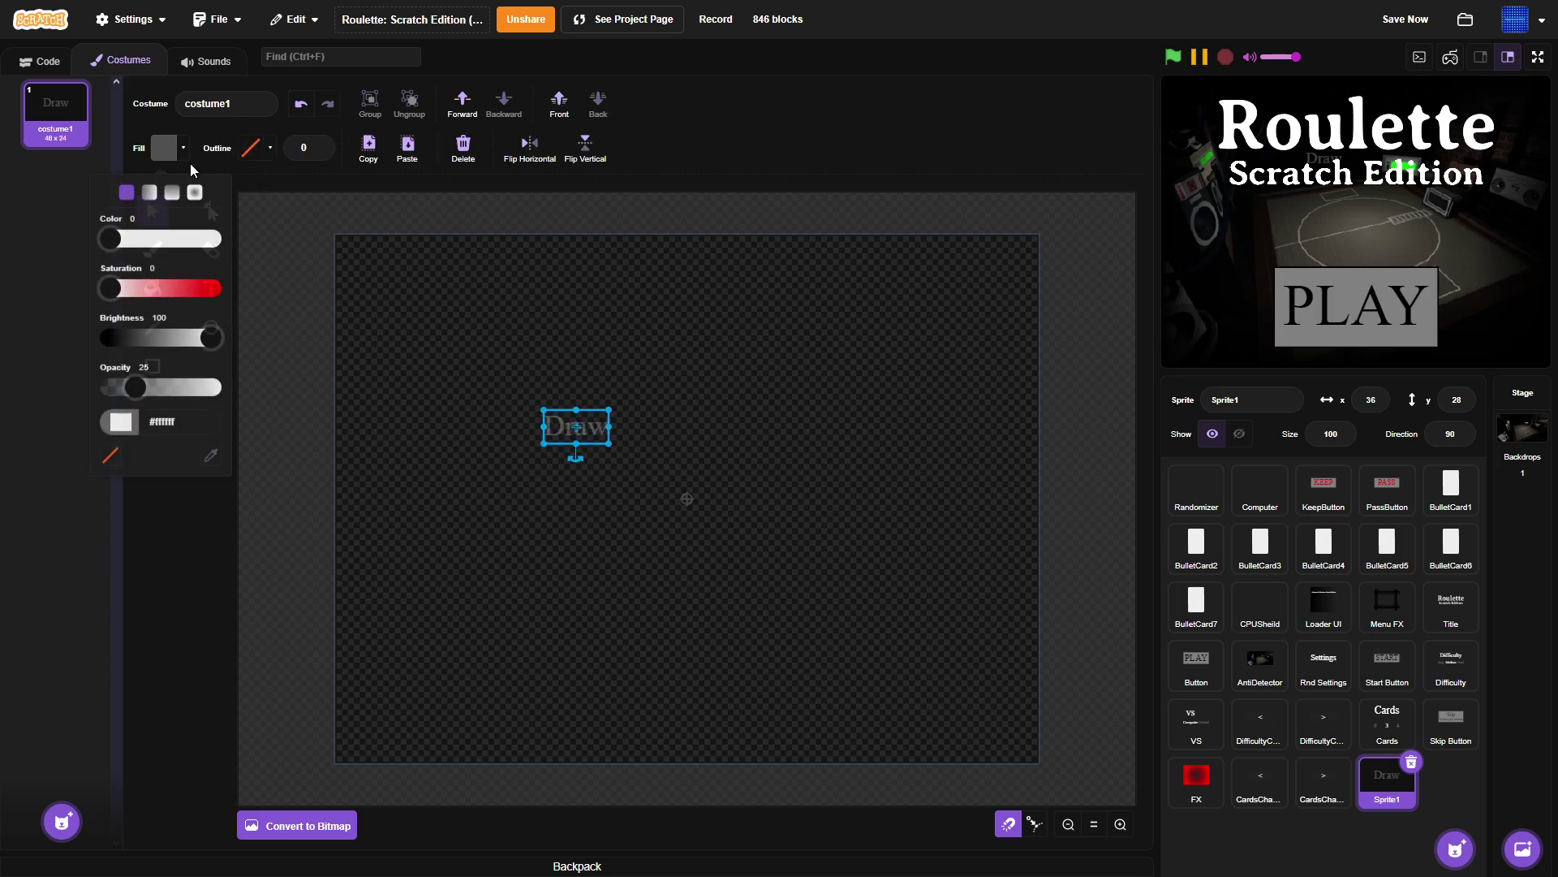
drag(99, 285, 222, 284)
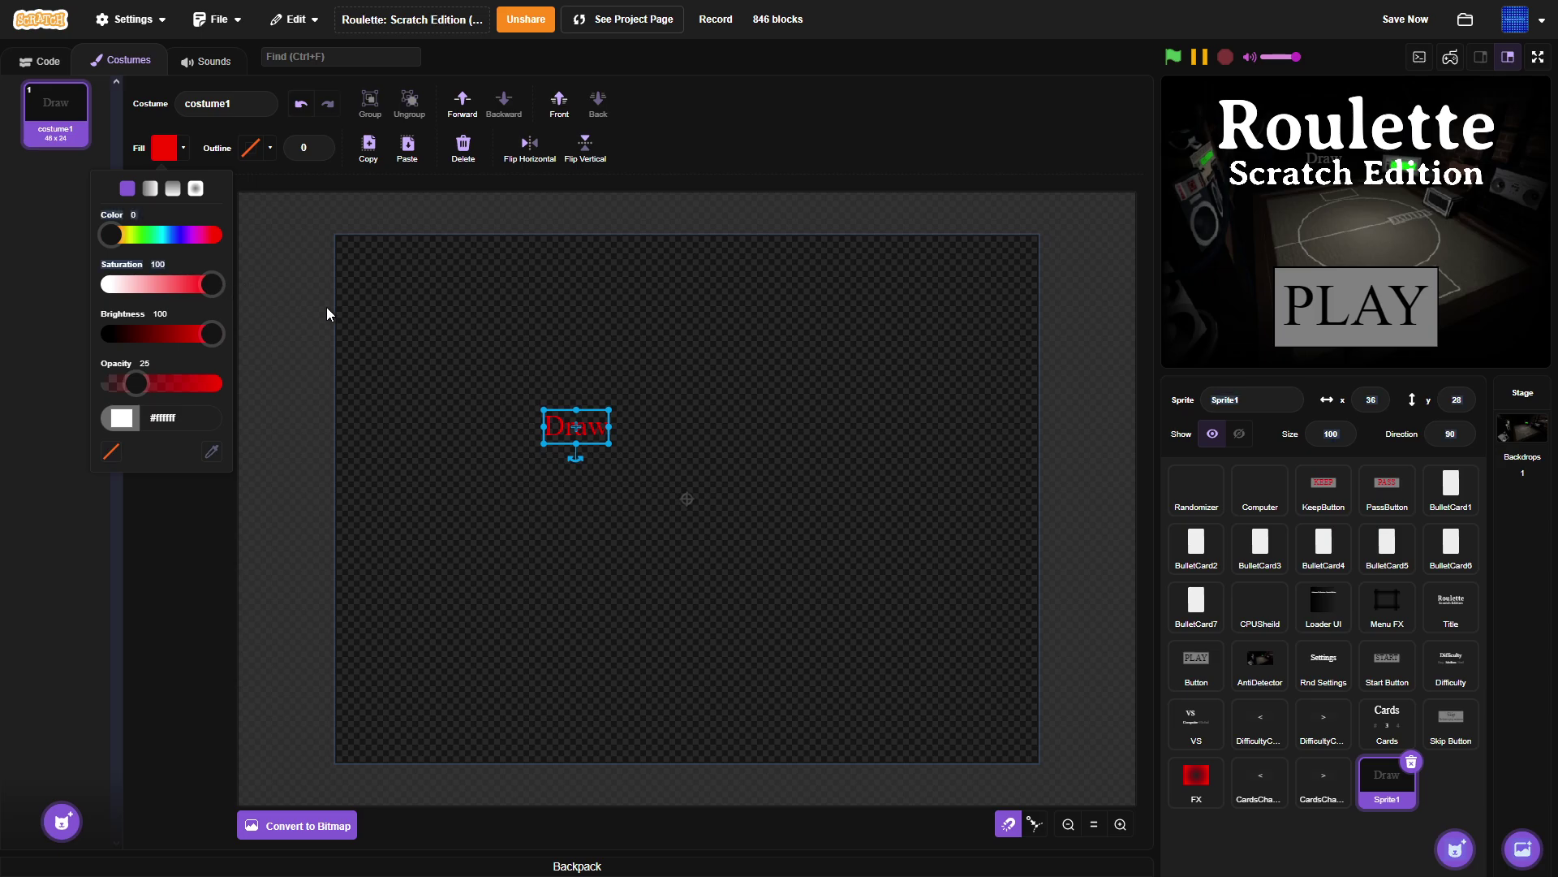
drag(602, 443, 717, 495)
mouse_move(640, 464)
mouse_down()
mouse_move(703, 463)
mouse_move(699, 552)
mouse_up()
Duplicate the Draw text below the original and change the copy to "You ran out of cards.".
key(ctrl+c)
key(ctrl+v)
double_click(703, 550)
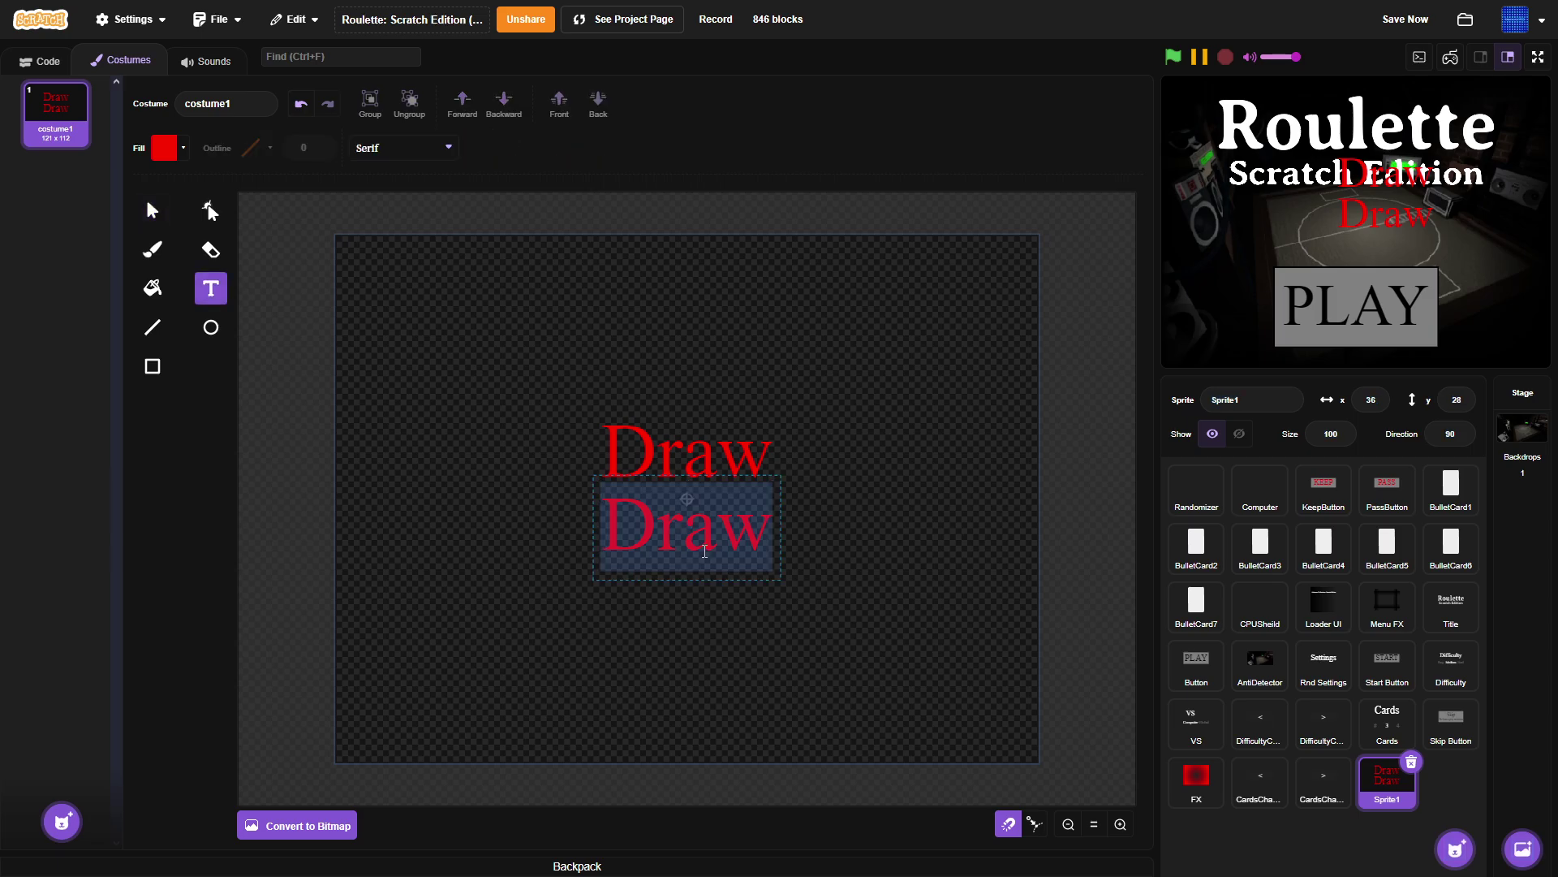
text(You ran )
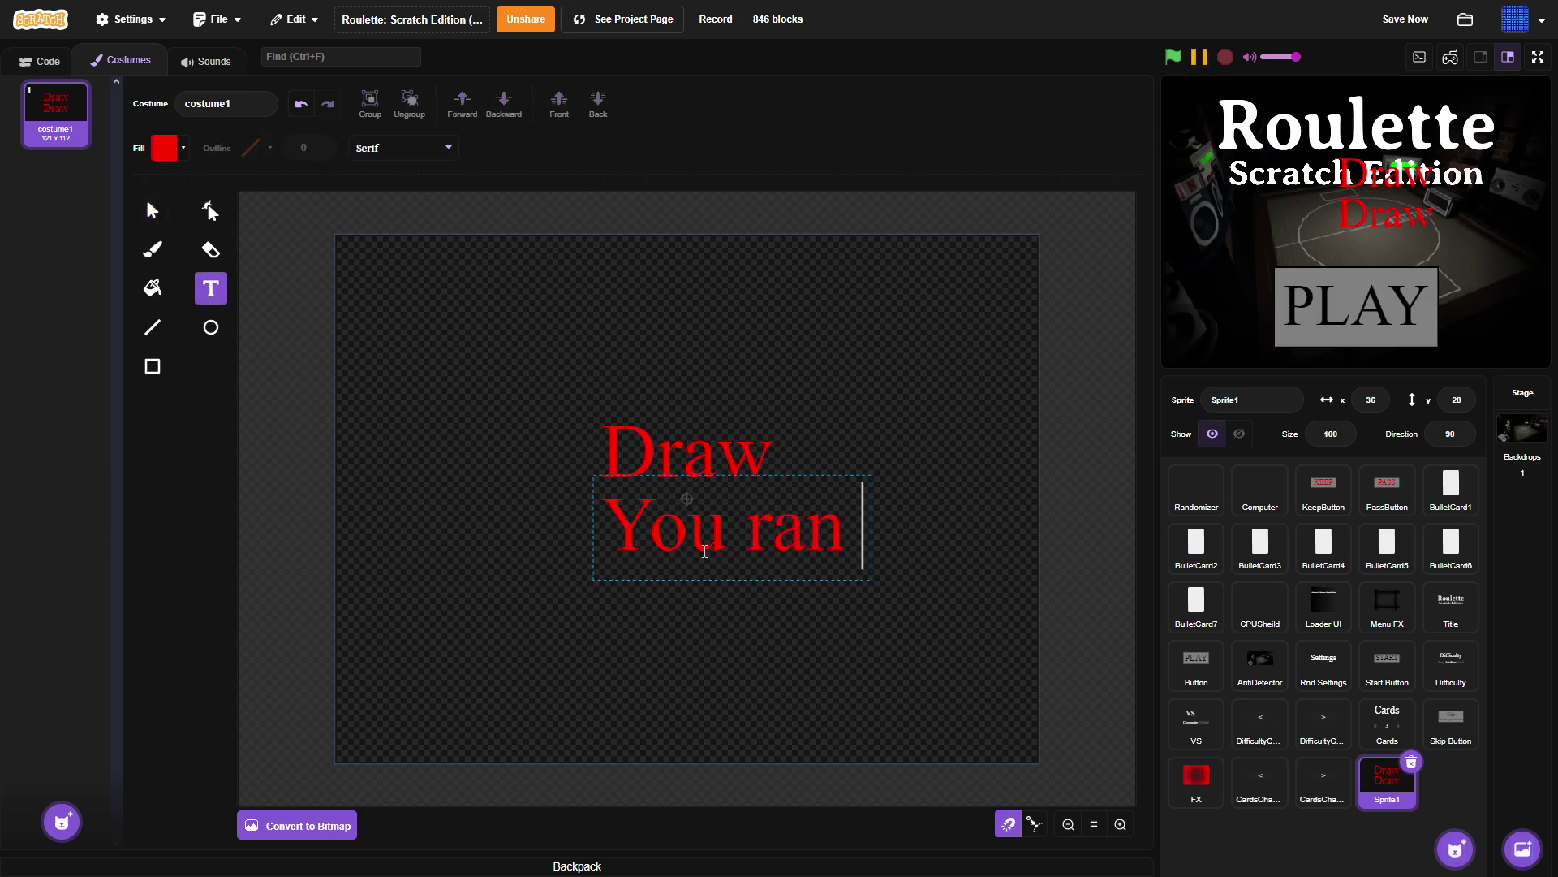
text(out of)
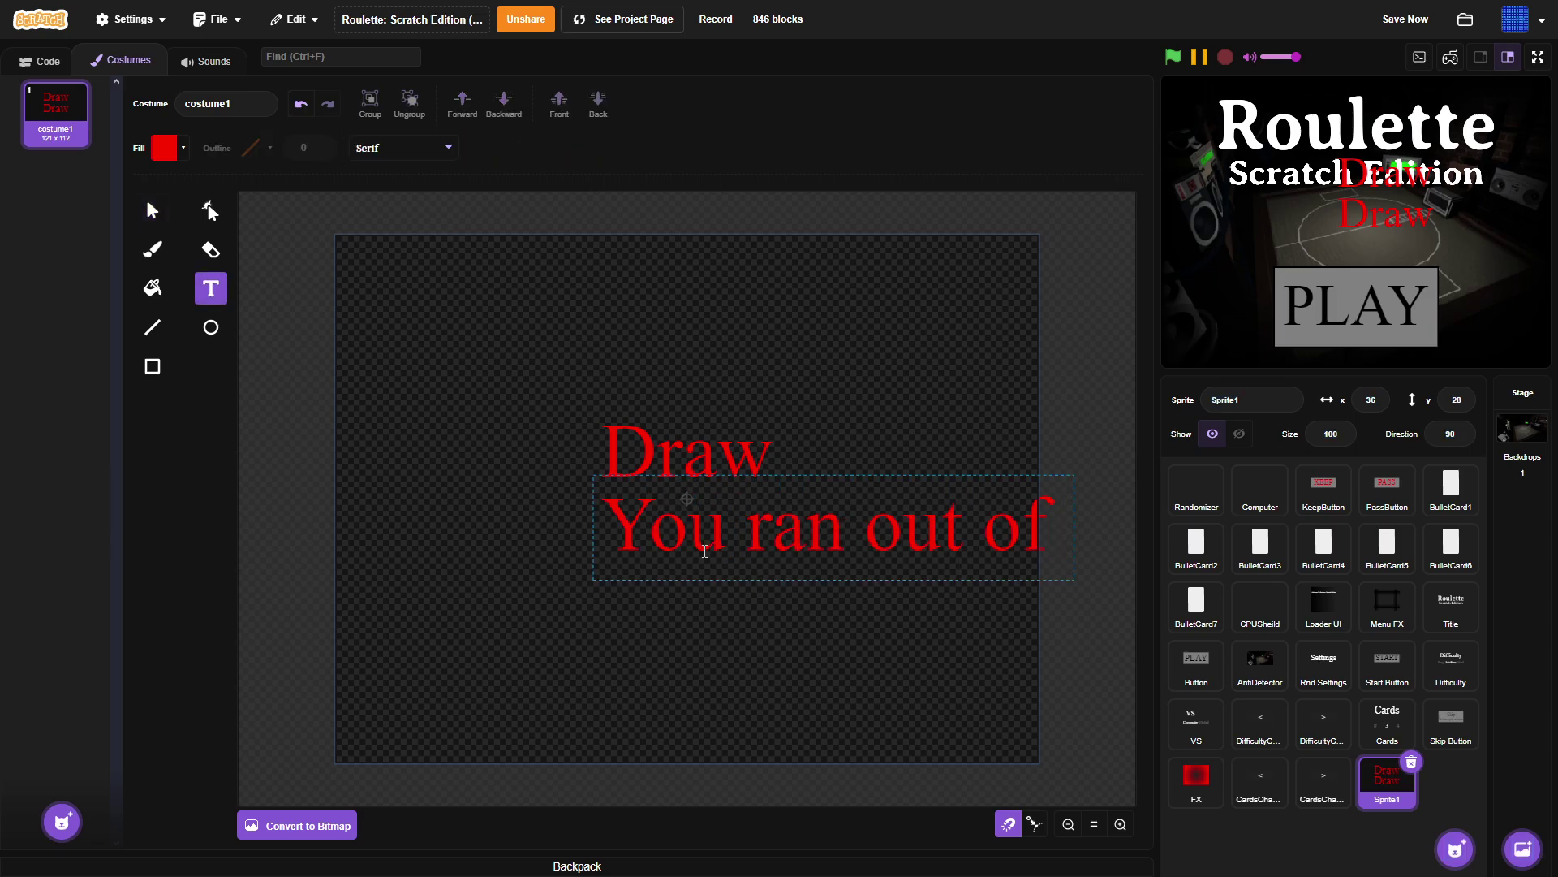
text( ca)
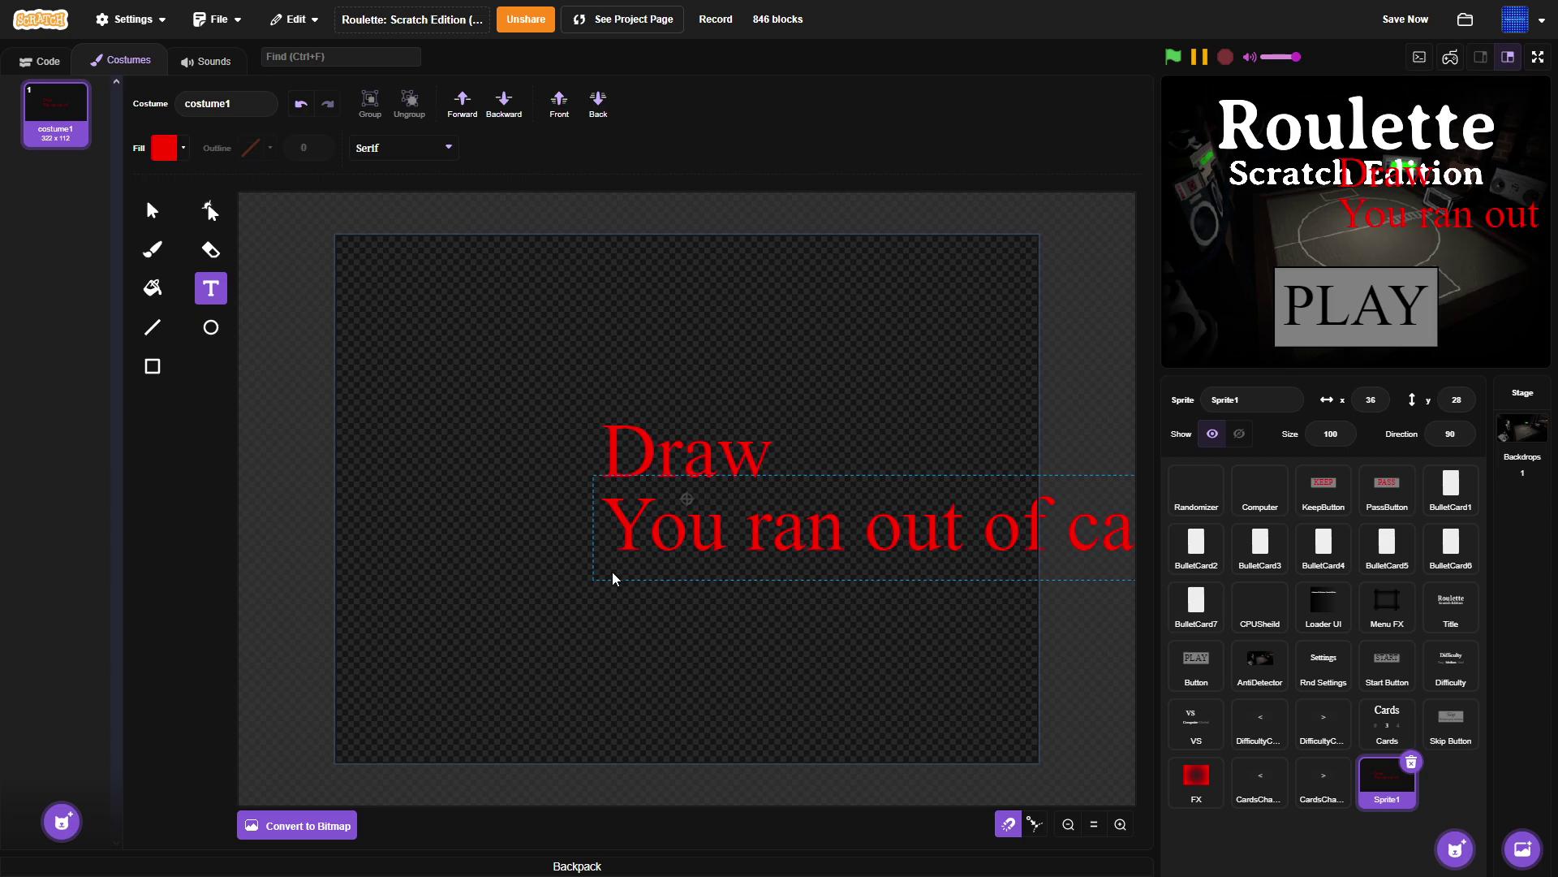
click(152, 210)
Shrink the "You ran out of cards." line beneath Draw and centre both lines on the canvas.
drag(676, 578, 703, 556)
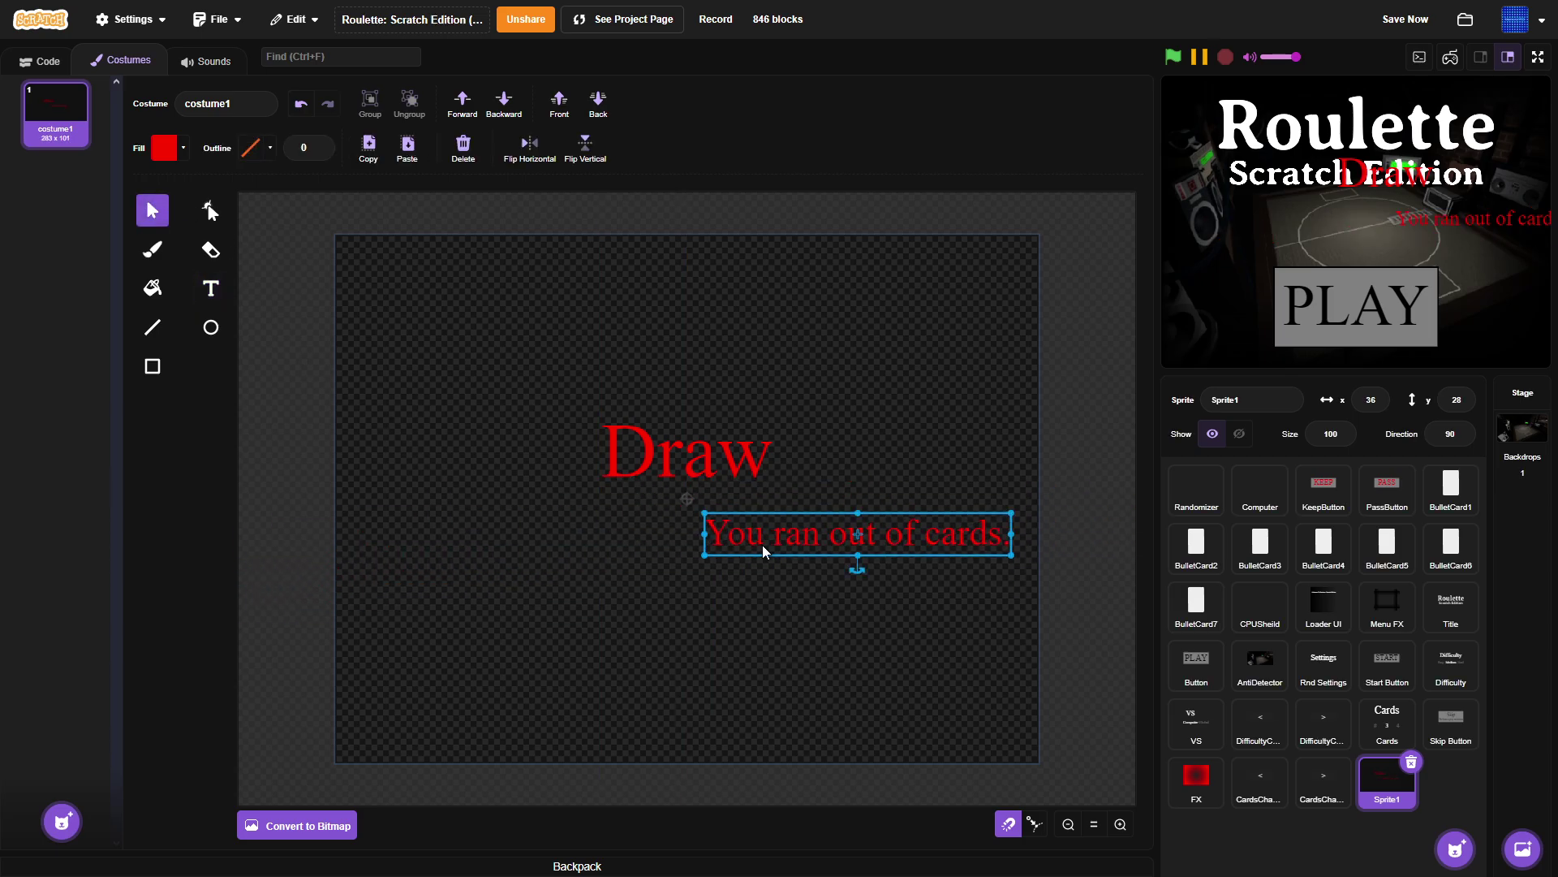
drag(800, 545, 628, 512)
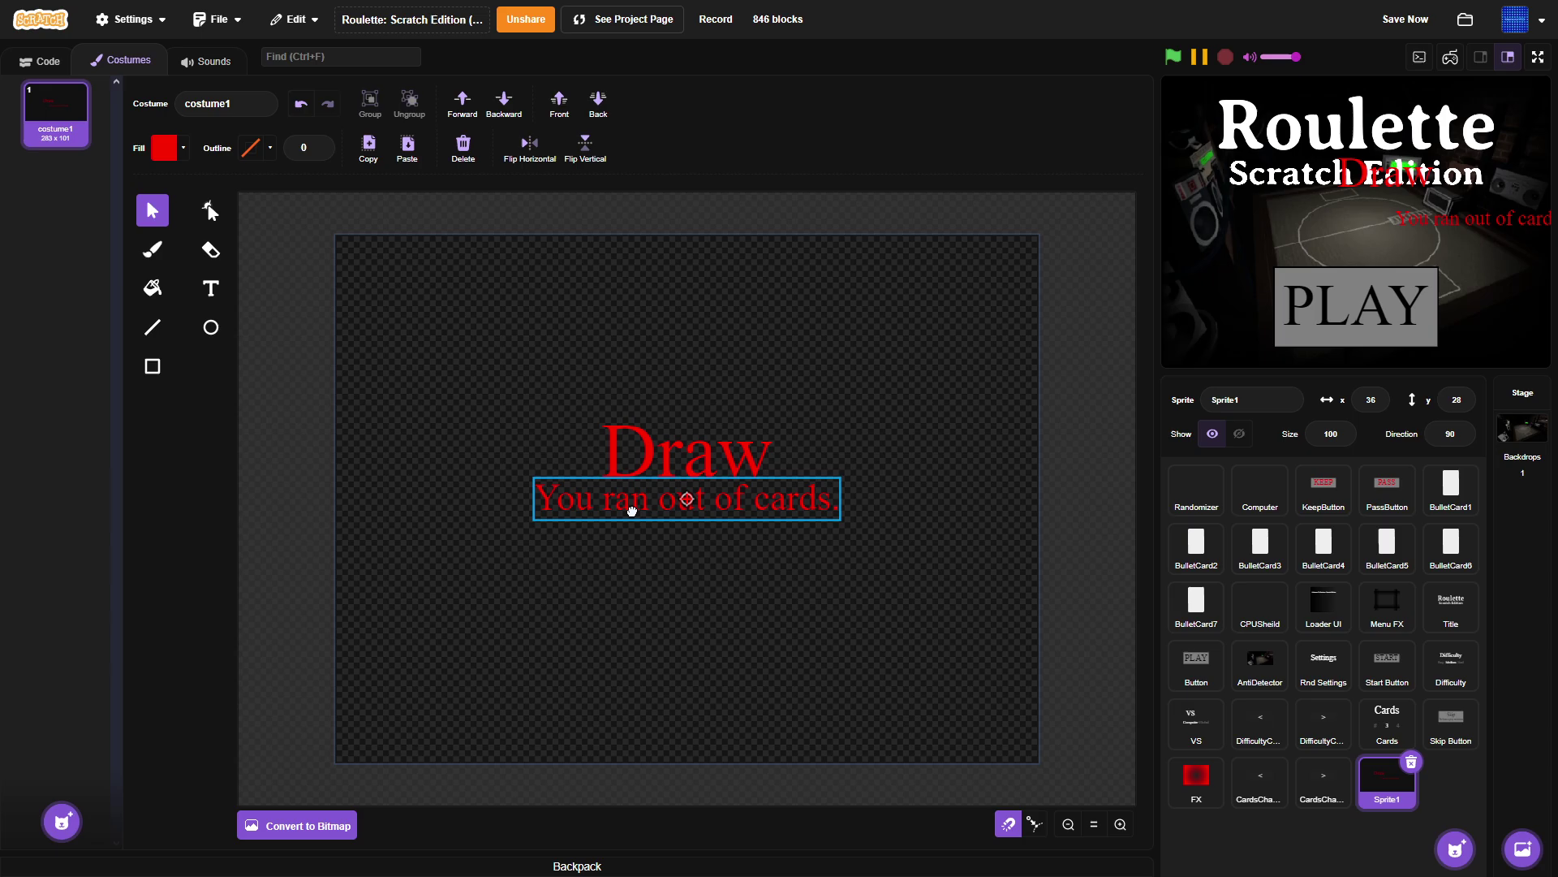
shift+click(656, 459)
drag(664, 450, 657, 480)
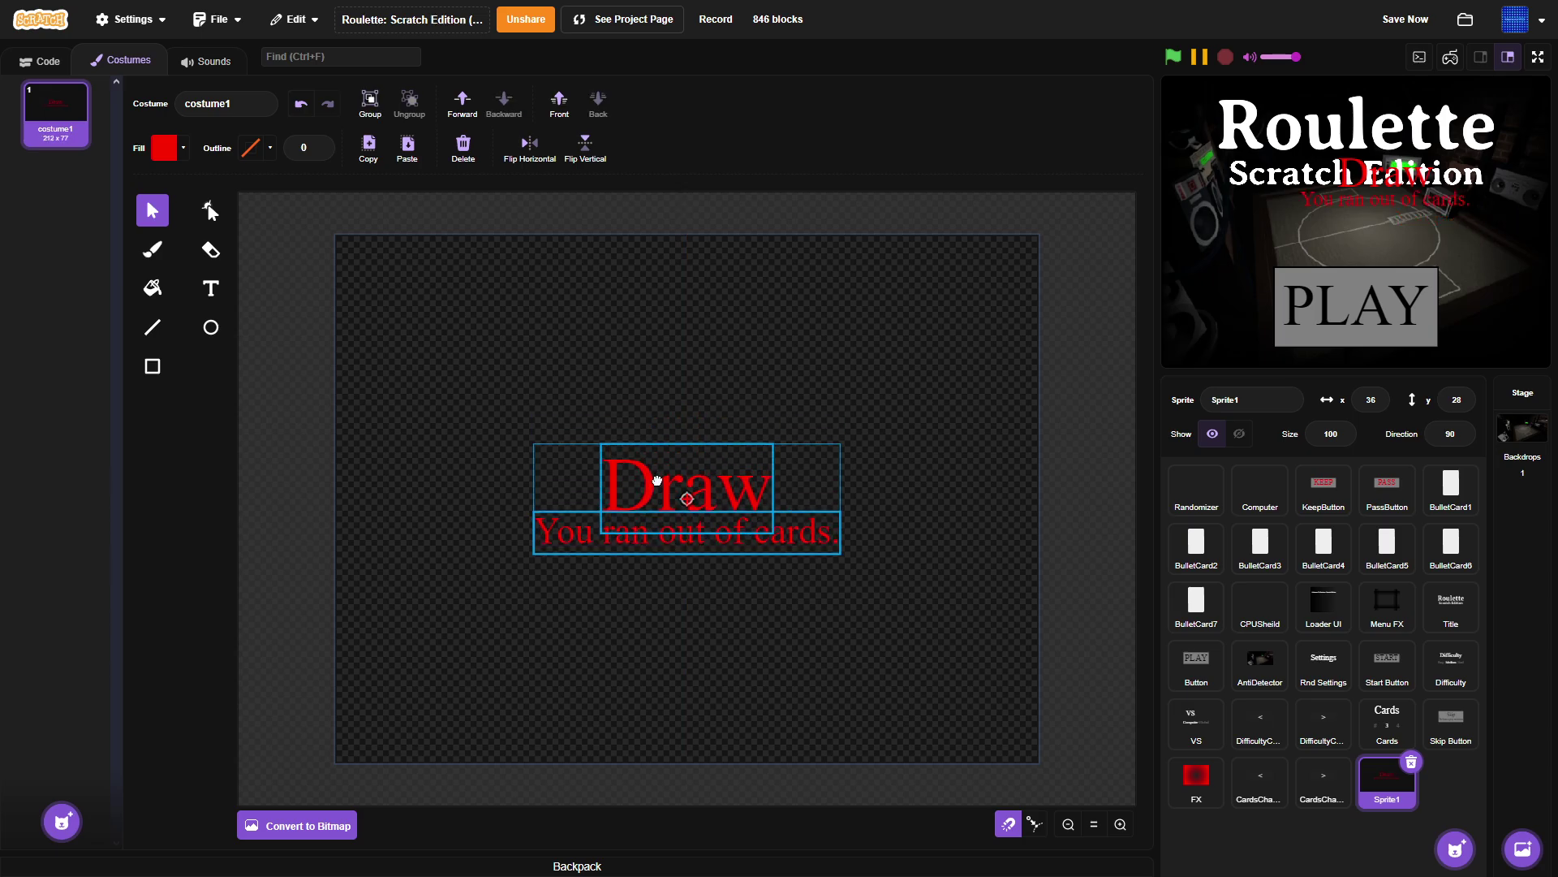
click(693, 539)
click(553, 500)
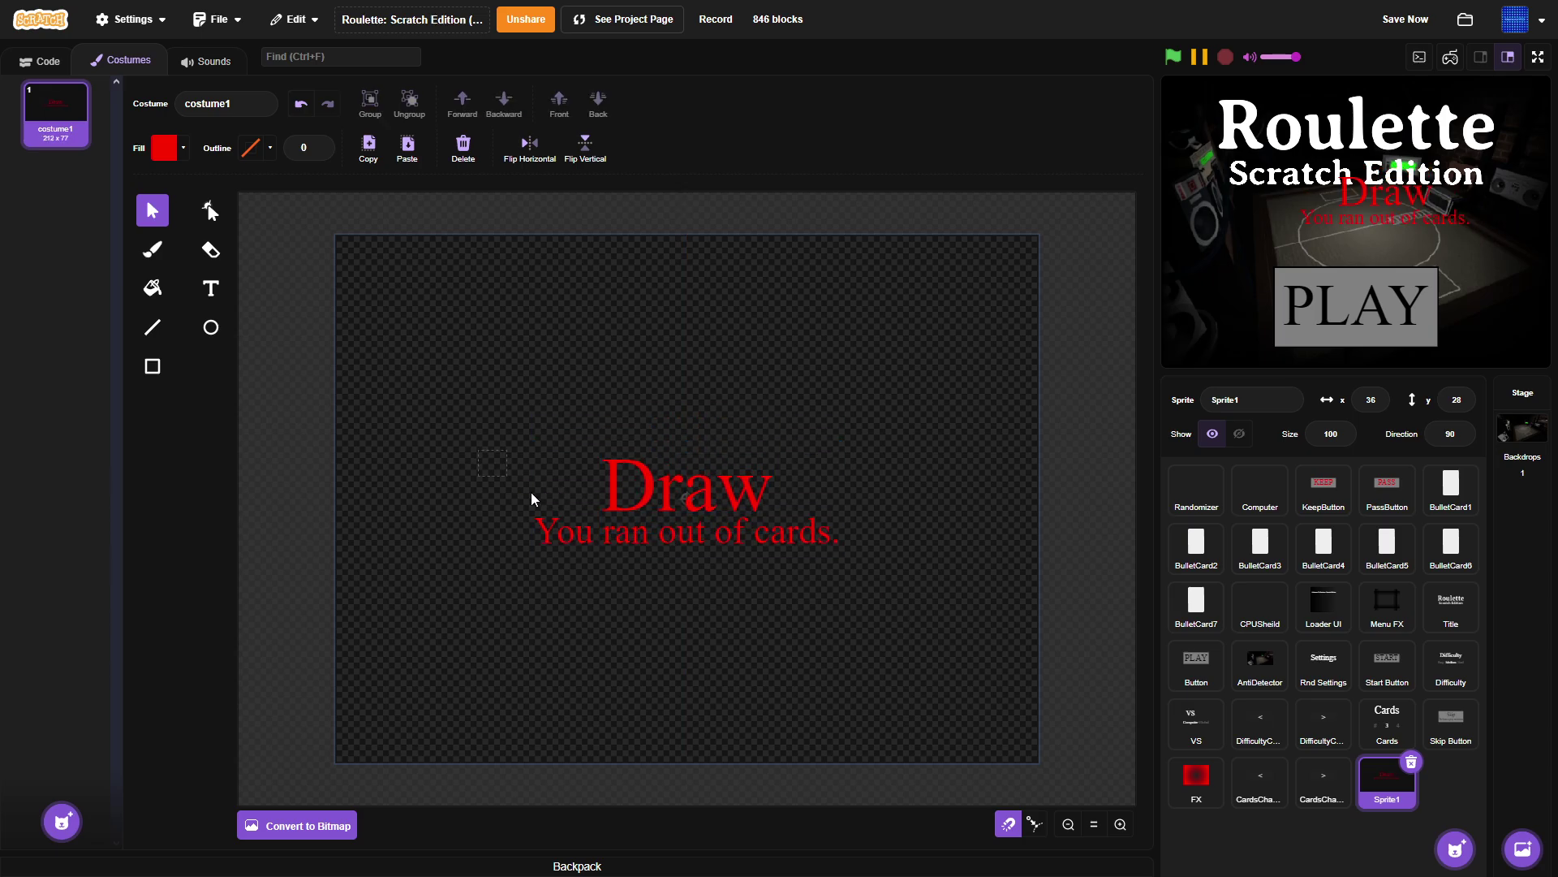
Lighten the fill of both text lines to a pinkish red by lowering the saturation.
drag(533, 499, 645, 452)
click(183, 149)
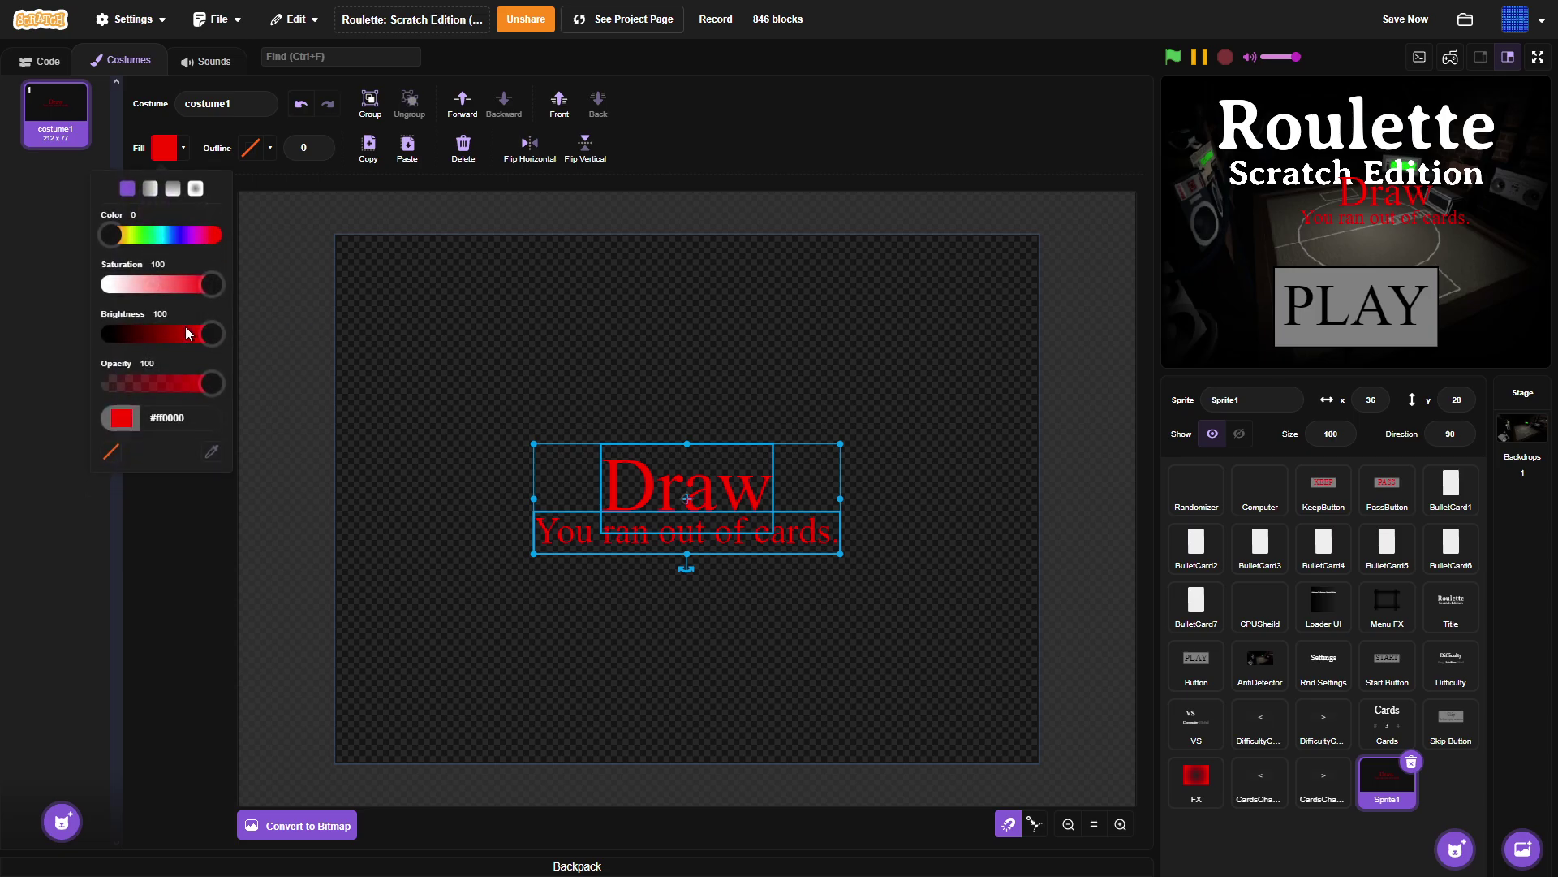
drag(207, 290, 158, 292)
click(568, 372)
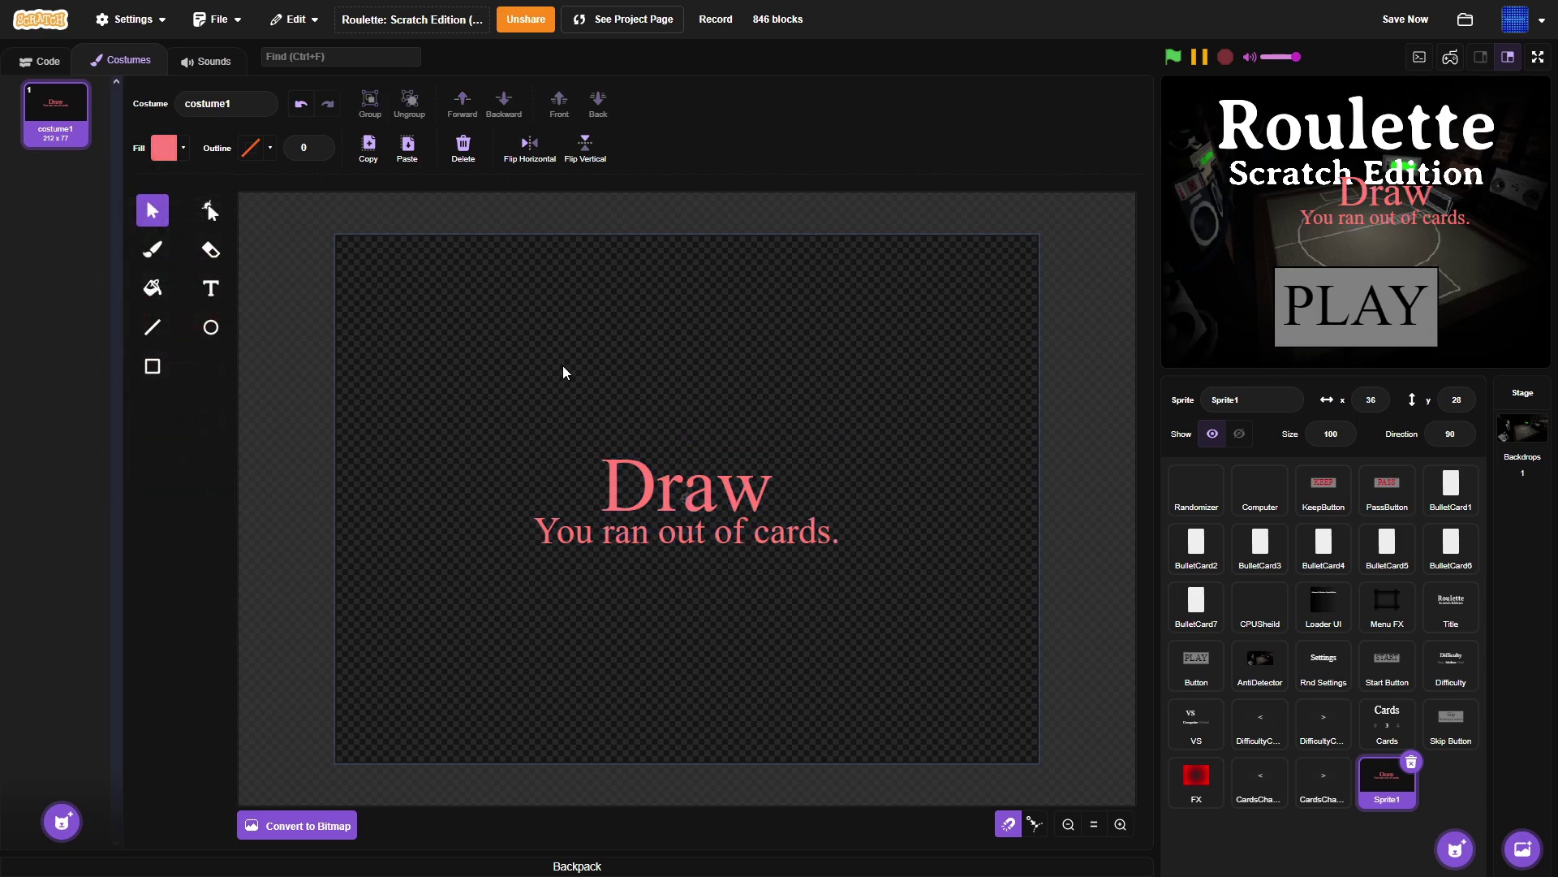
Set the new sprite's x position to 0.
click(1374, 401)
text(0)
key(Return)
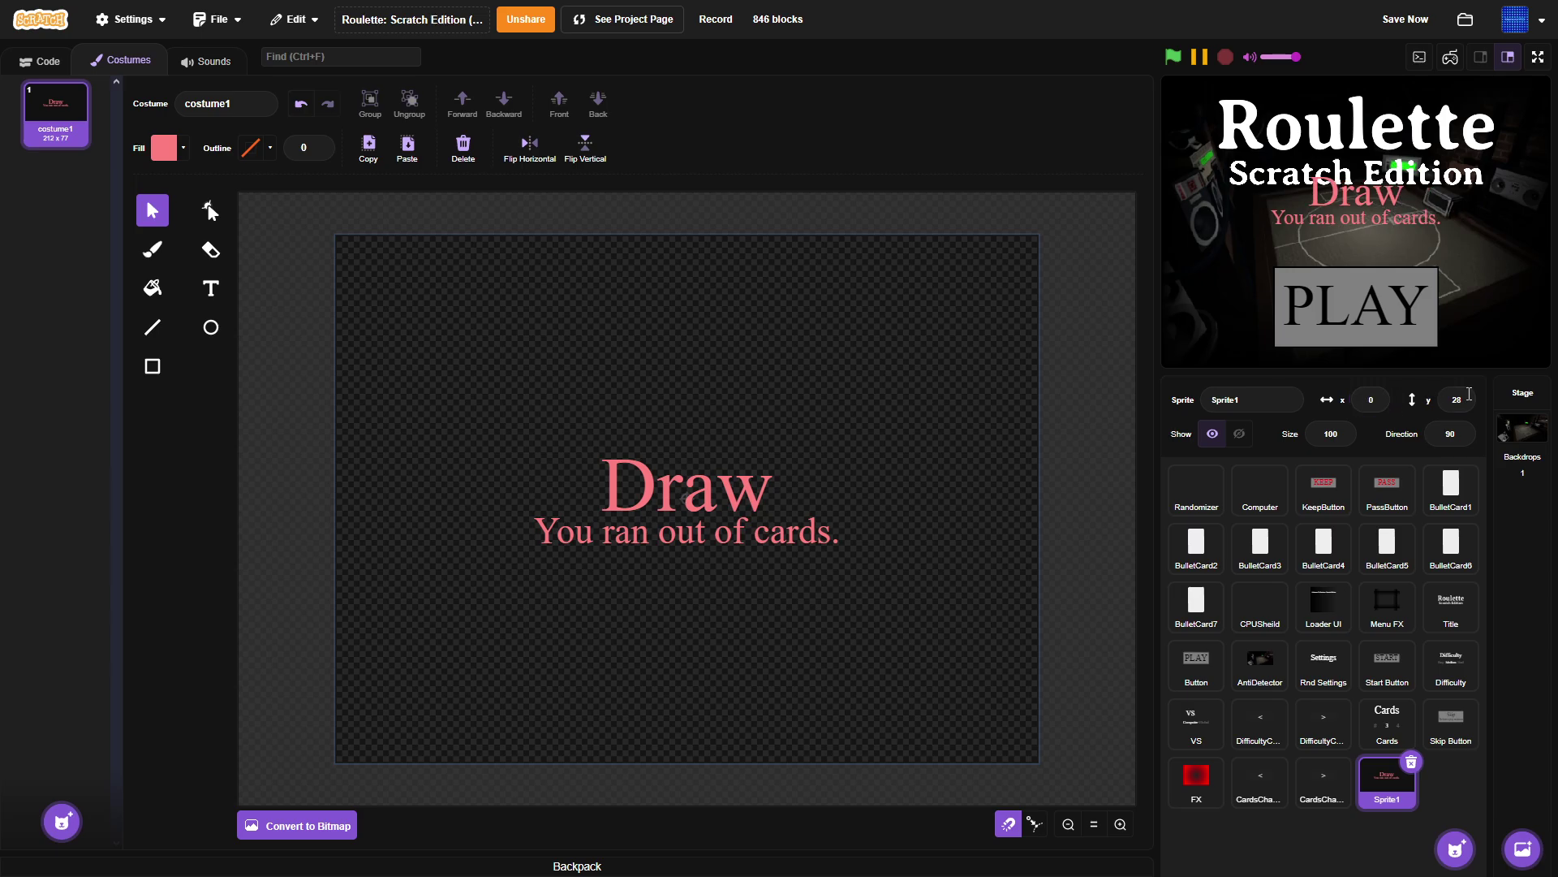
Set the end-screen sprite's y position to 0.
click(1413, 406)
key(Return)
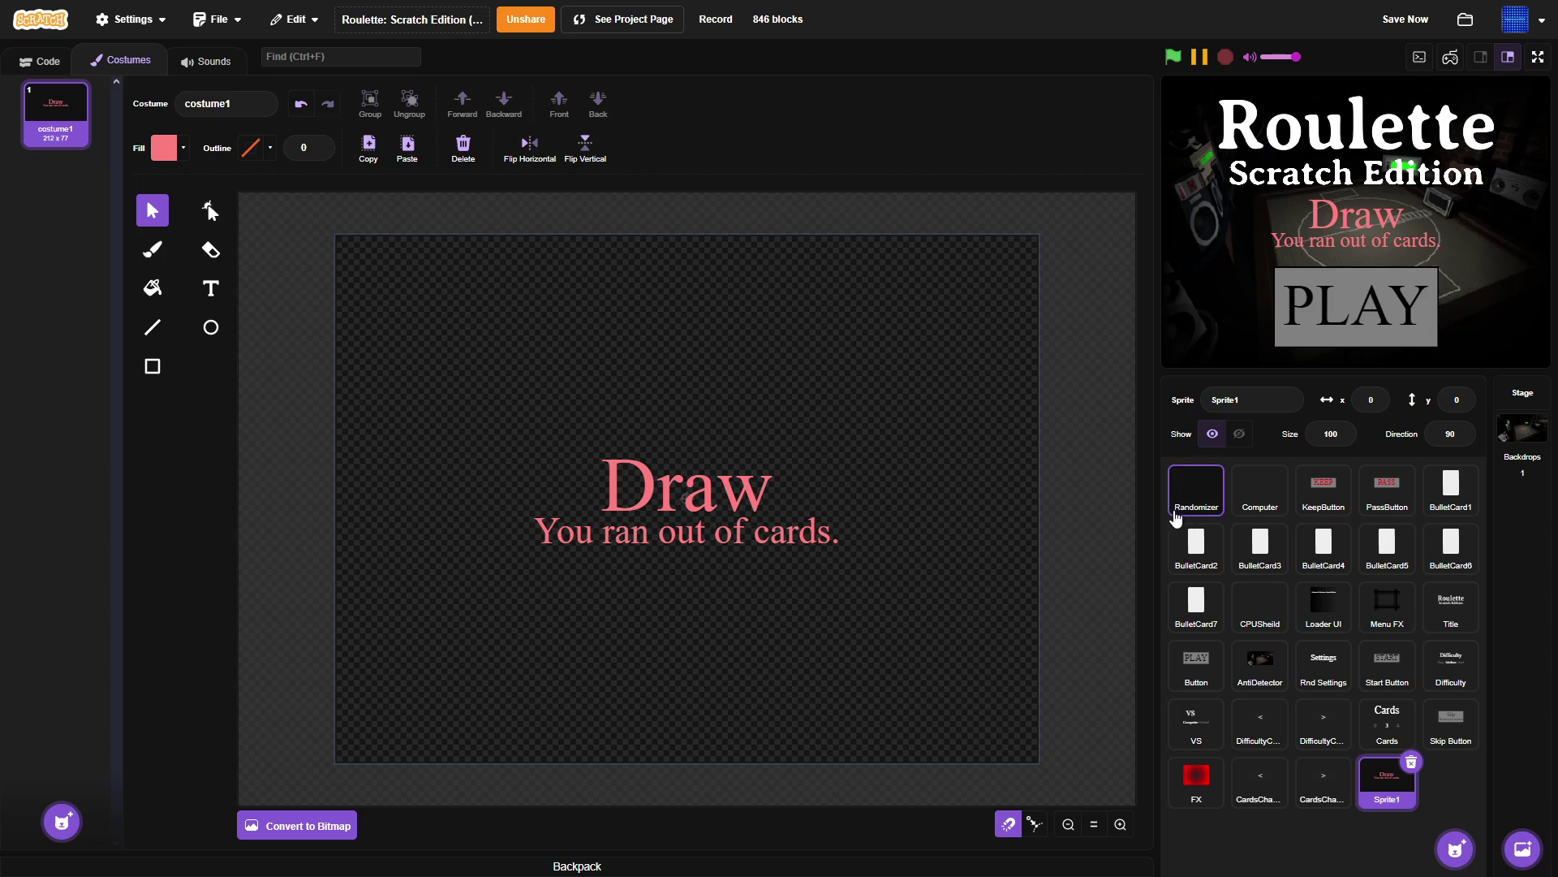
Duplicate the Draw costume, change the copy's heading to "Lose" and centre the heading horizontally.
right_click(34, 122)
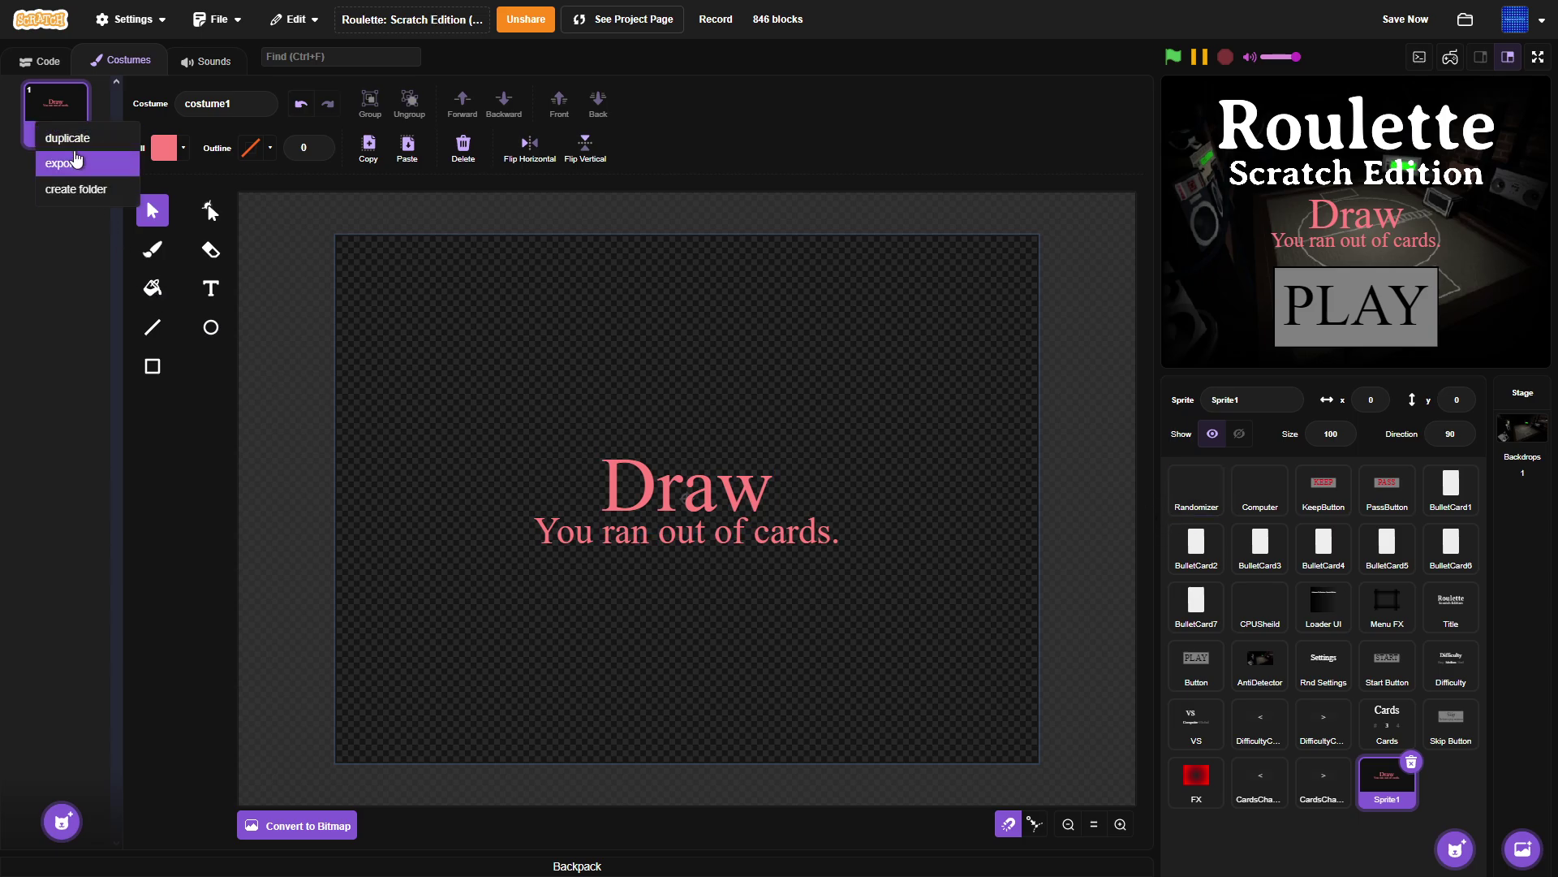
click(50, 133)
click(690, 487)
double_click(693, 487)
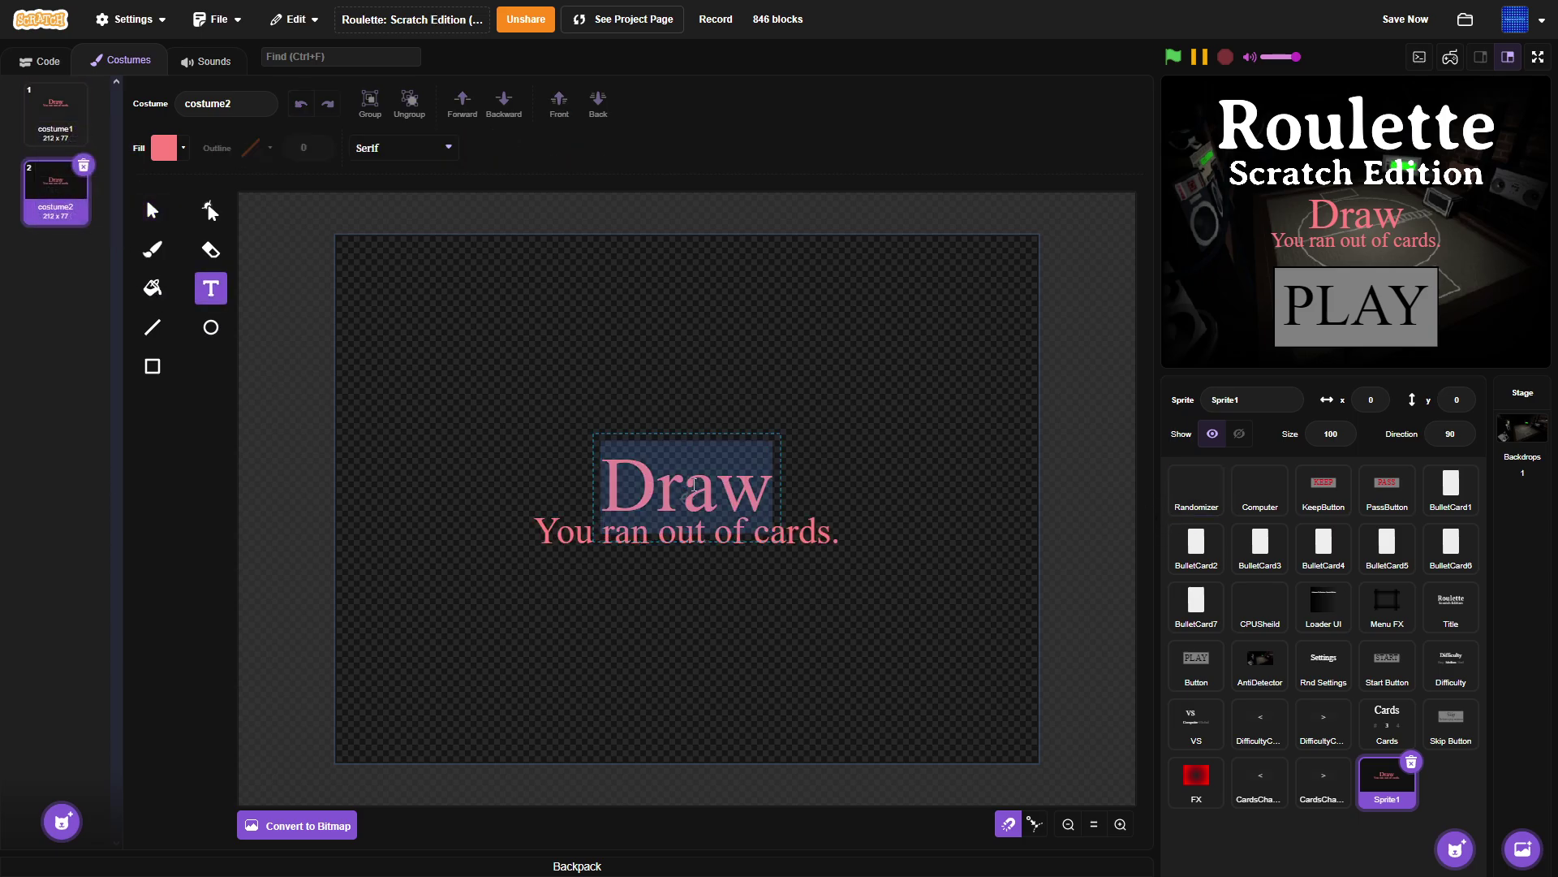
text(Lose)
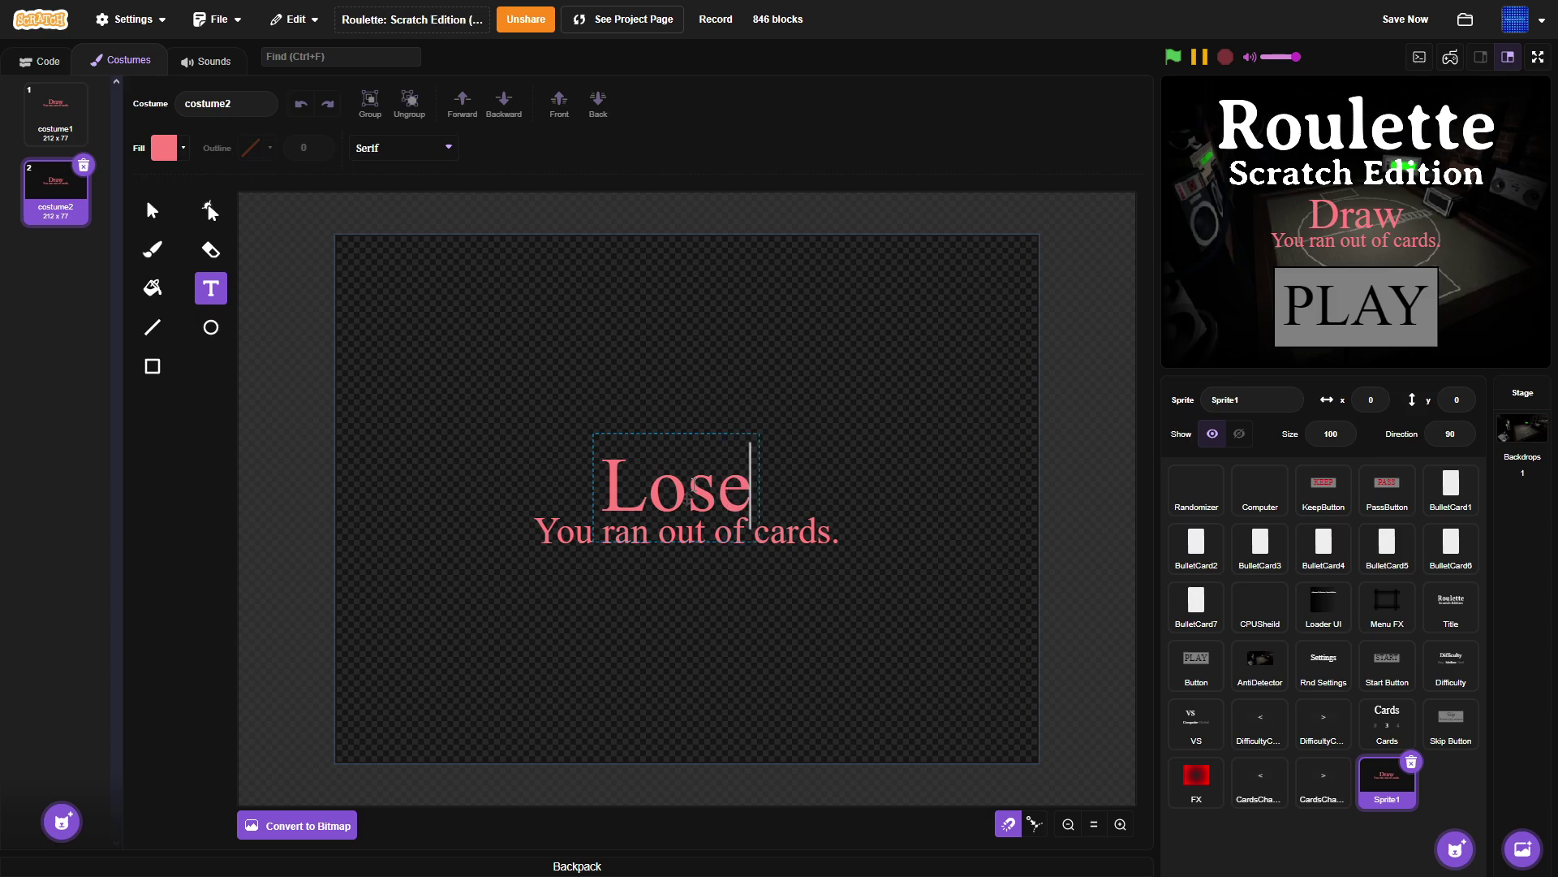
click(145, 196)
key(ctrl+a)
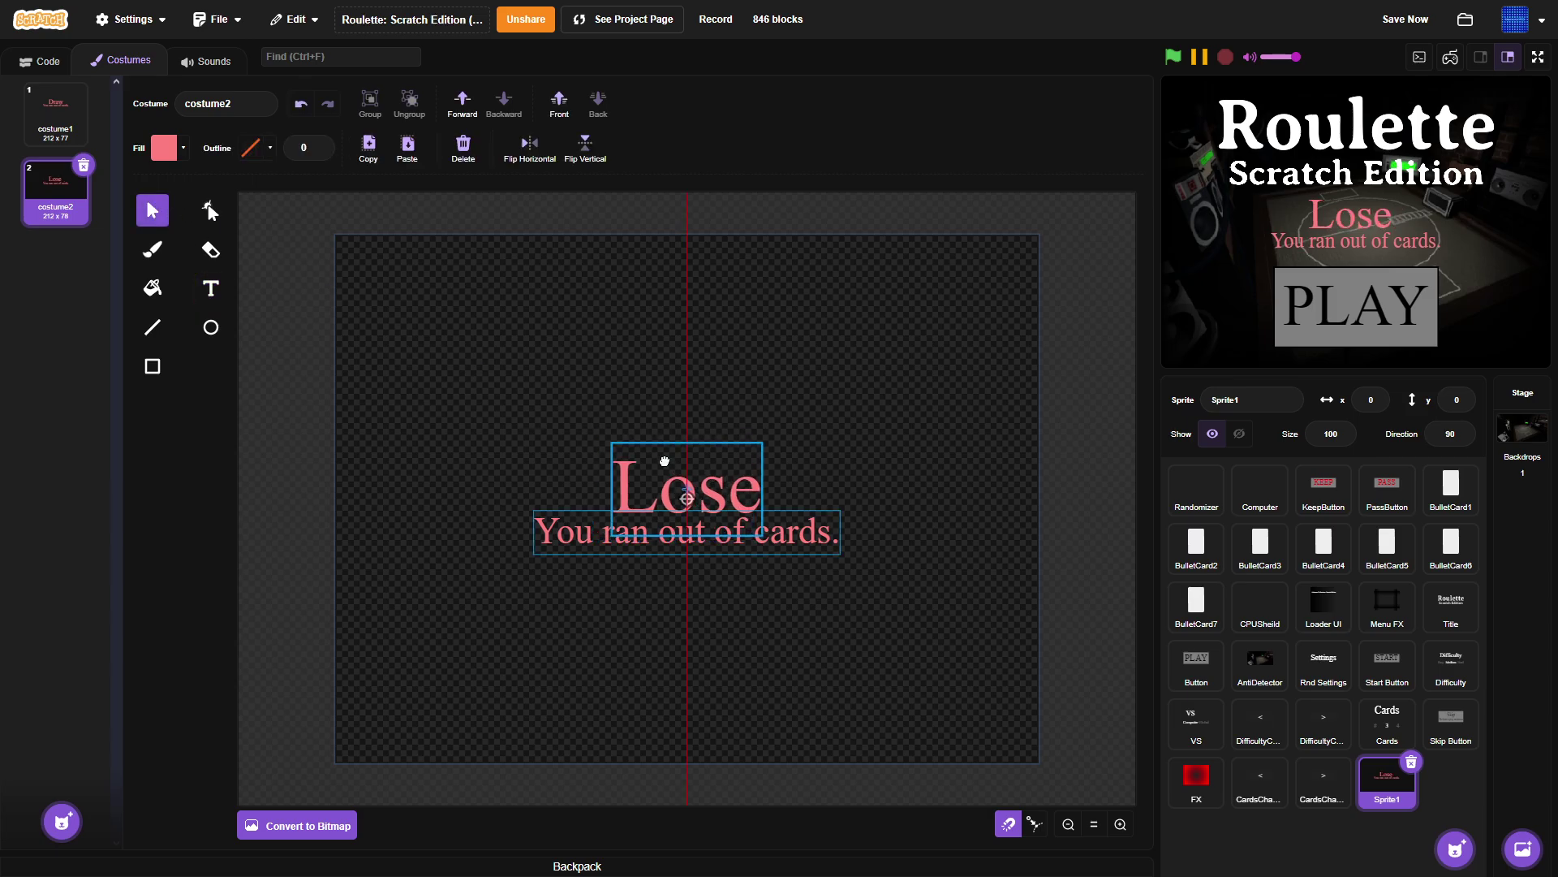
Change the line beneath the Lose heading to "You lost all your lives.".
double_click(816, 533)
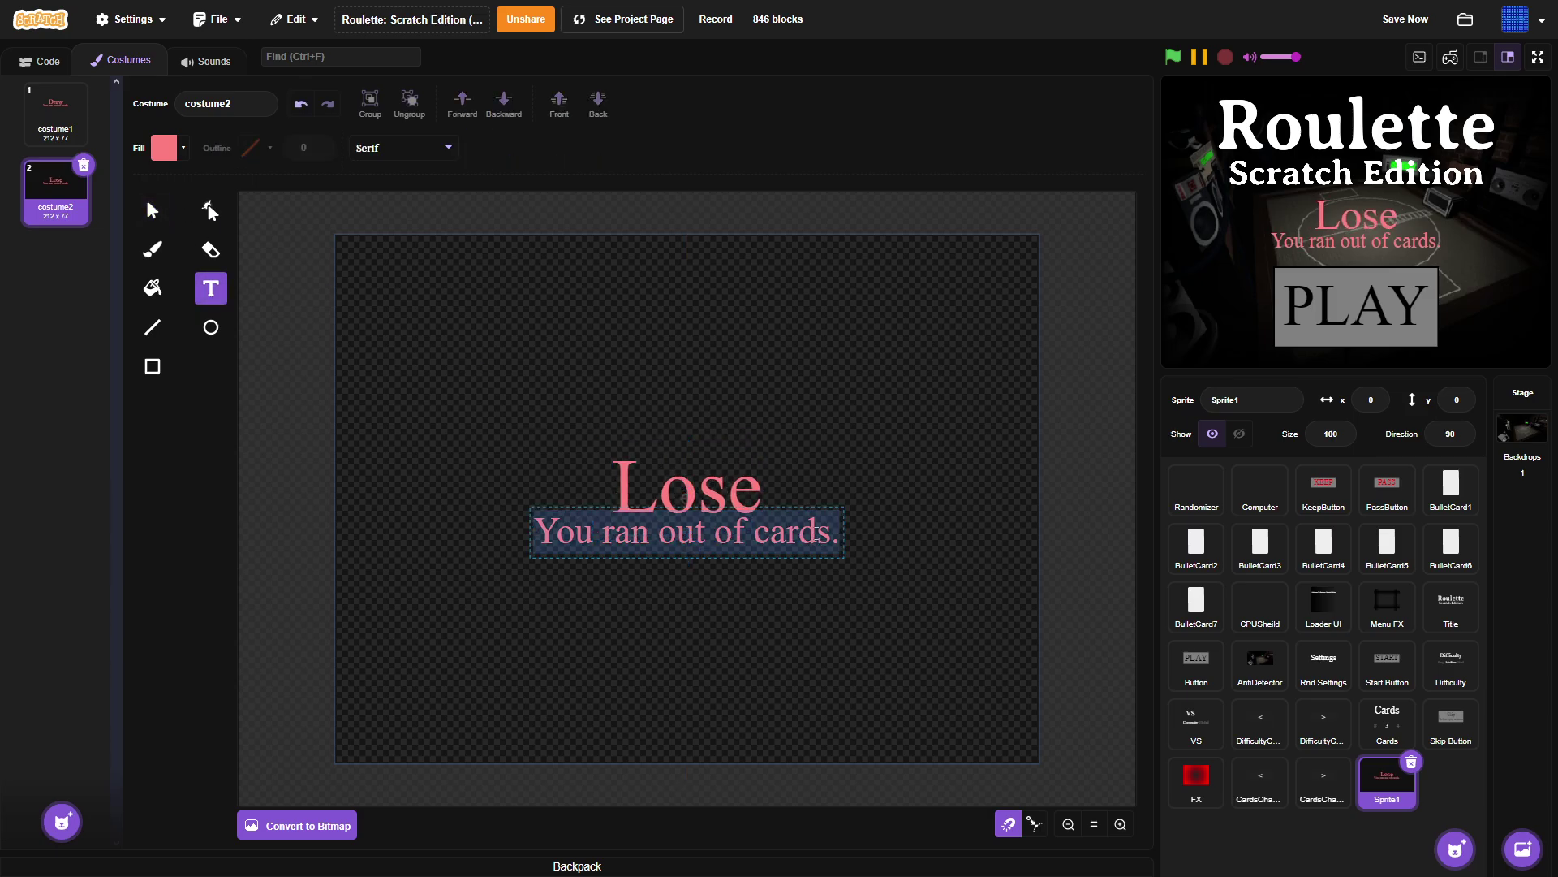
text(You l)
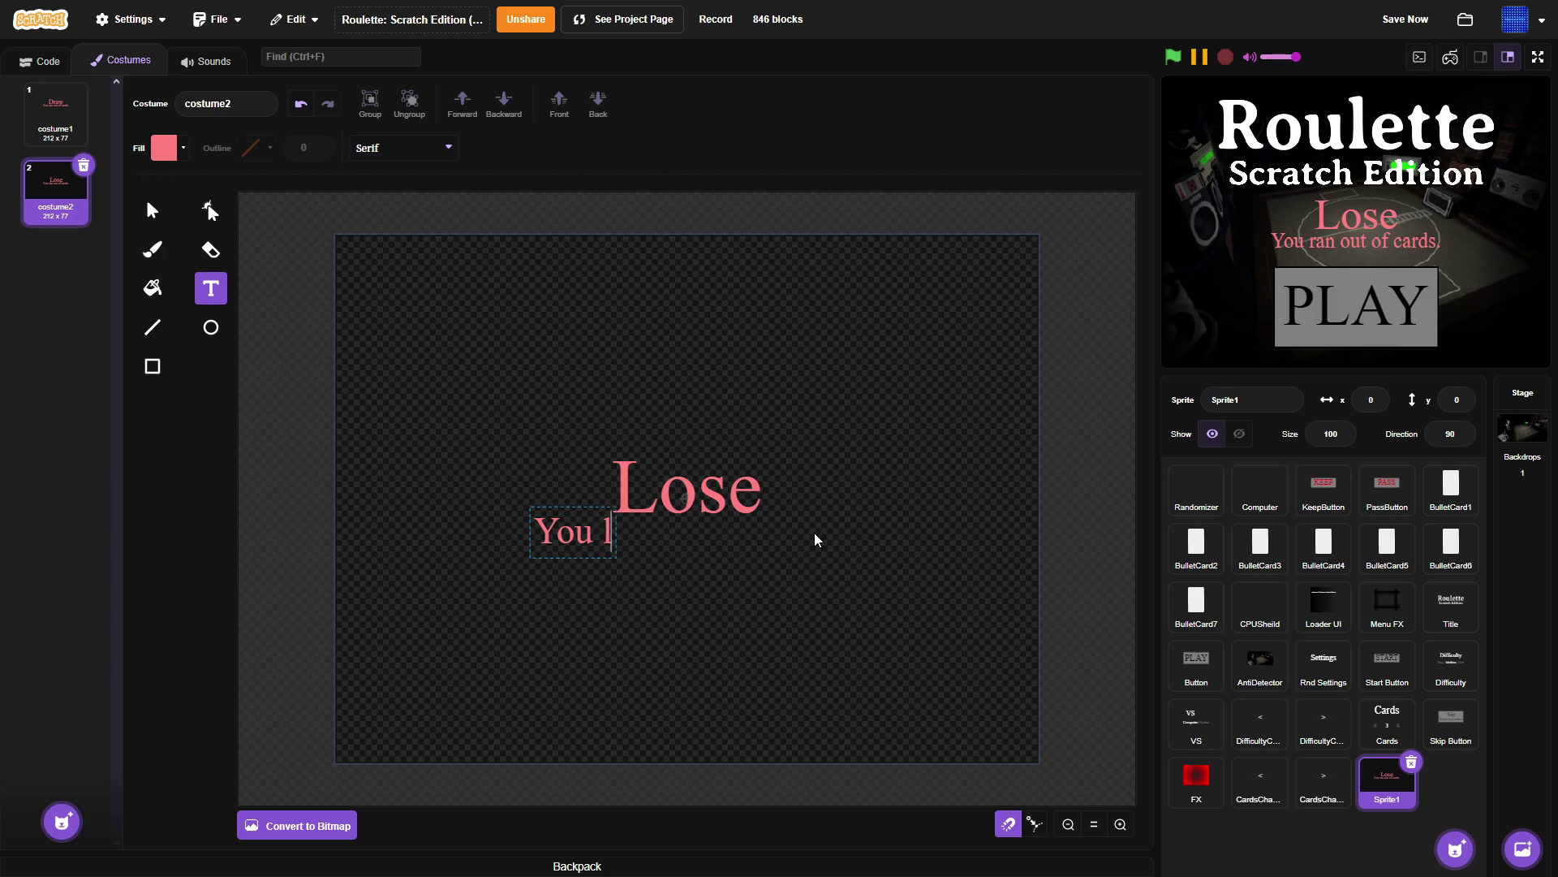
text(ost all)
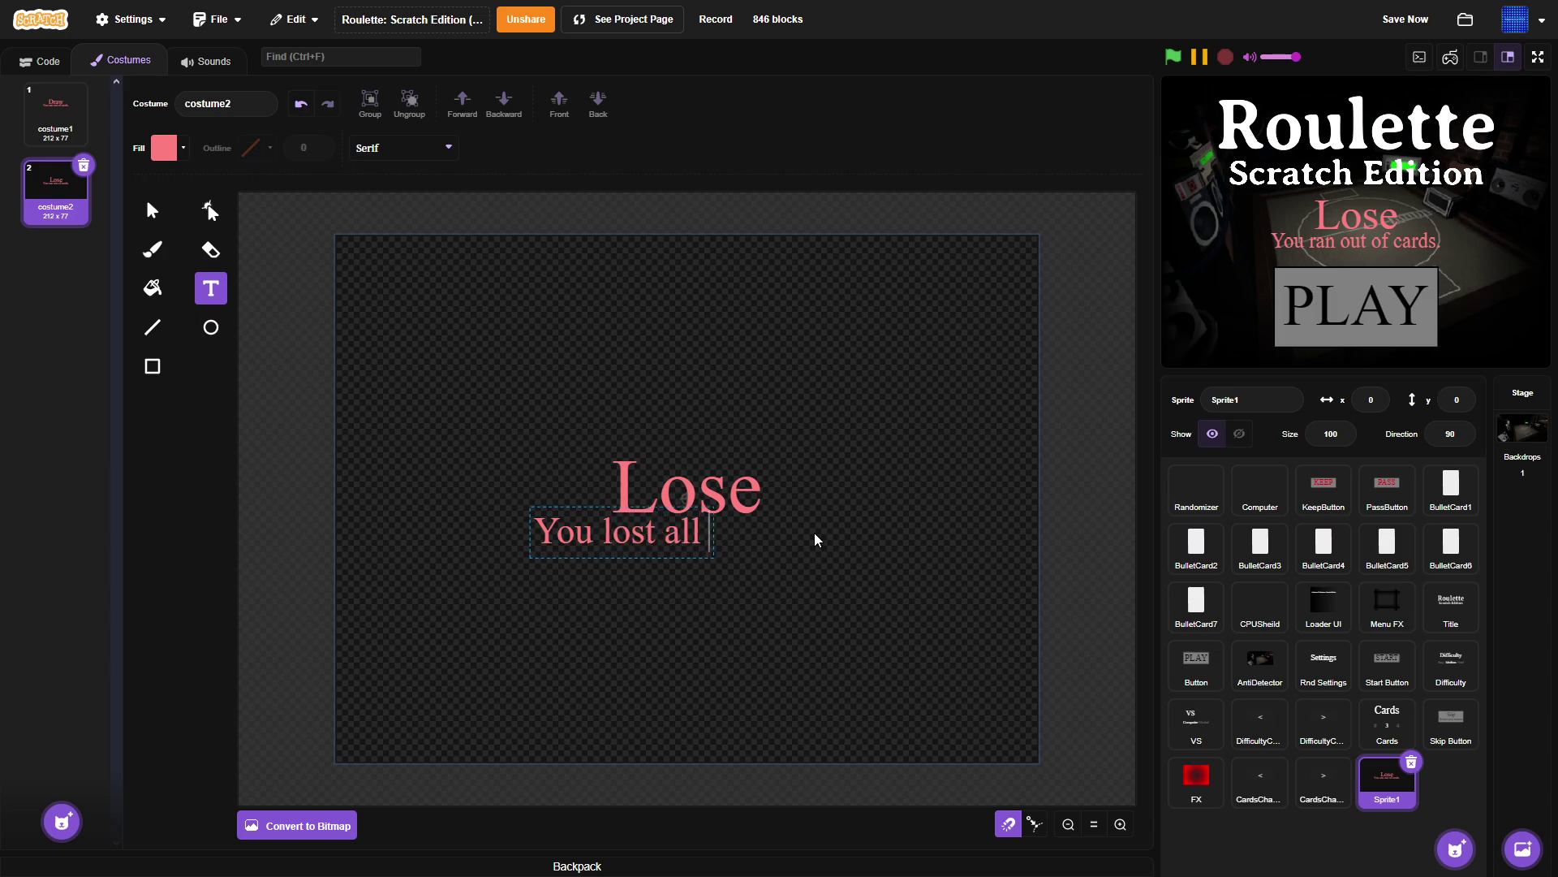
text( your lives)
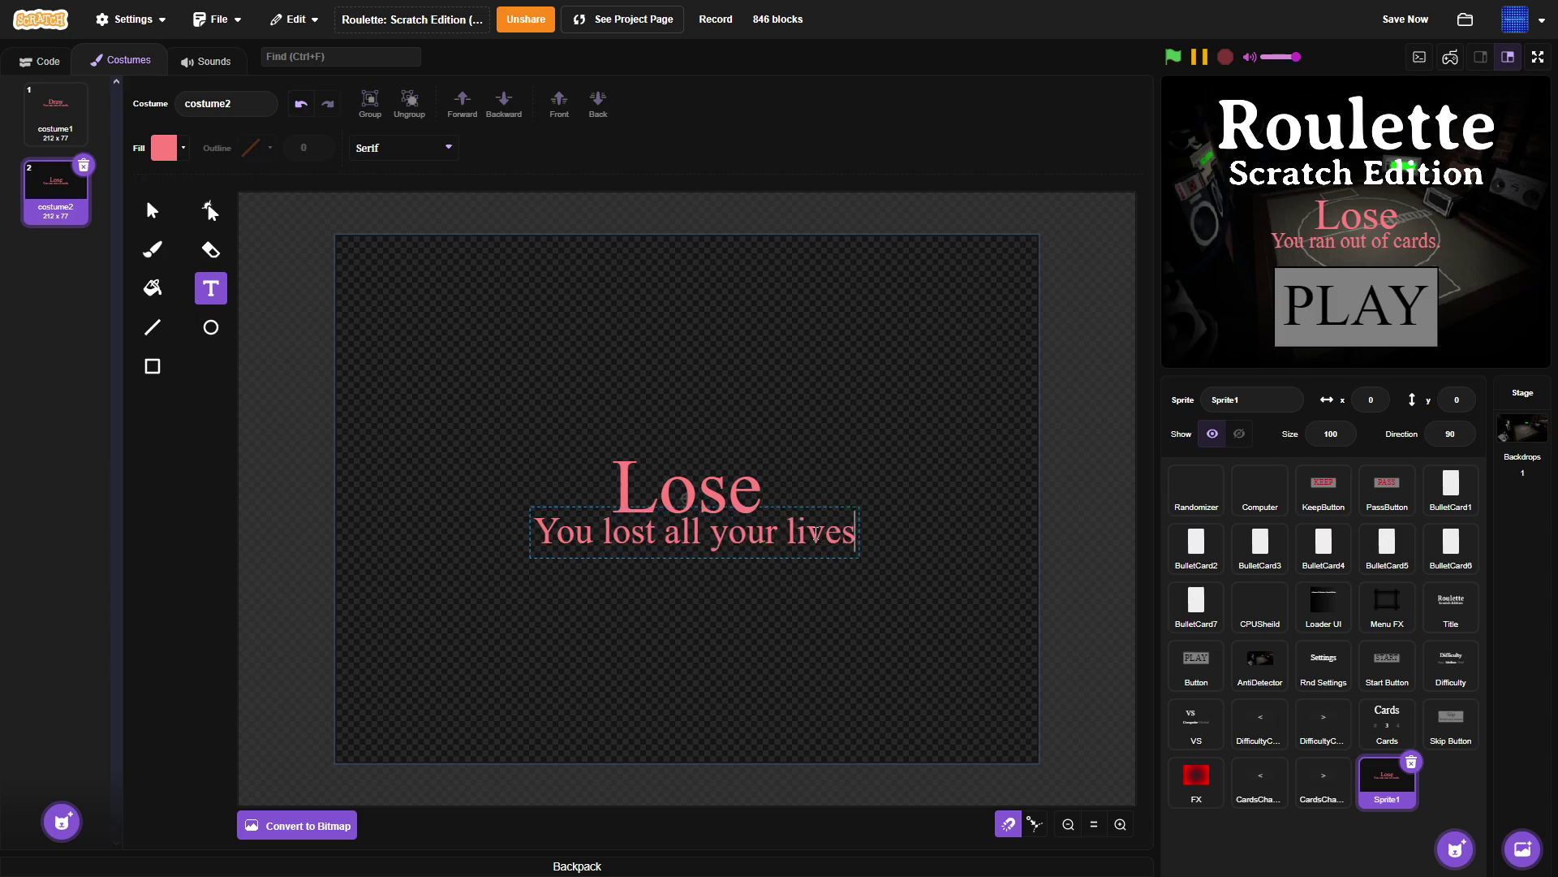
click(152, 210)
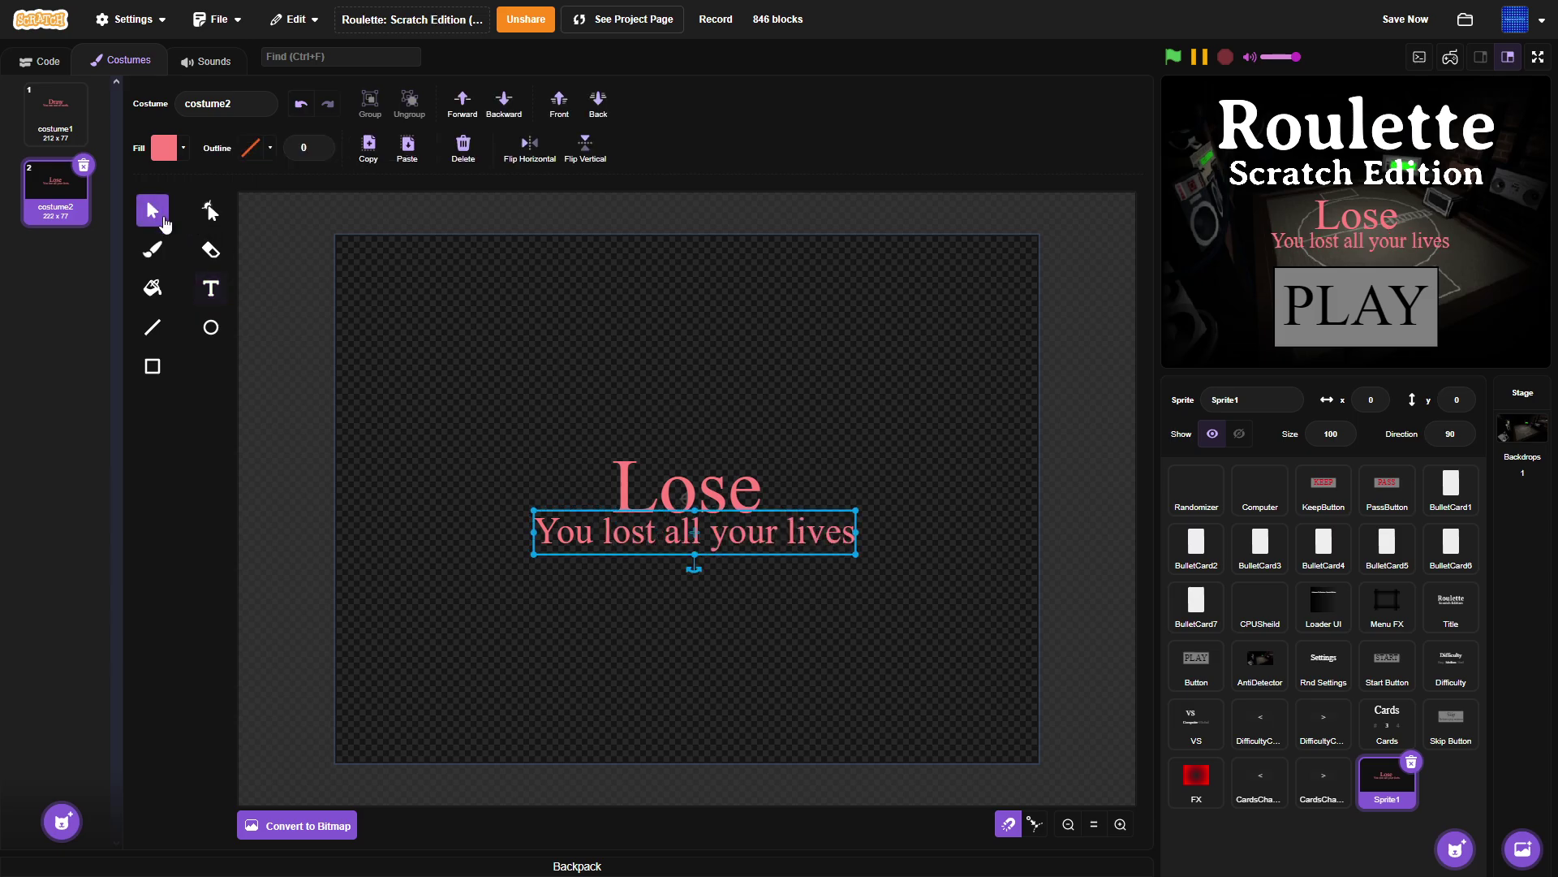
double_click(845, 550)
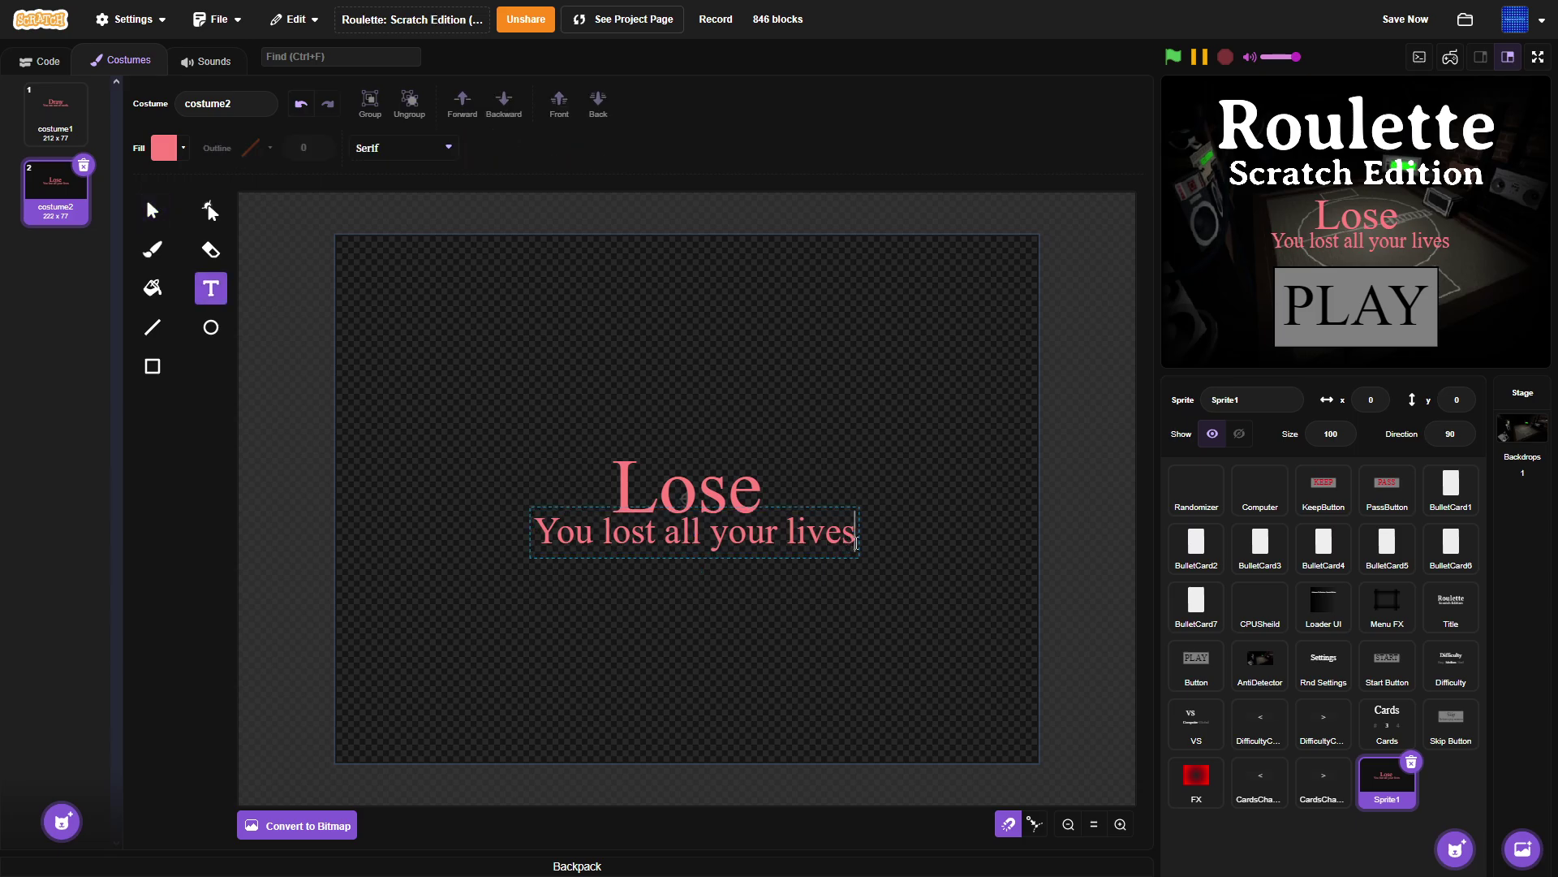
text(.)
click(694, 567)
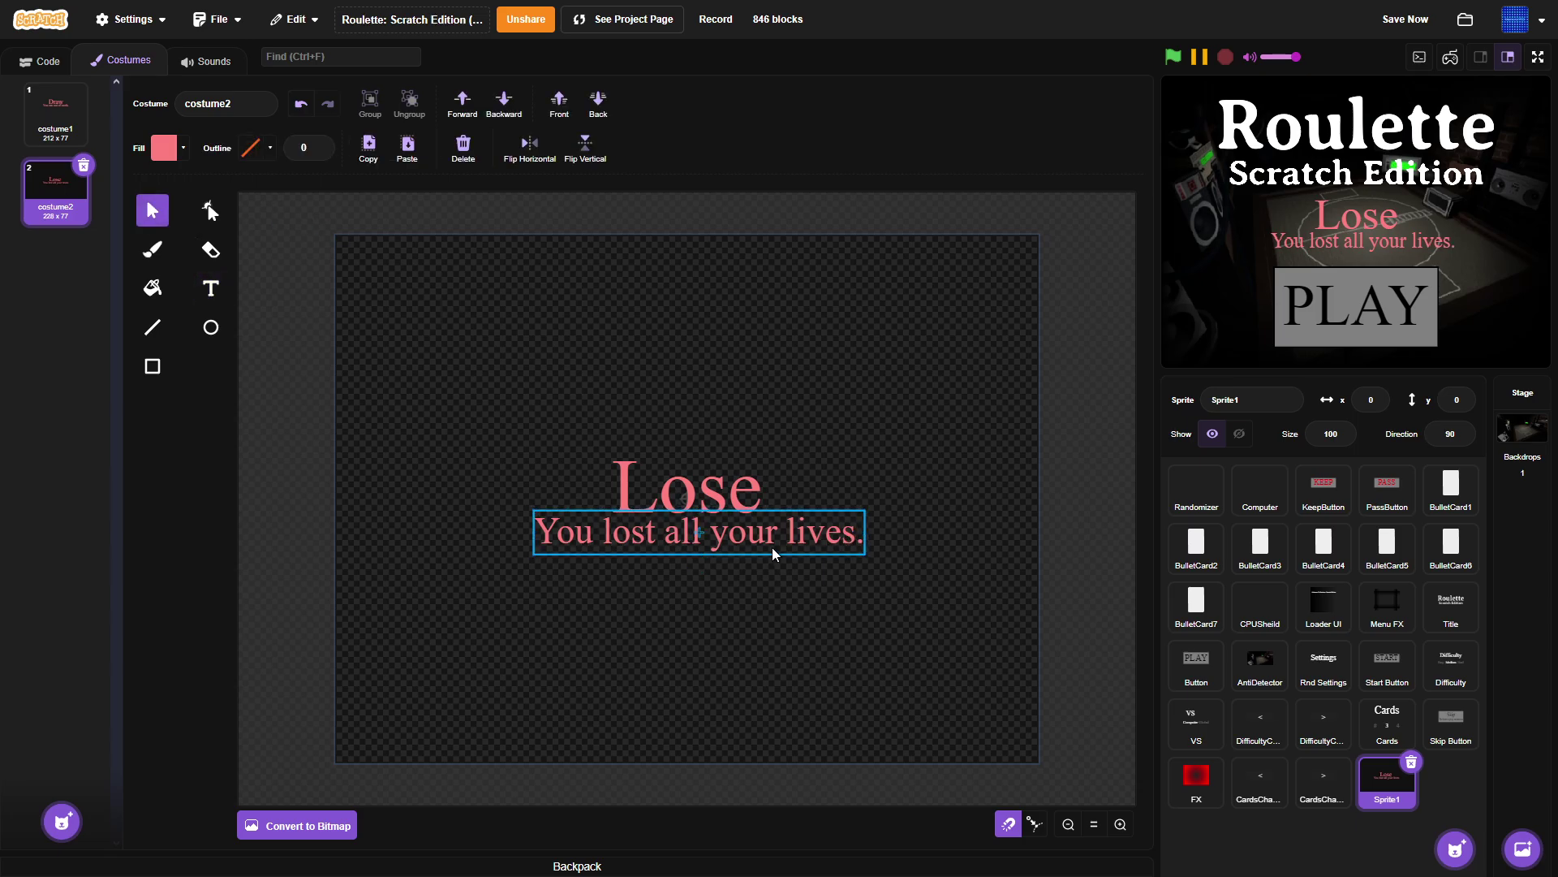
Centre the "You lost all your lives." line beneath Lose and position both texts at the canvas centre.
mouse_move(774, 554)
mouse_down()
mouse_move(755, 537)
mouse_move(758, 568)
mouse_move(760, 554)
mouse_up()
click(845, 666)
drag(647, 468, 650, 471)
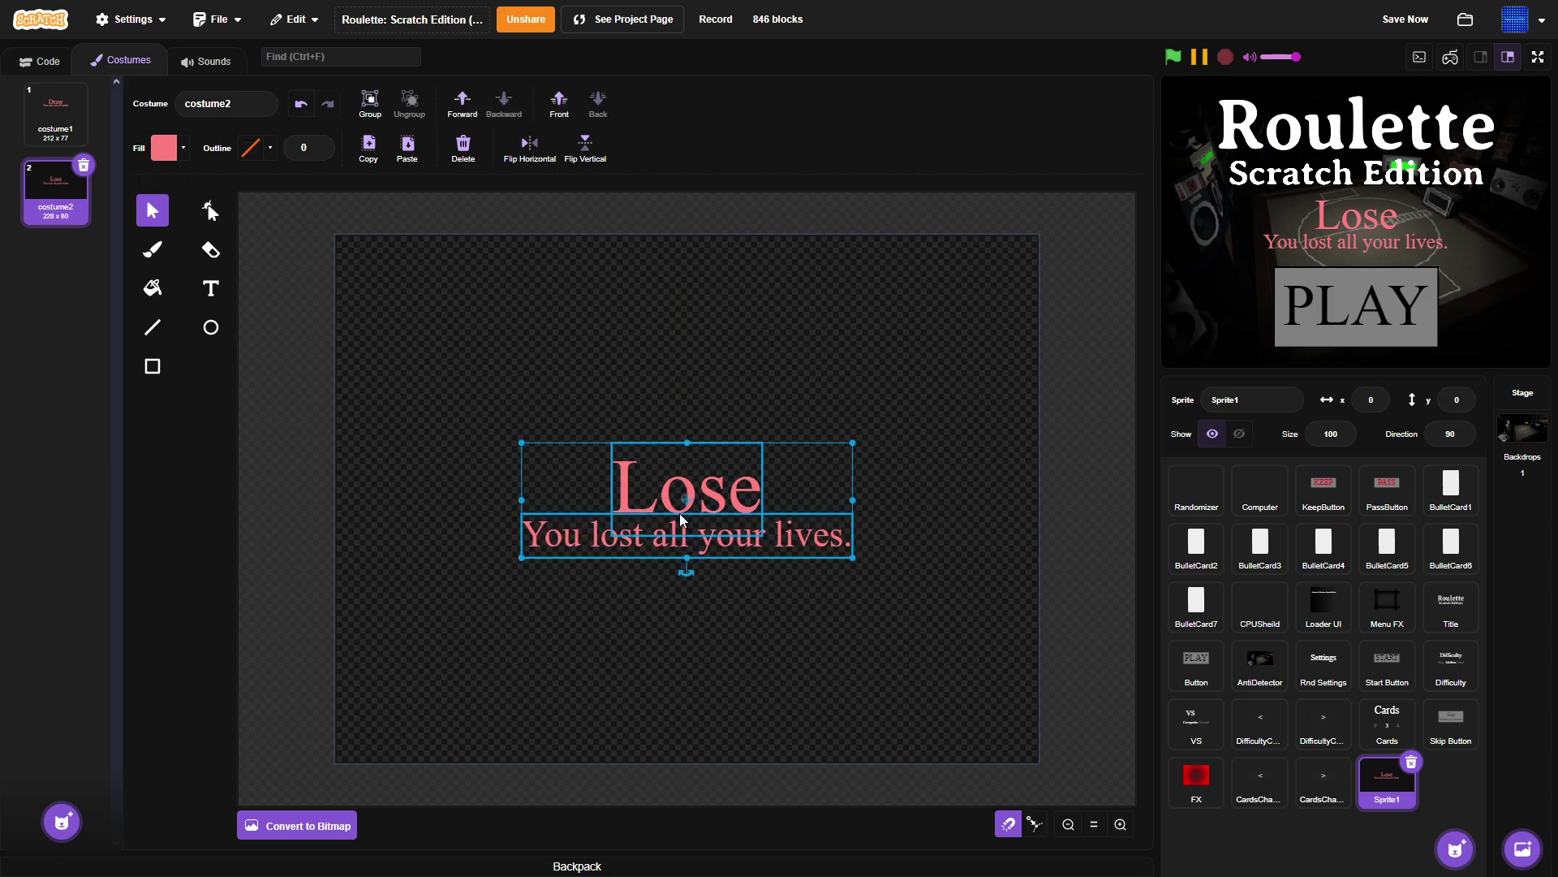
click(877, 634)
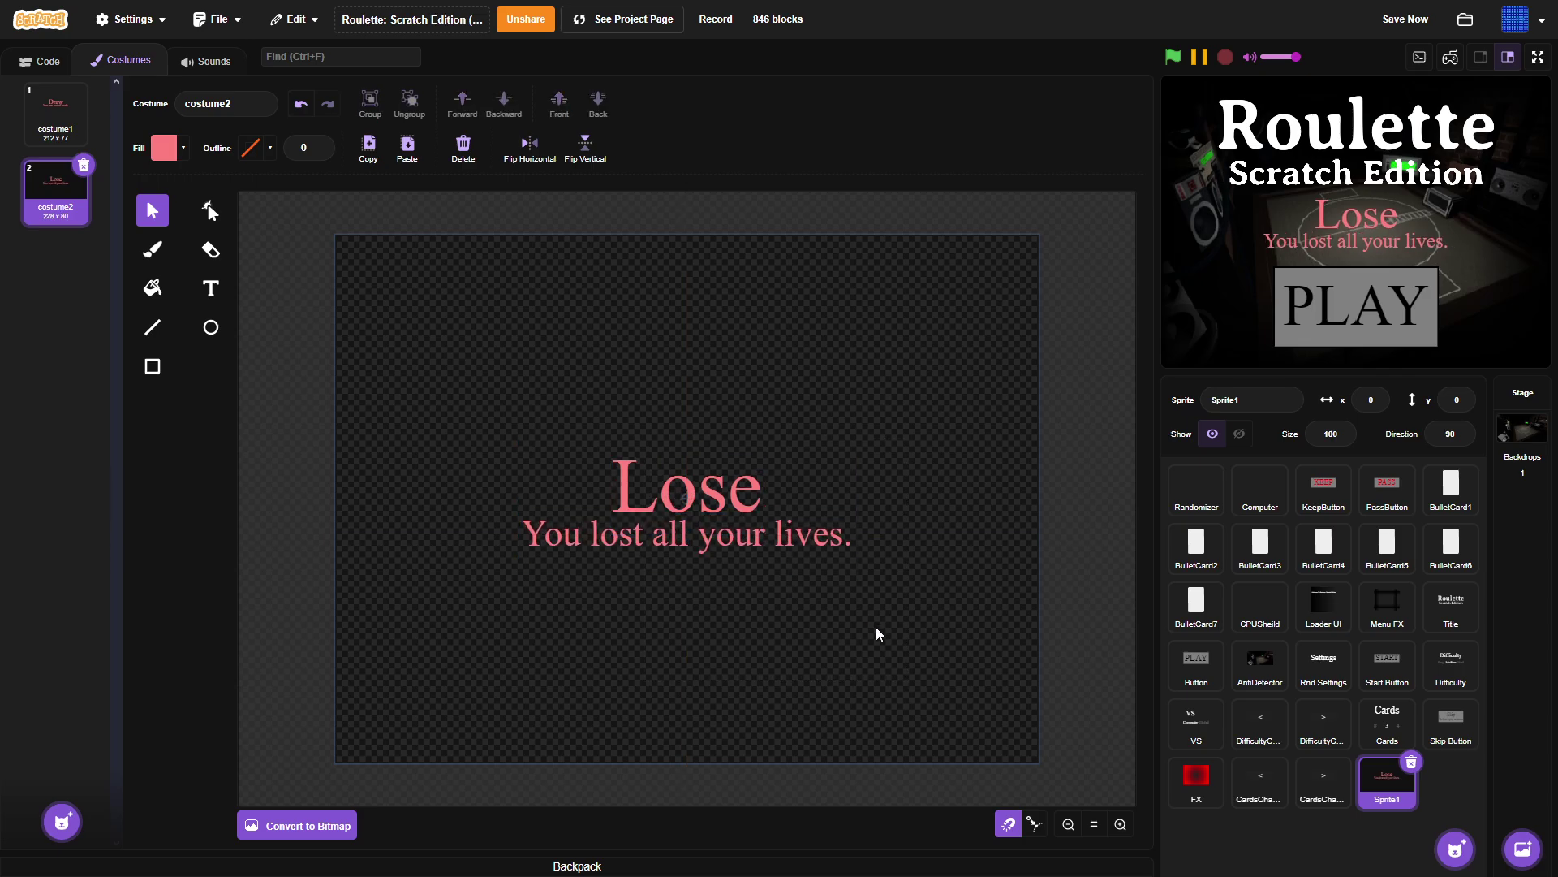
Duplicate the Lose costume and change the copy's heading to "Win".
click(52, 122)
click(47, 208)
right_click(47, 207)
click(79, 217)
double_click(672, 473)
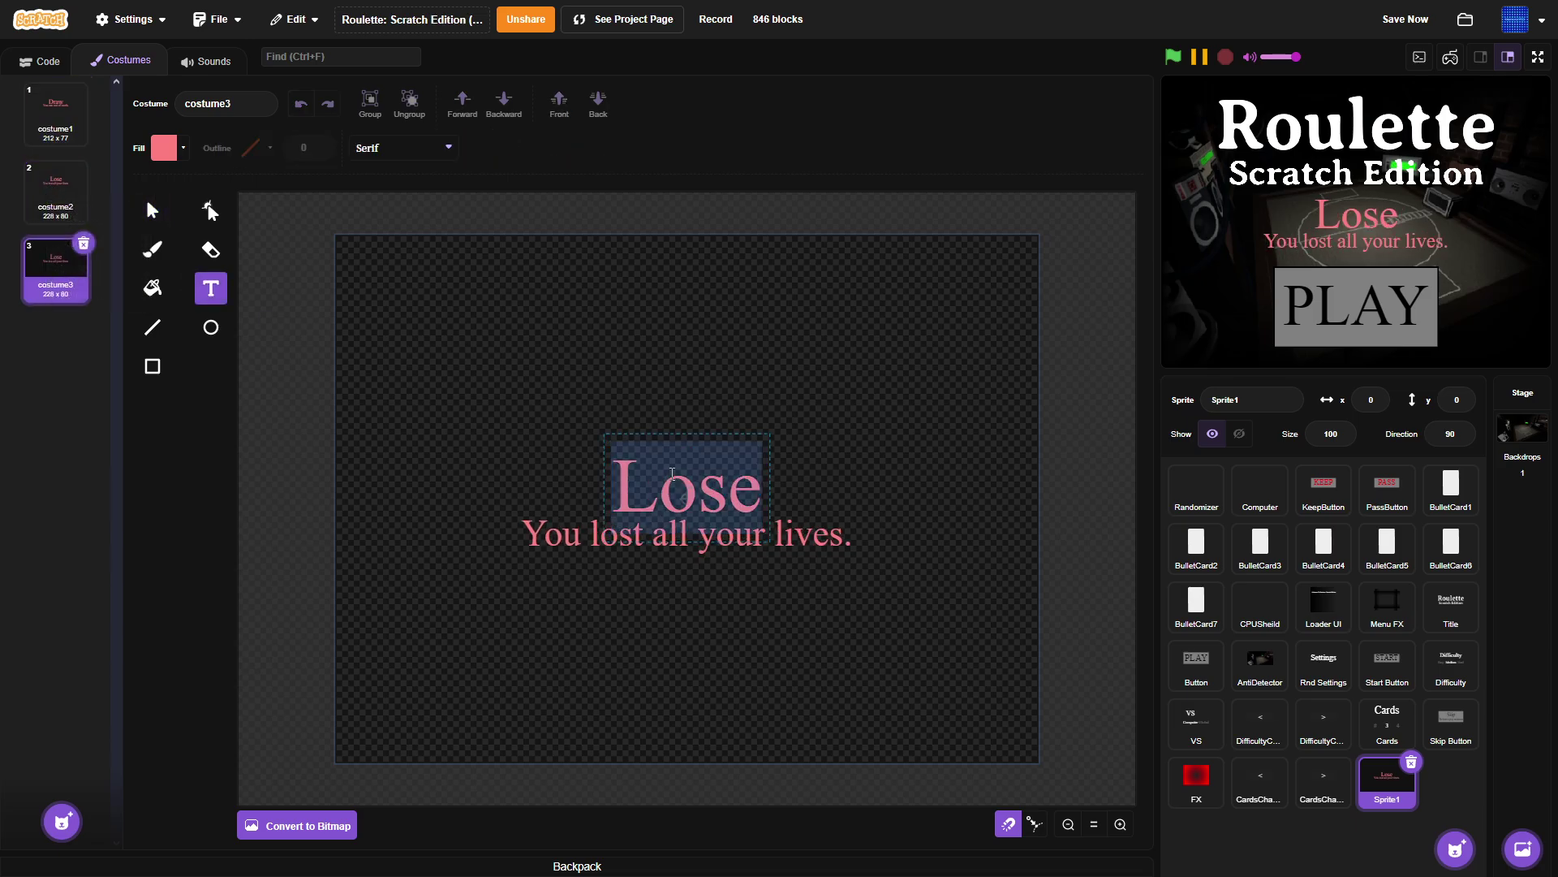
text(Win)
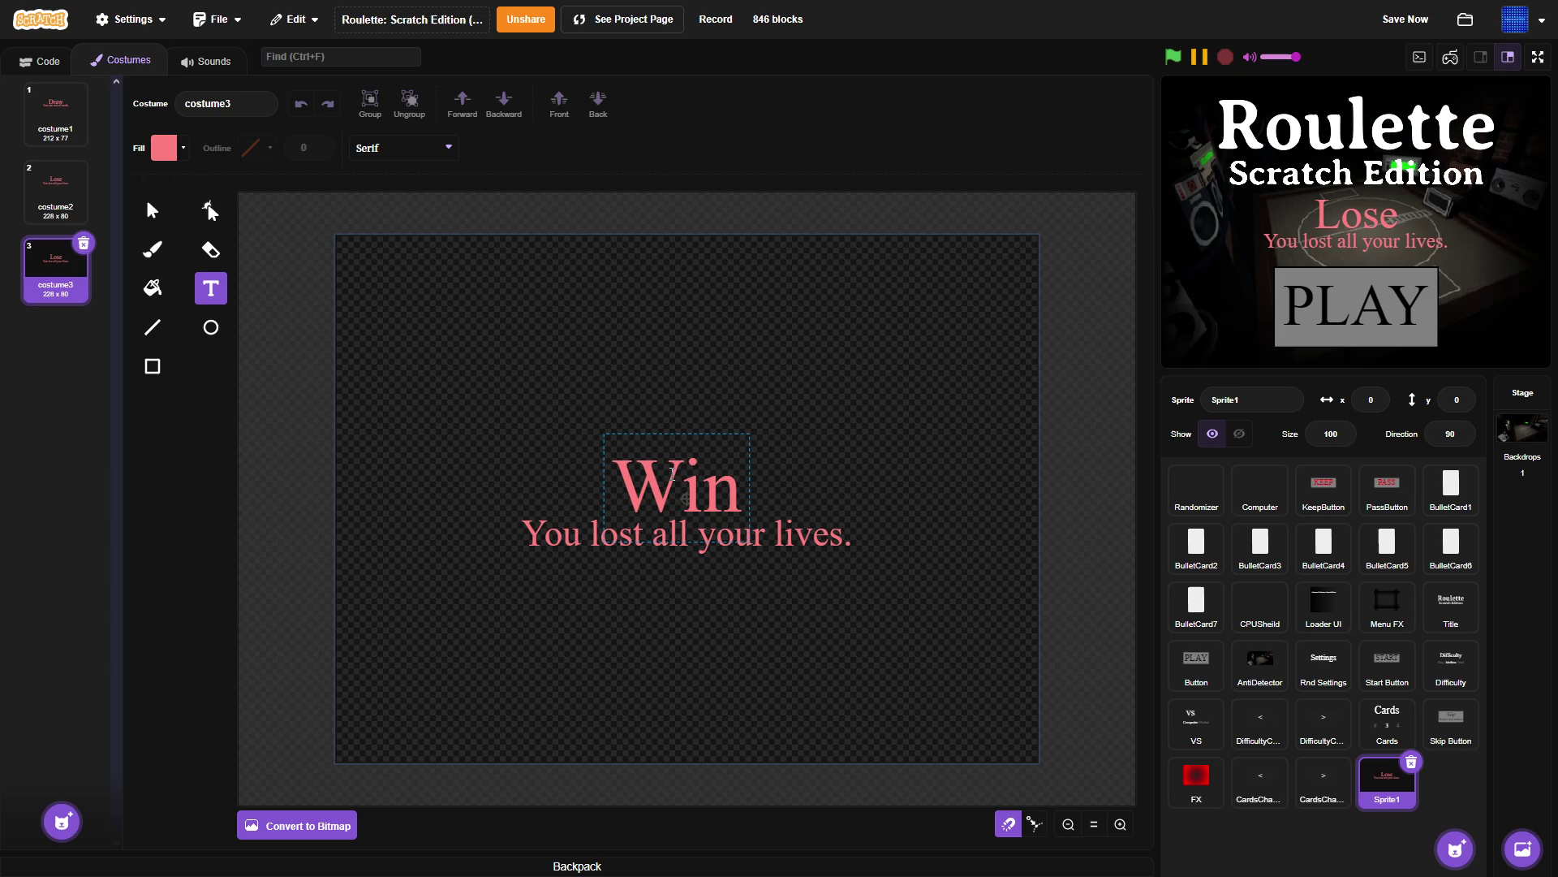
Replace the line beneath the Win heading with "Your opponent ran out of lives".
click(580, 544)
key(ctrl+a)
text(Youy)
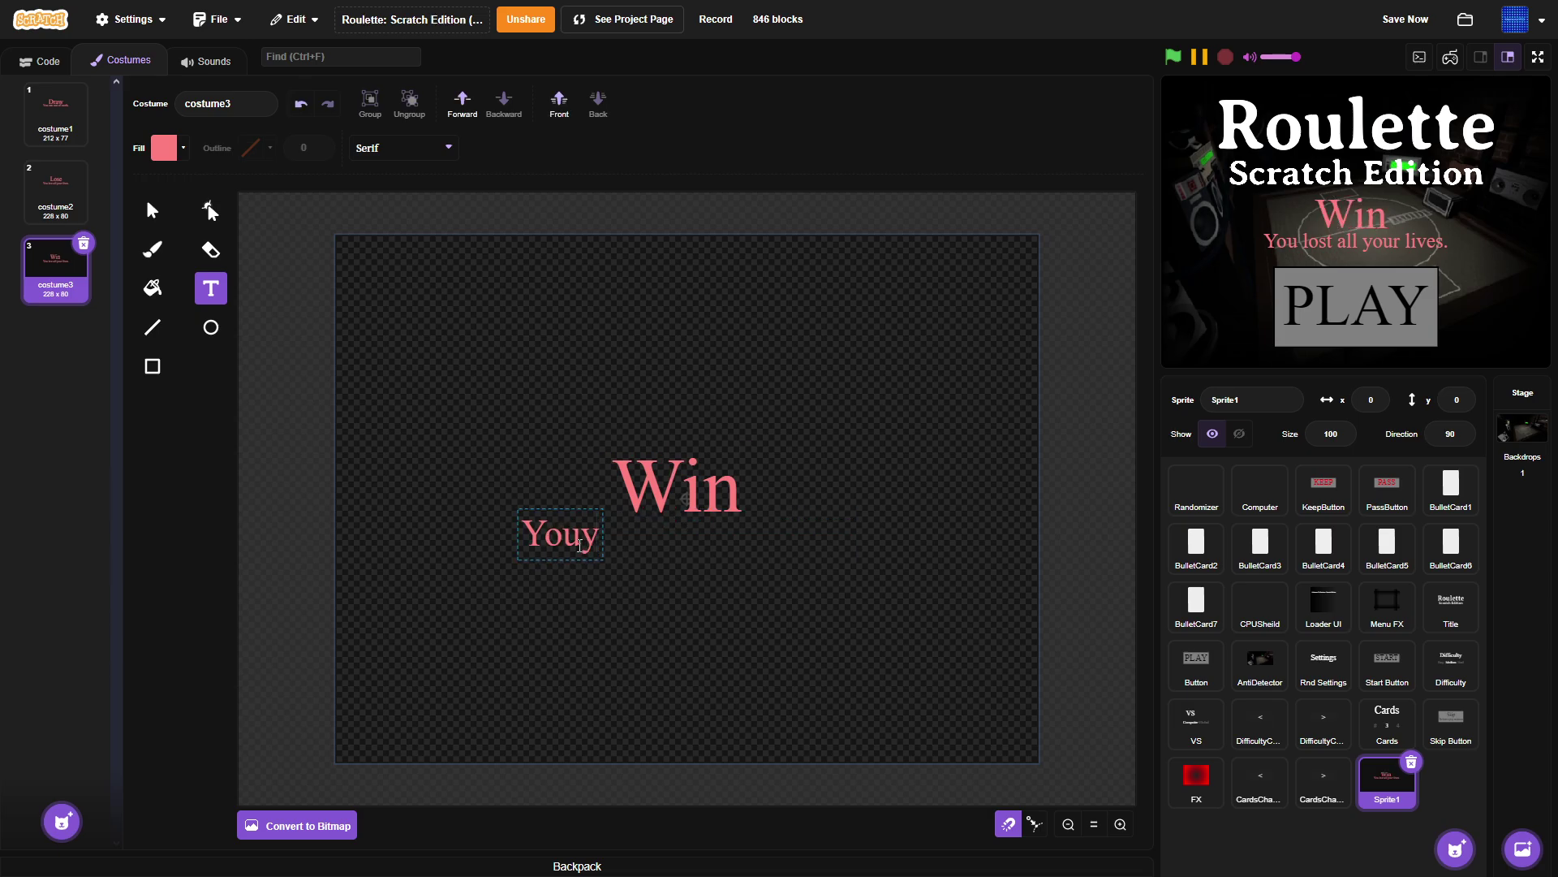
key(BackSpace)
text(bet the op)
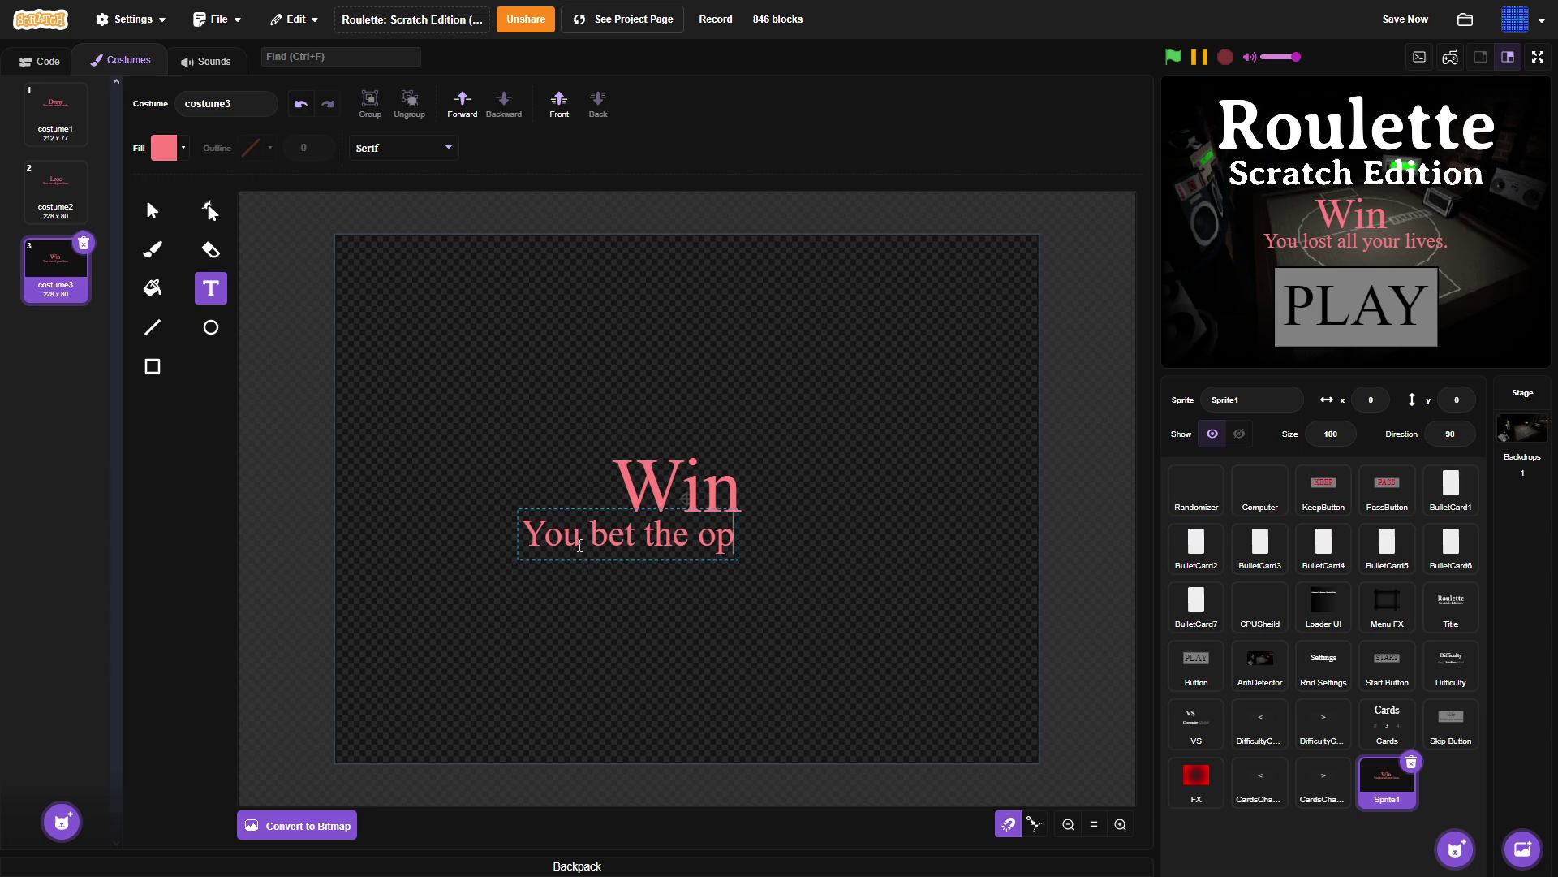
key(BackSpace)
key(BackSpace)
key(BackSpace)
key(BackSpace)
key(BackSpace)
key(BackSpace)
key(BackSpace)
key(BackSpace)
key(BackSpace)
key(BackSpace)
key(BackSpace)
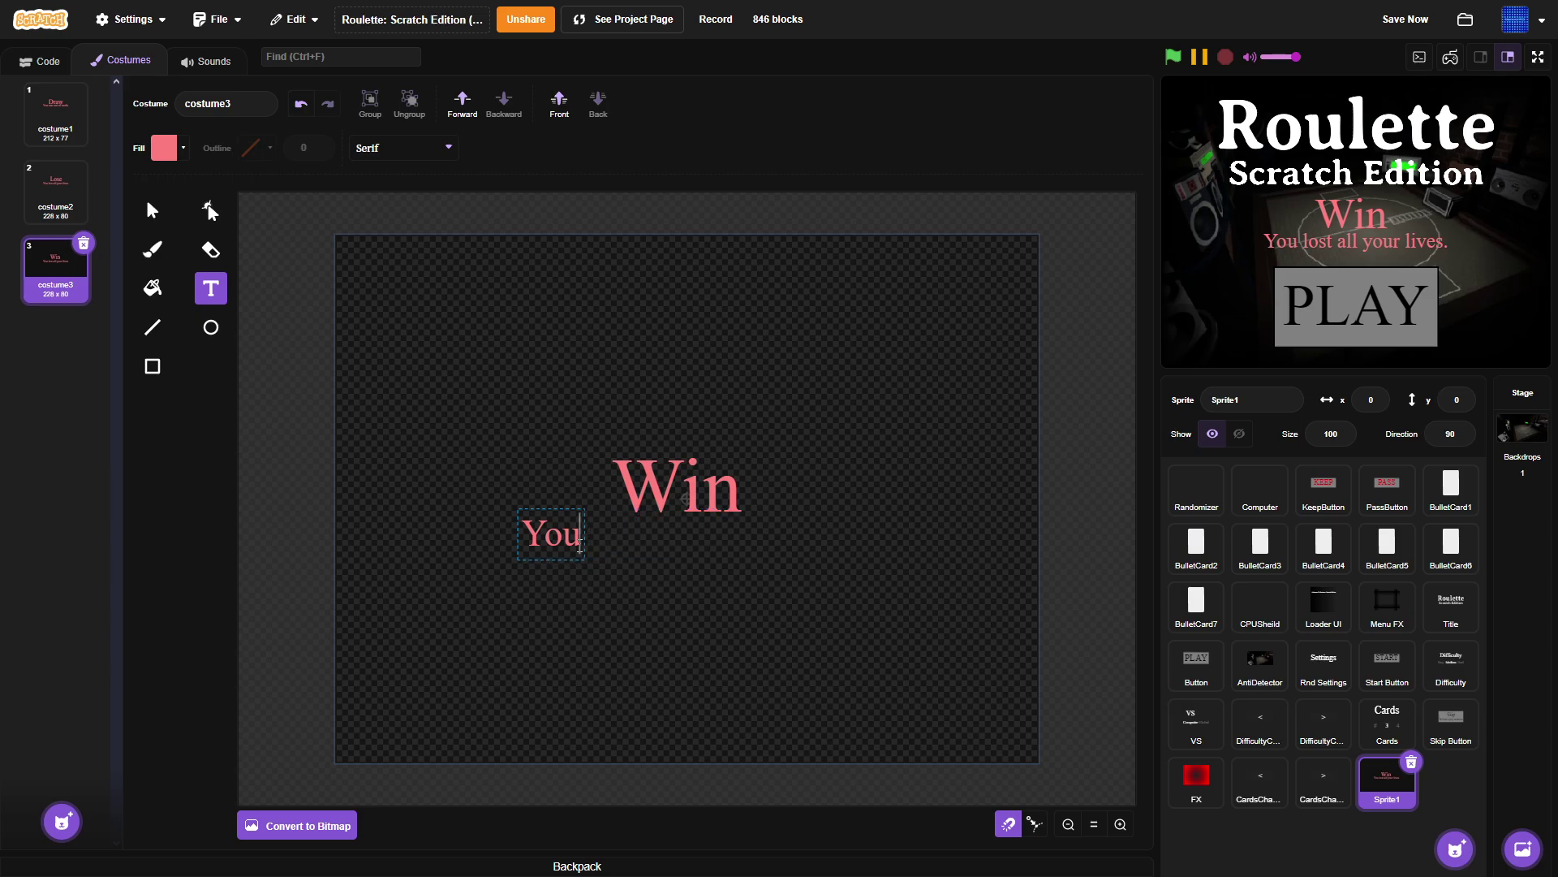
key(BackSpace)
key(BackSpace)
key(BackSpace)
text(Your oppe)
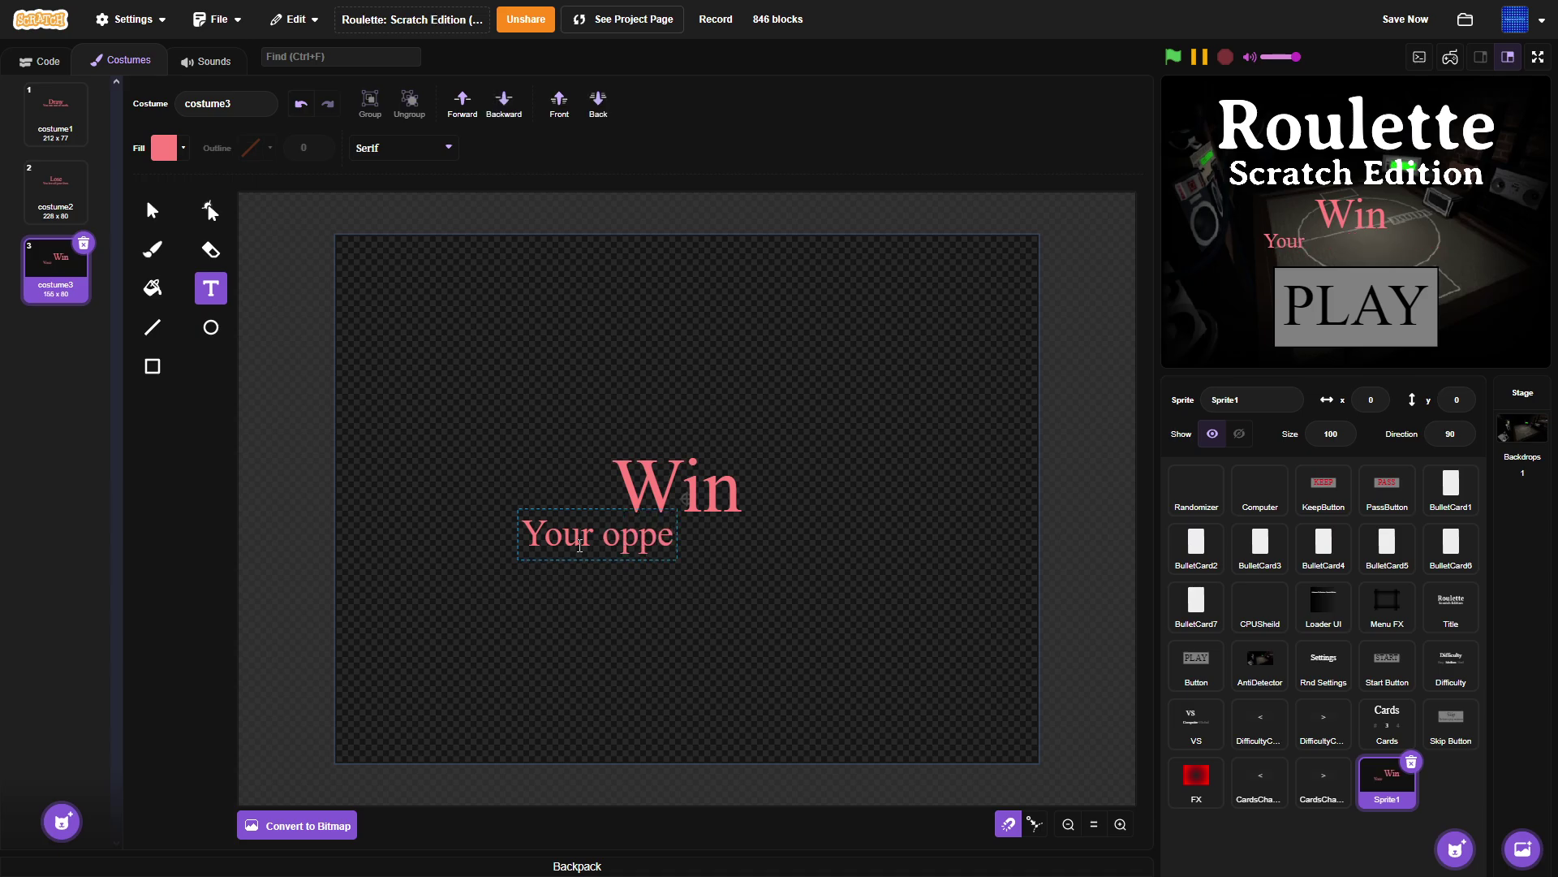
key(BackSpace)
text(onent ran out ofd)
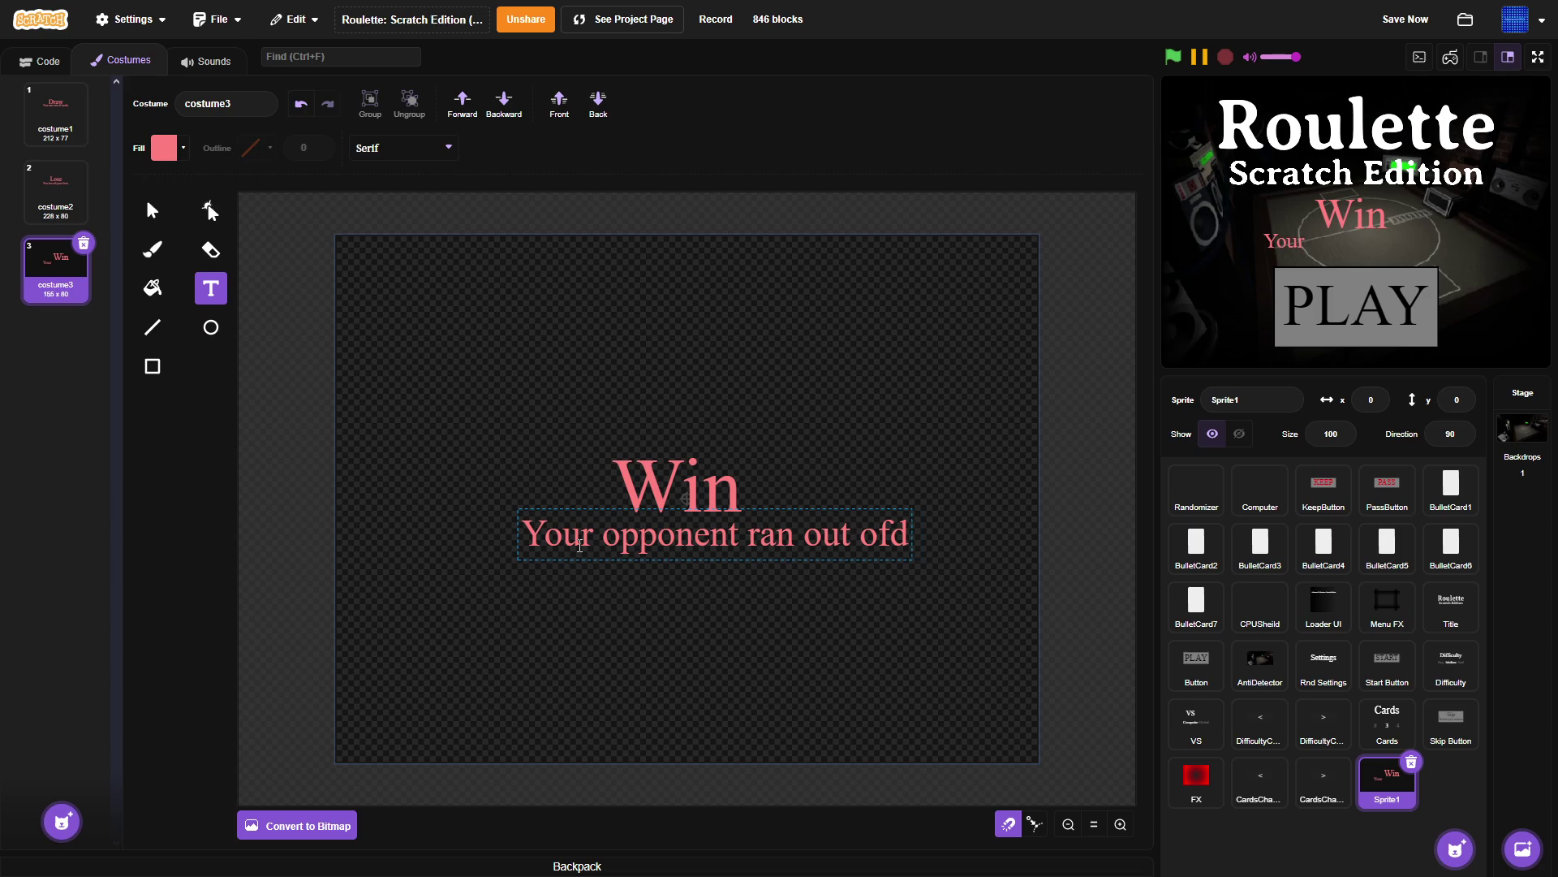
key(BackSpace)
text(lives)
double_click(635, 539)
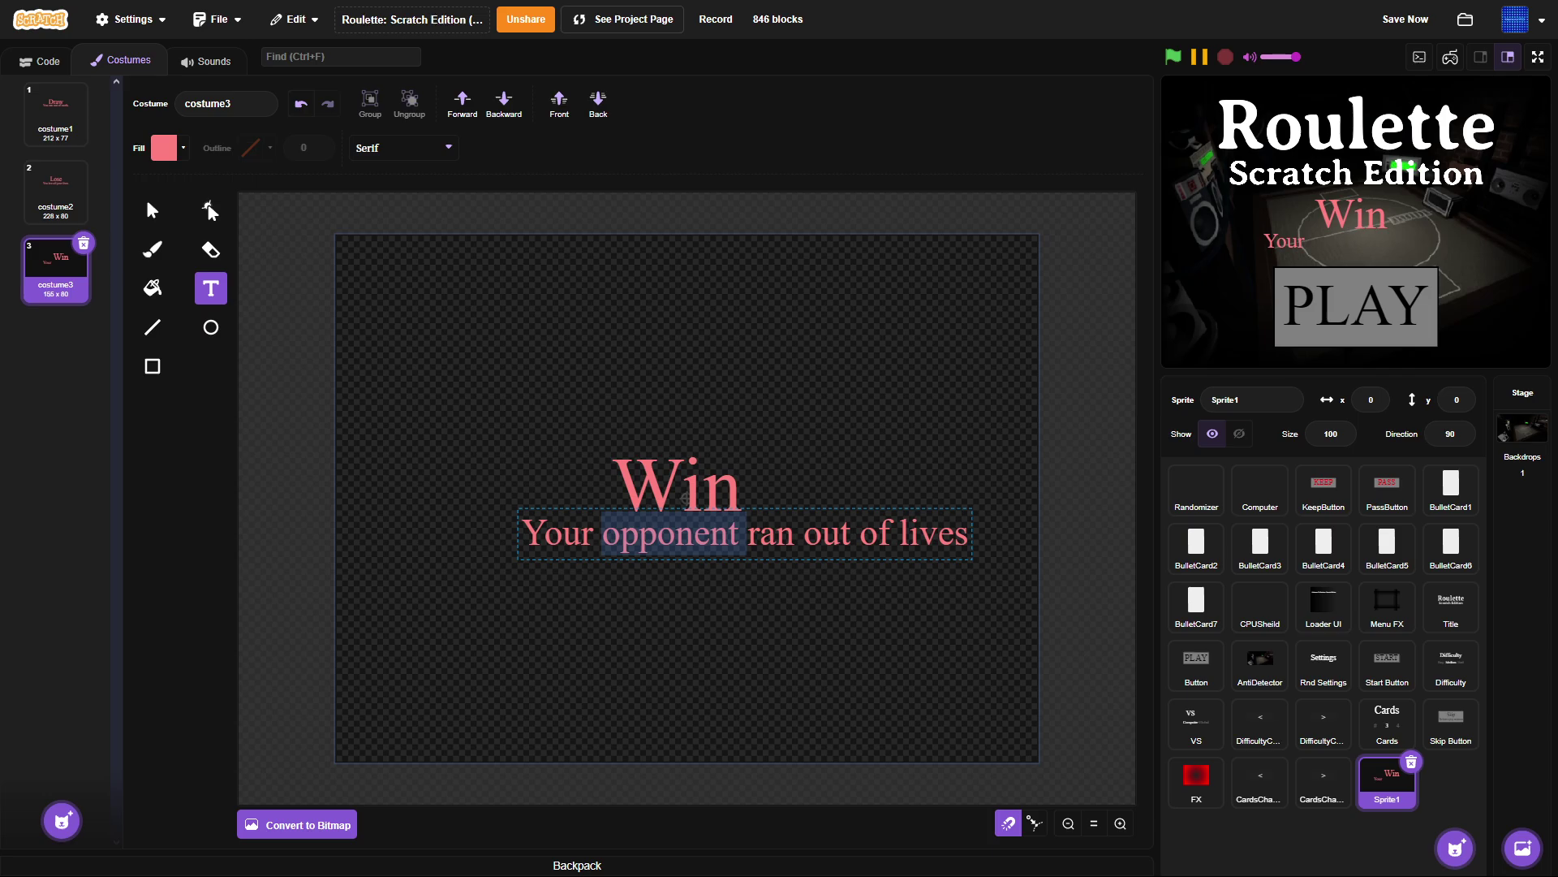
key(Escape)
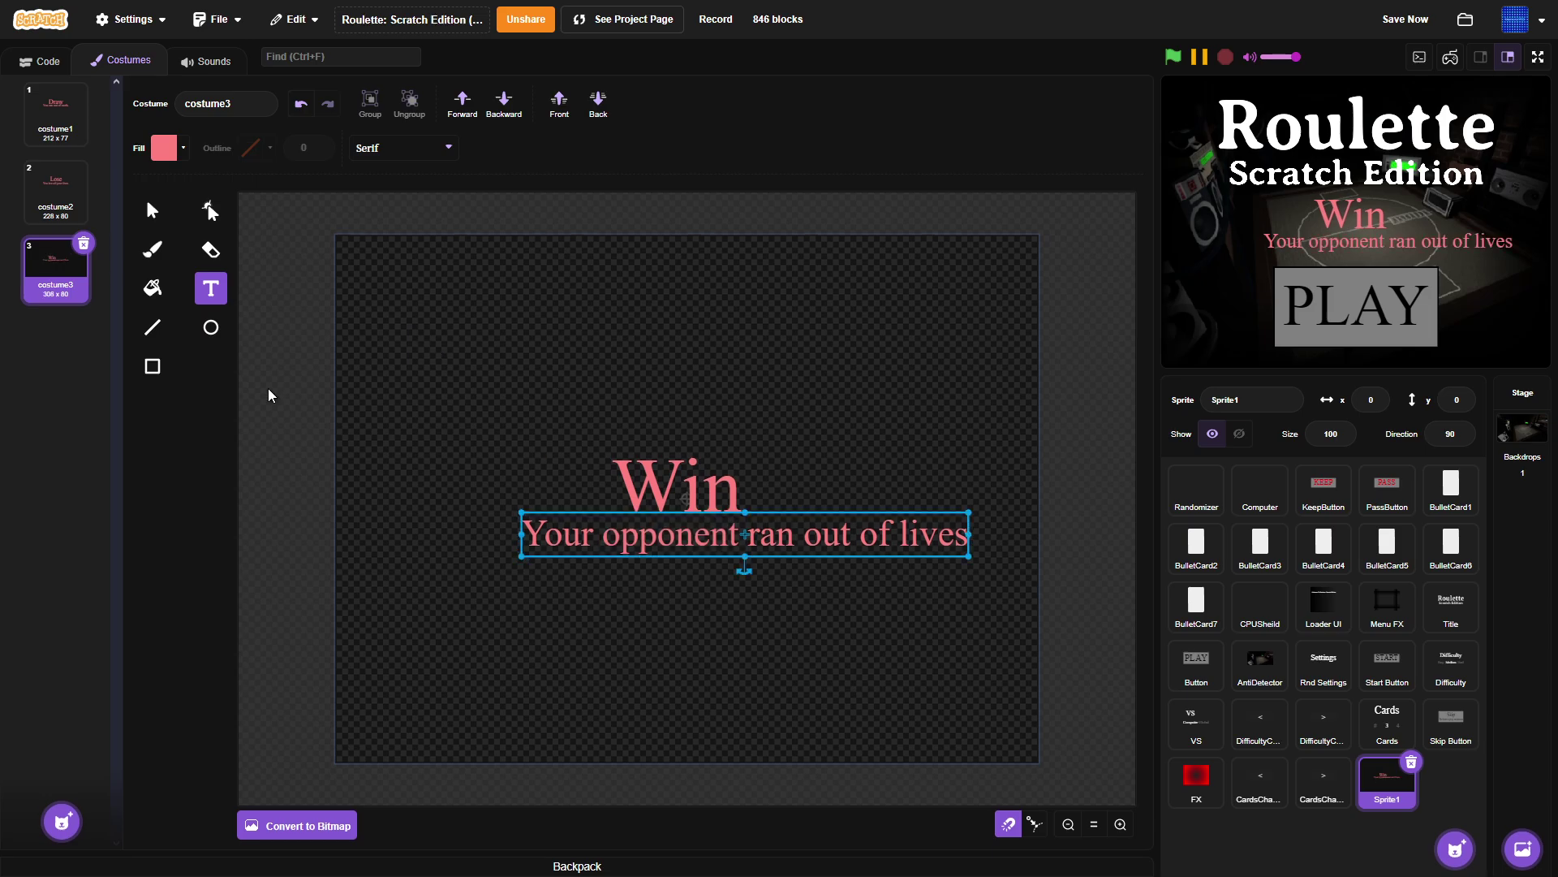
Align the Win heading just above the centre of its subtitle and centre both texts on the canvas.
drag(682, 537, 607, 562)
click(653, 505)
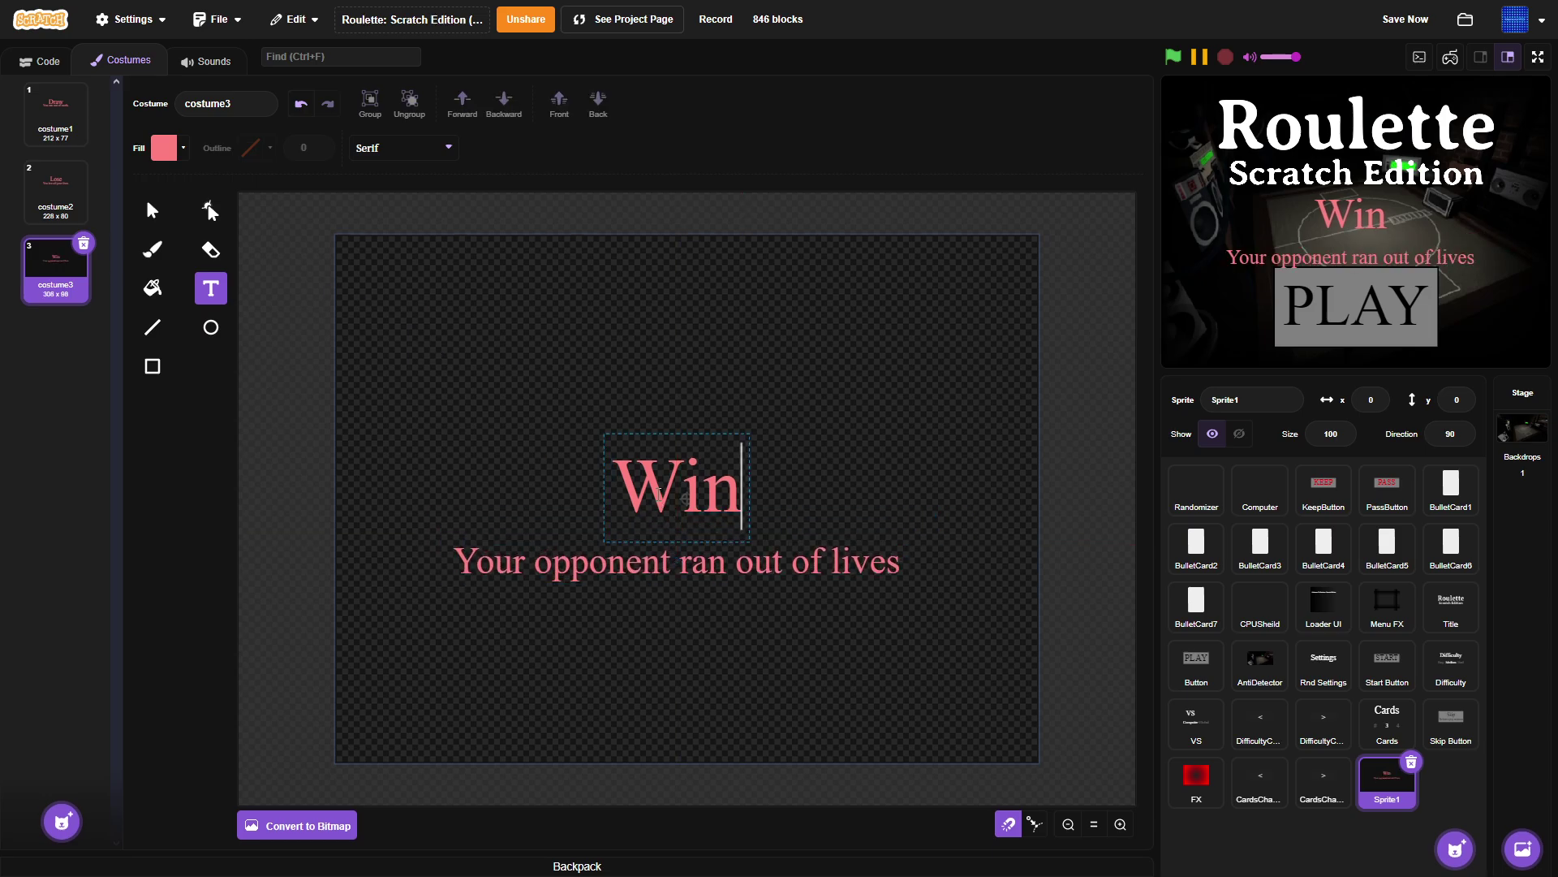
double_click(653, 505)
key(Escape)
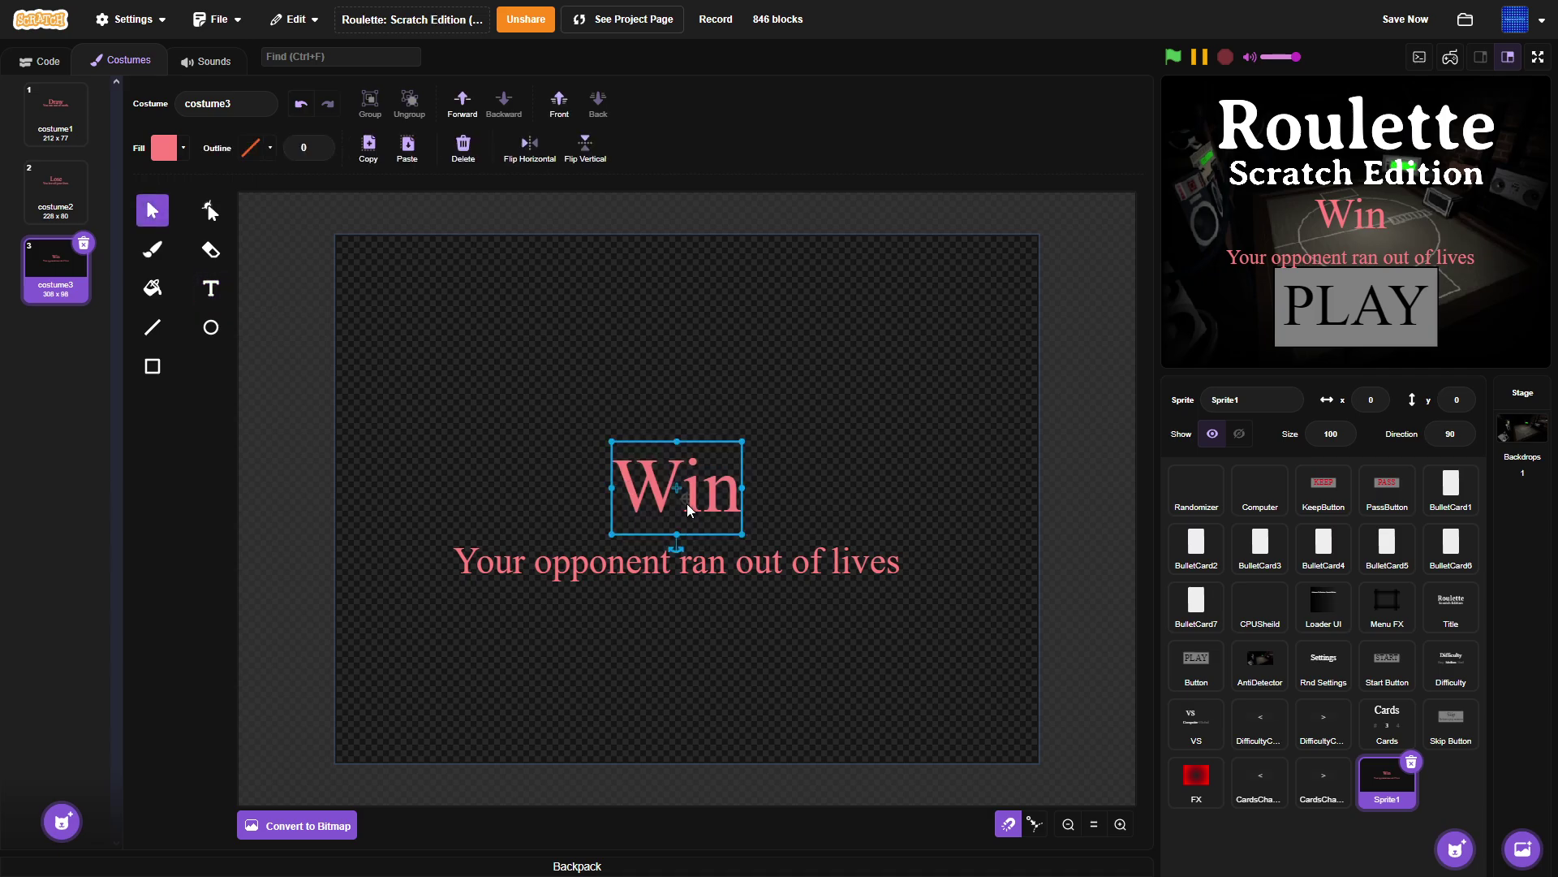
mouse_move(686, 509)
mouse_down()
mouse_move(687, 529)
mouse_move(680, 498)
mouse_up()
click(702, 562)
click(684, 497)
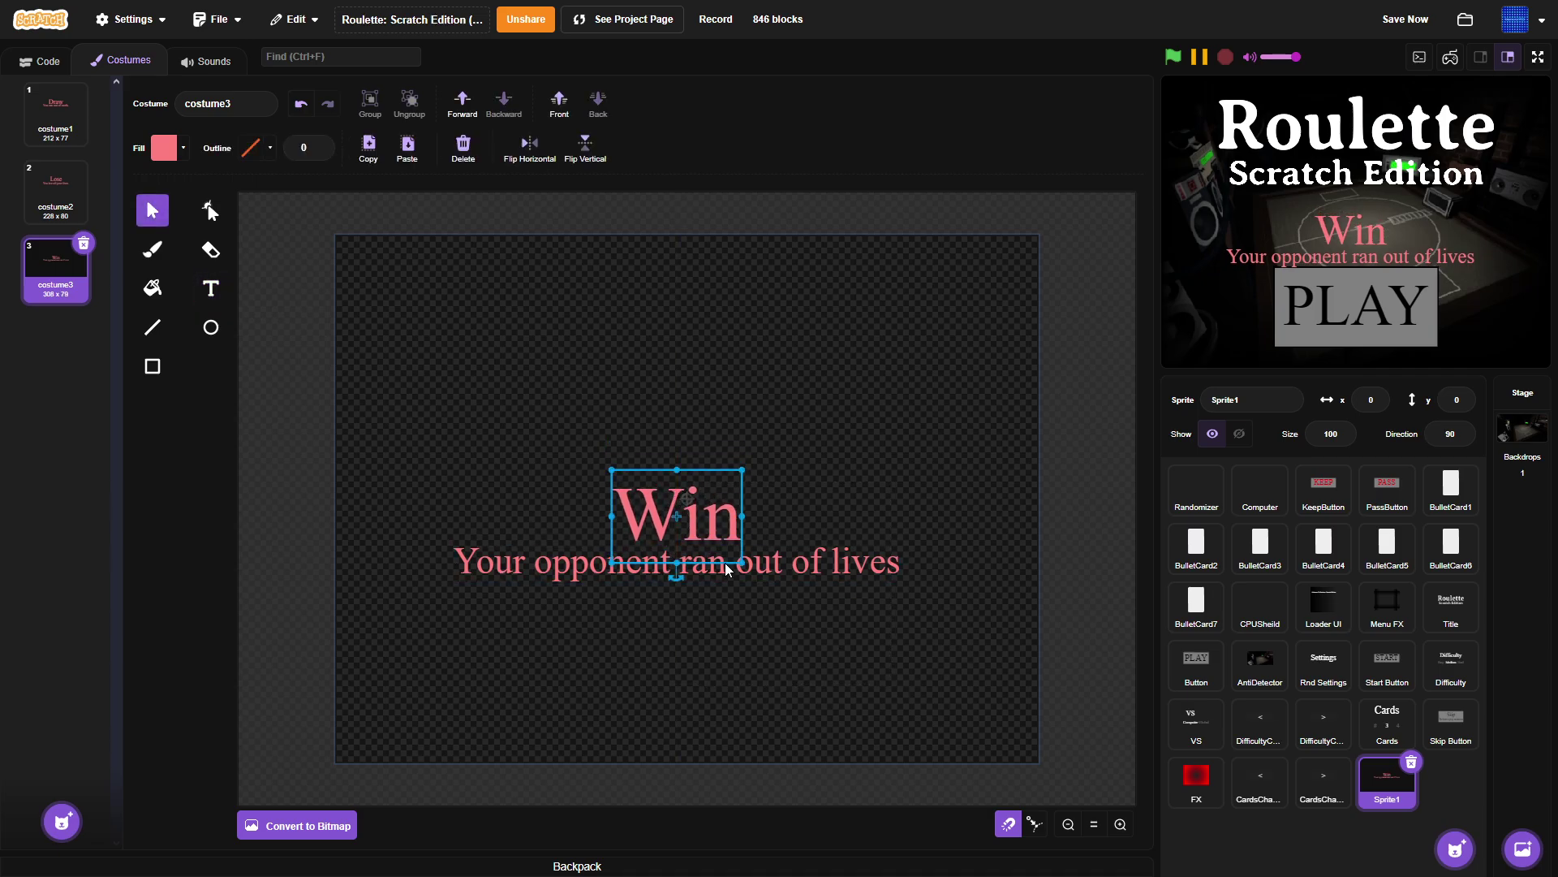
drag(577, 498, 689, 502)
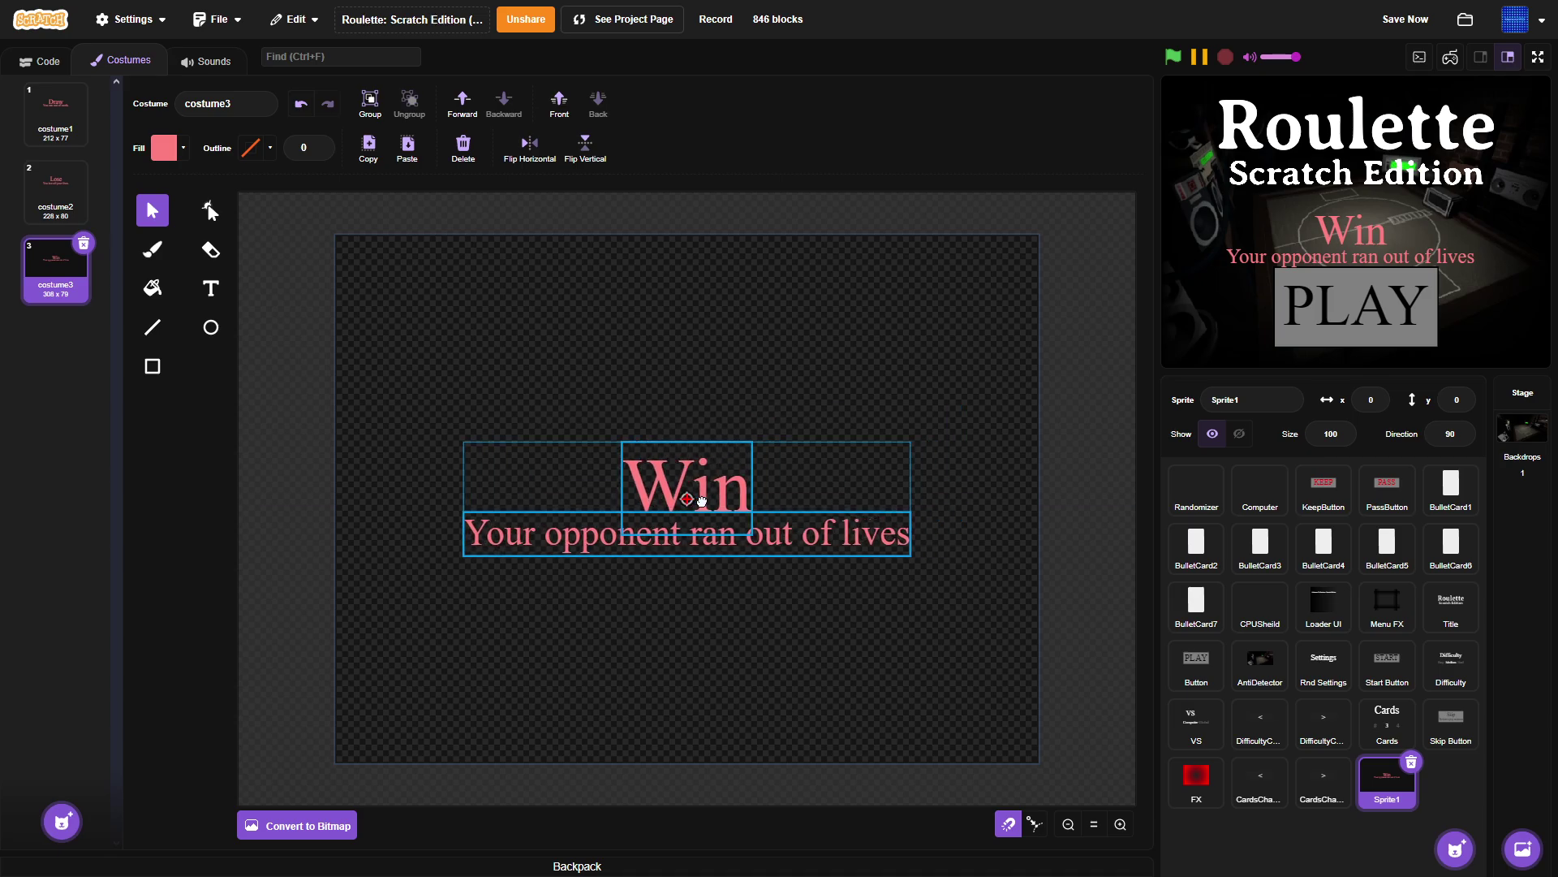
click(52, 195)
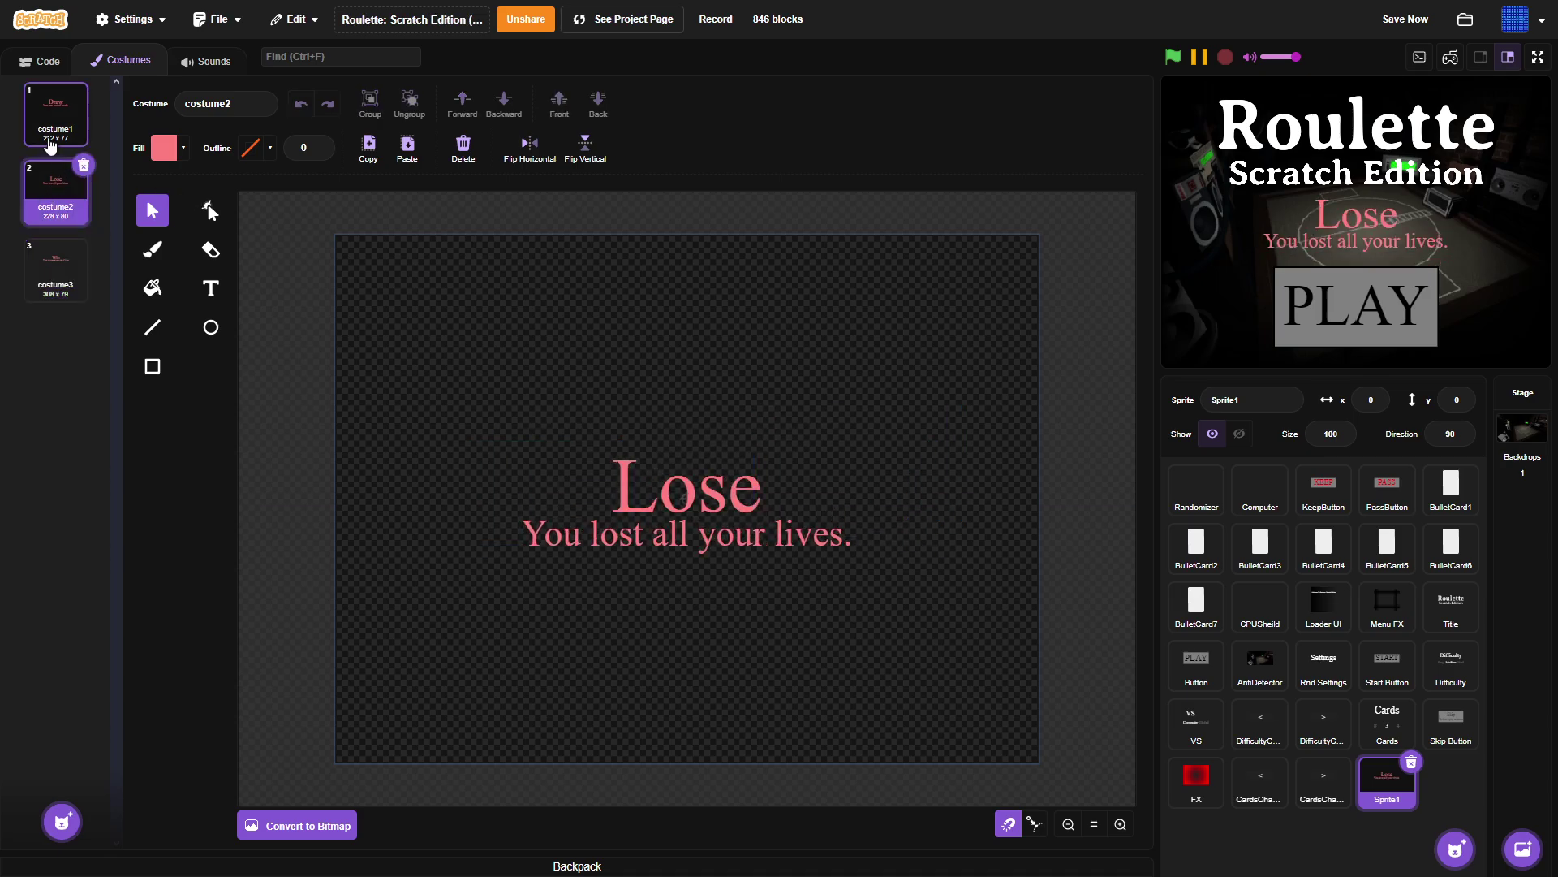
click(55, 113)
click(48, 297)
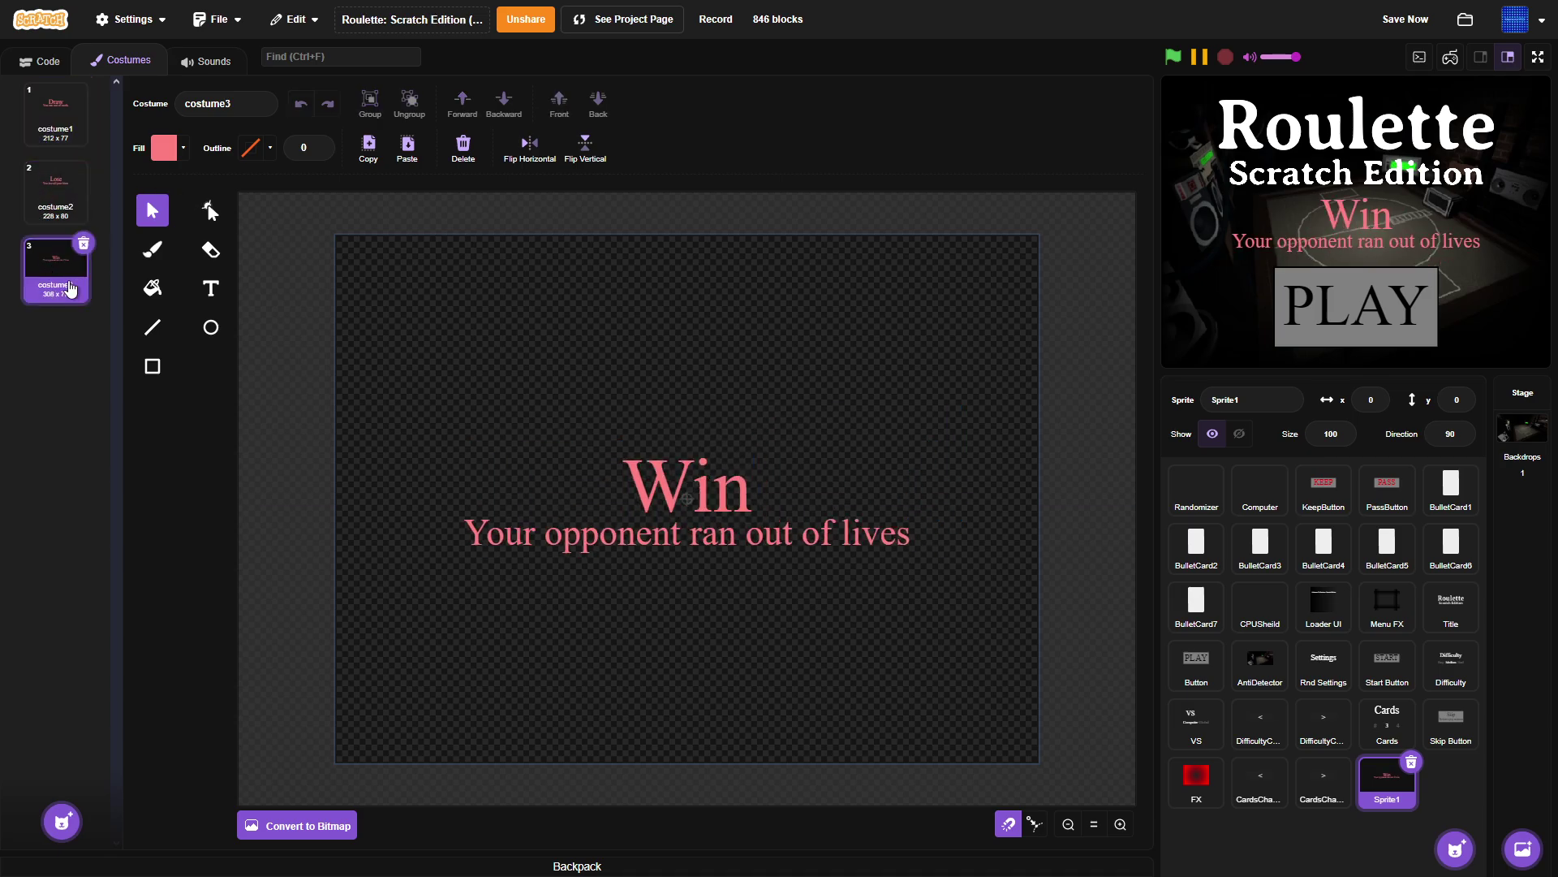
Draw a rectangle covering the whole canvas in the Win costume and centre it on the canvas.
click(152, 366)
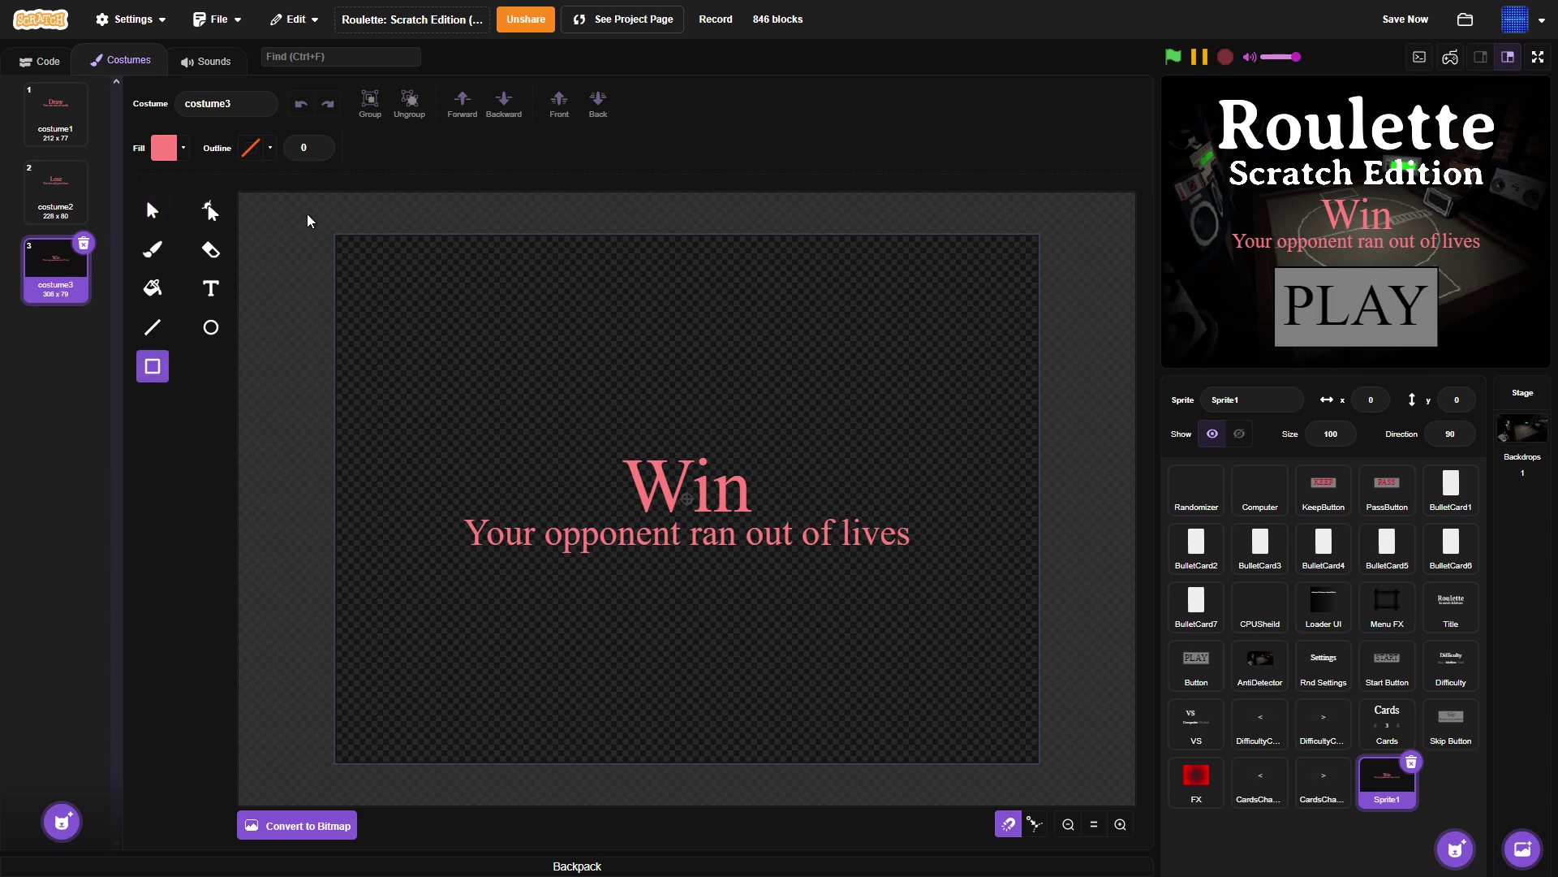
drag(306, 210, 1058, 799)
drag(824, 638, 831, 632)
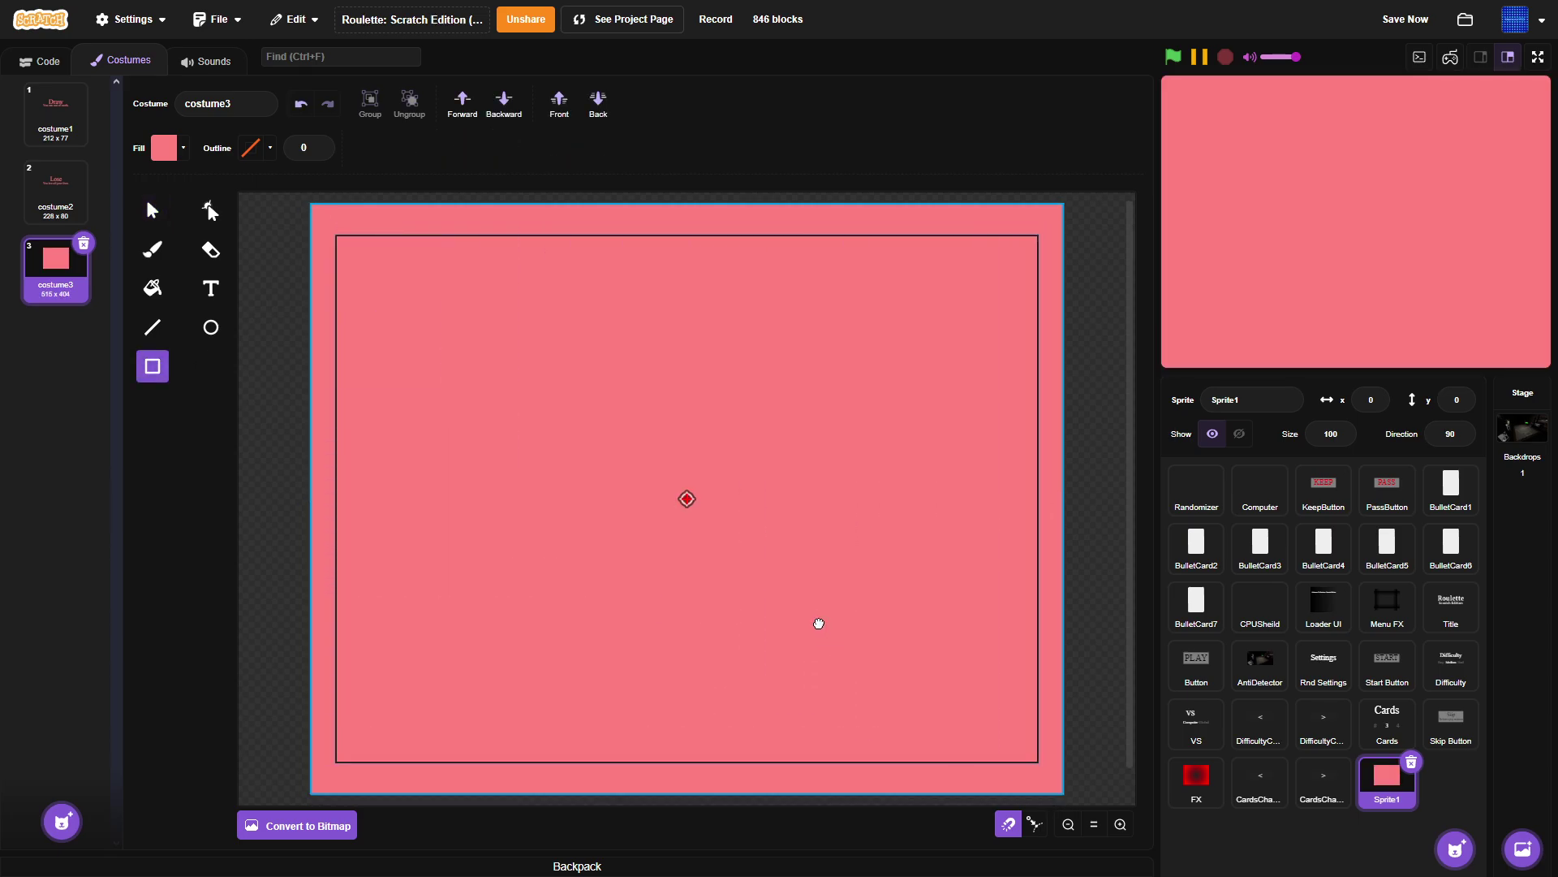
Set the rectangle's fill to black (#000000) with an opacity of 44.
click(151, 211)
click(163, 147)
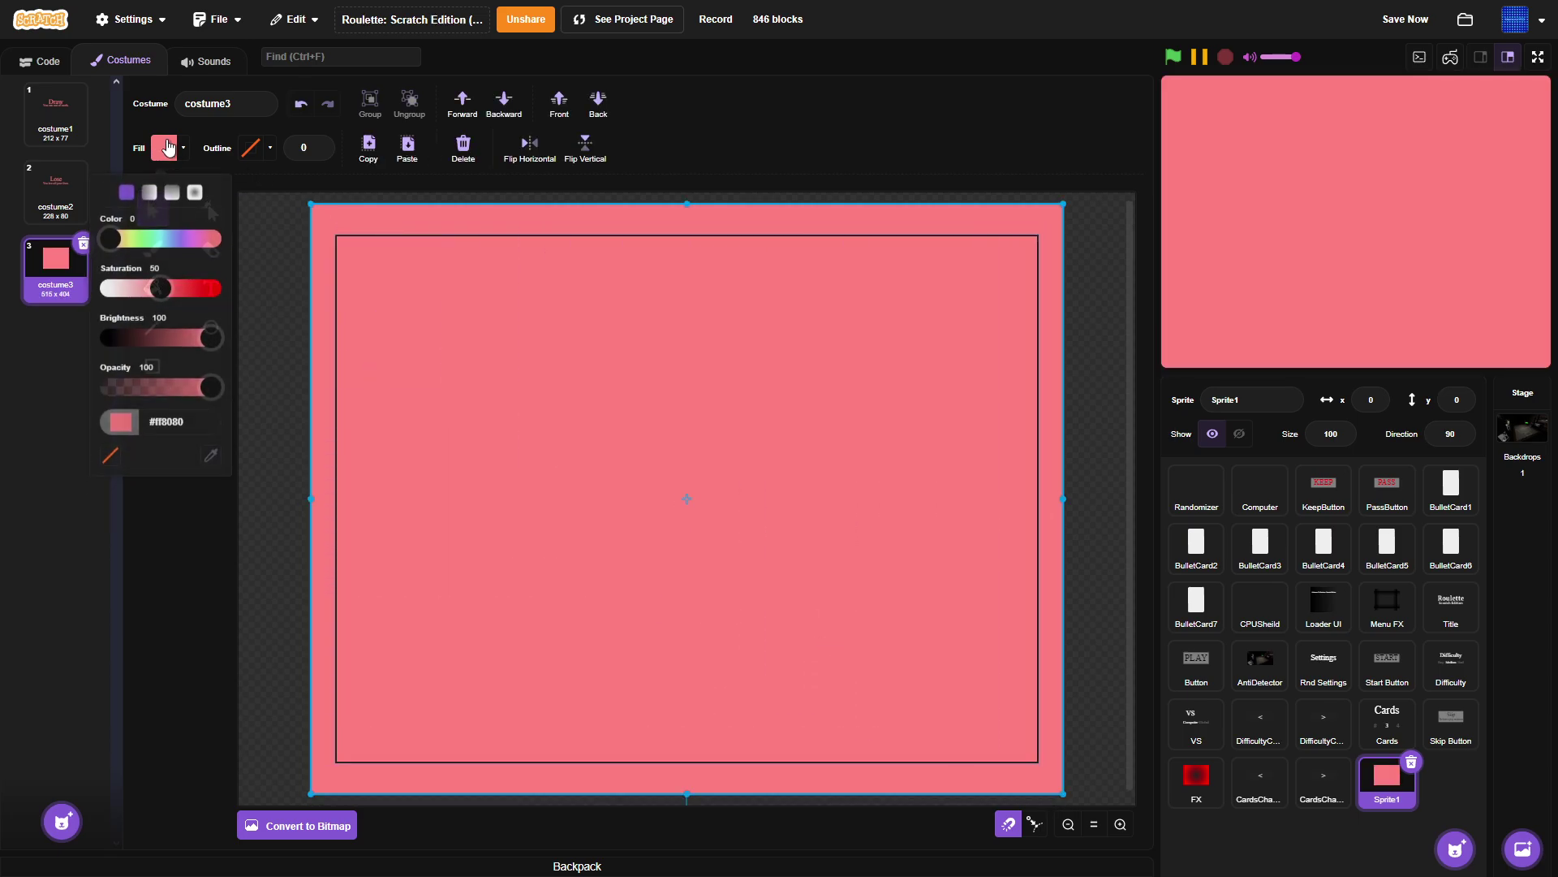
drag(208, 383, 158, 386)
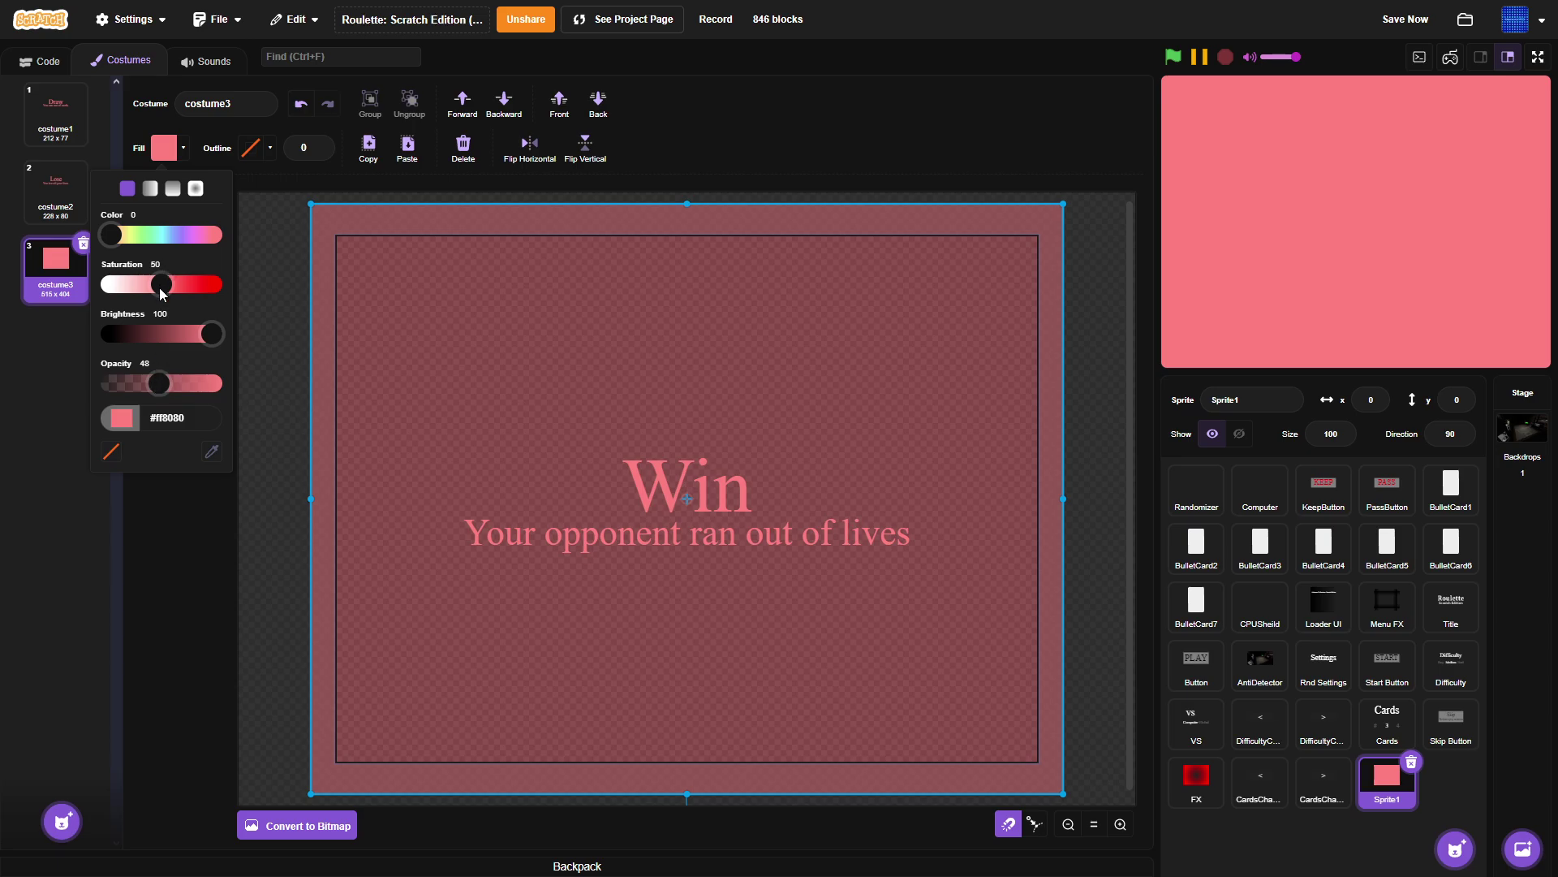
drag(205, 340, 105, 334)
drag(161, 284, 110, 286)
drag(168, 387, 158, 387)
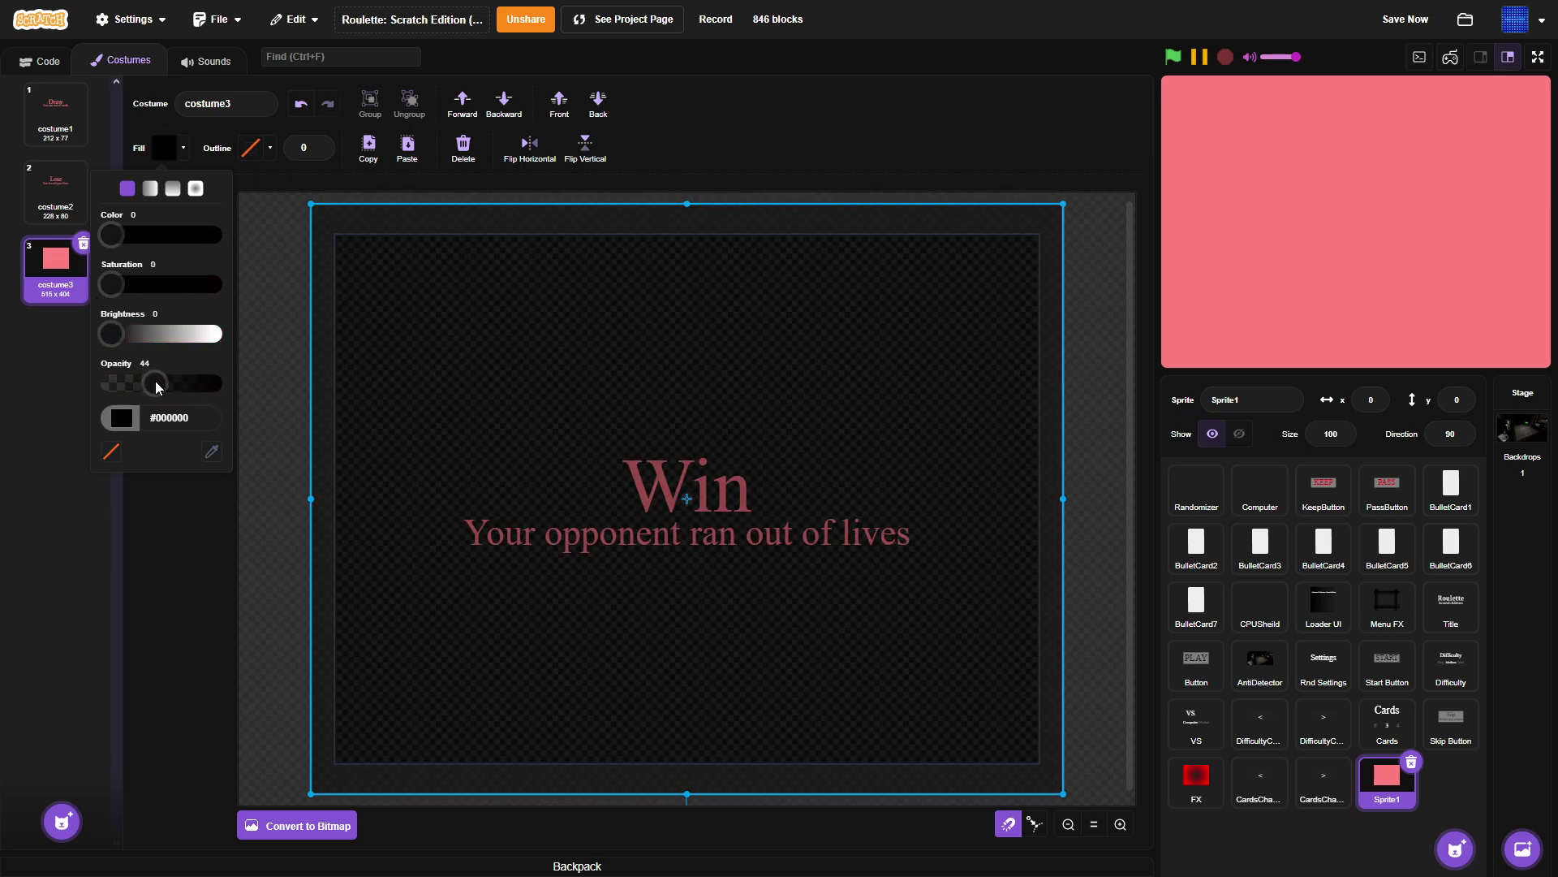
click(298, 585)
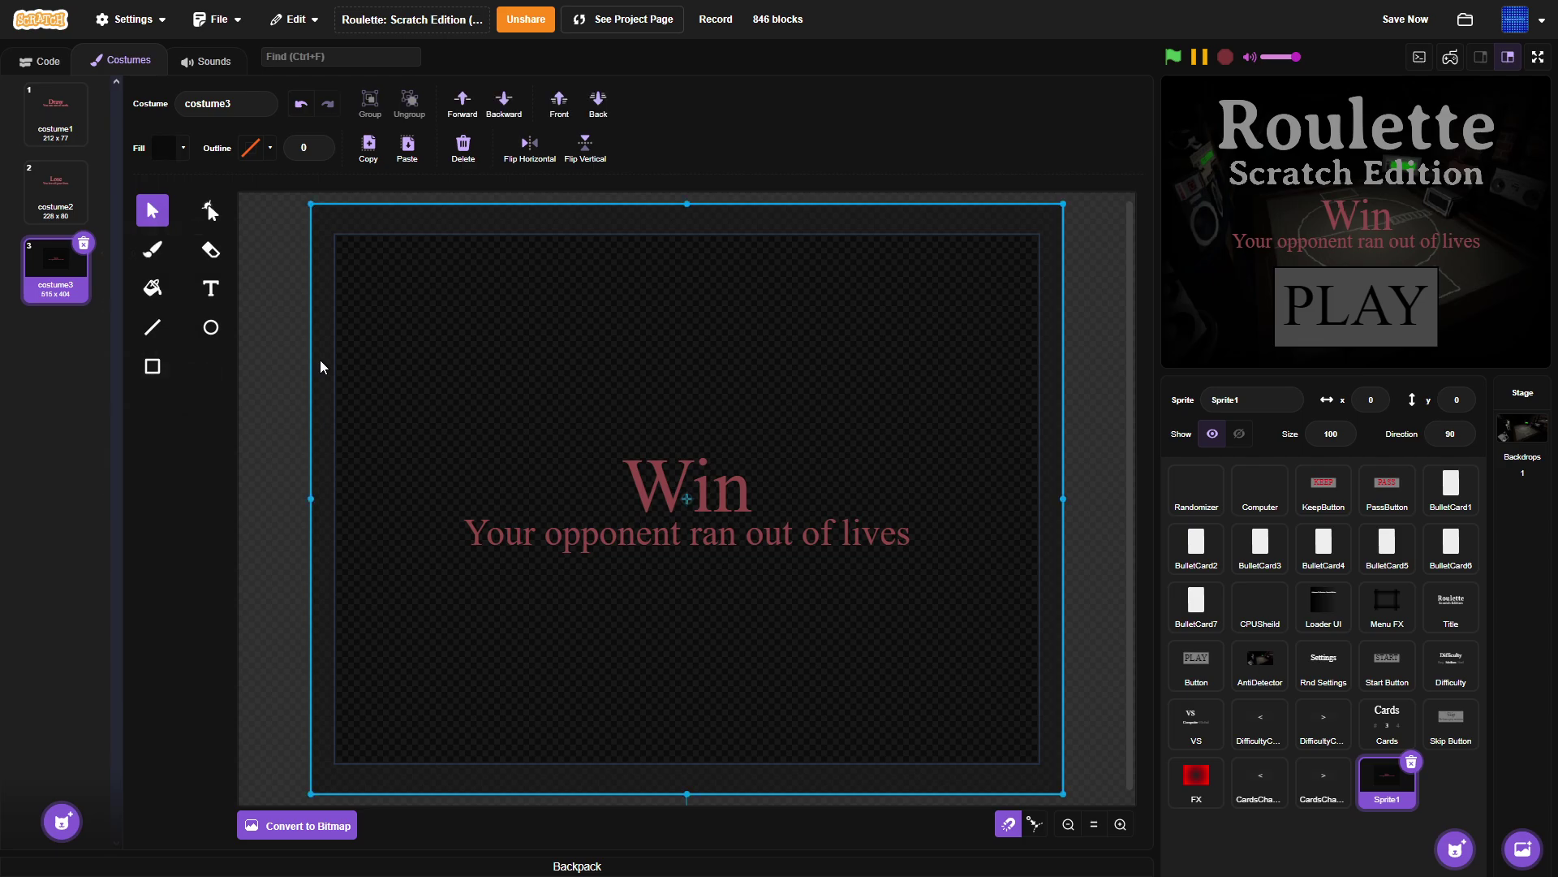
Send the dimming rectangle behind the Win text, and place copies of it behind the text in the Lose and Draw costumes.
click(590, 112)
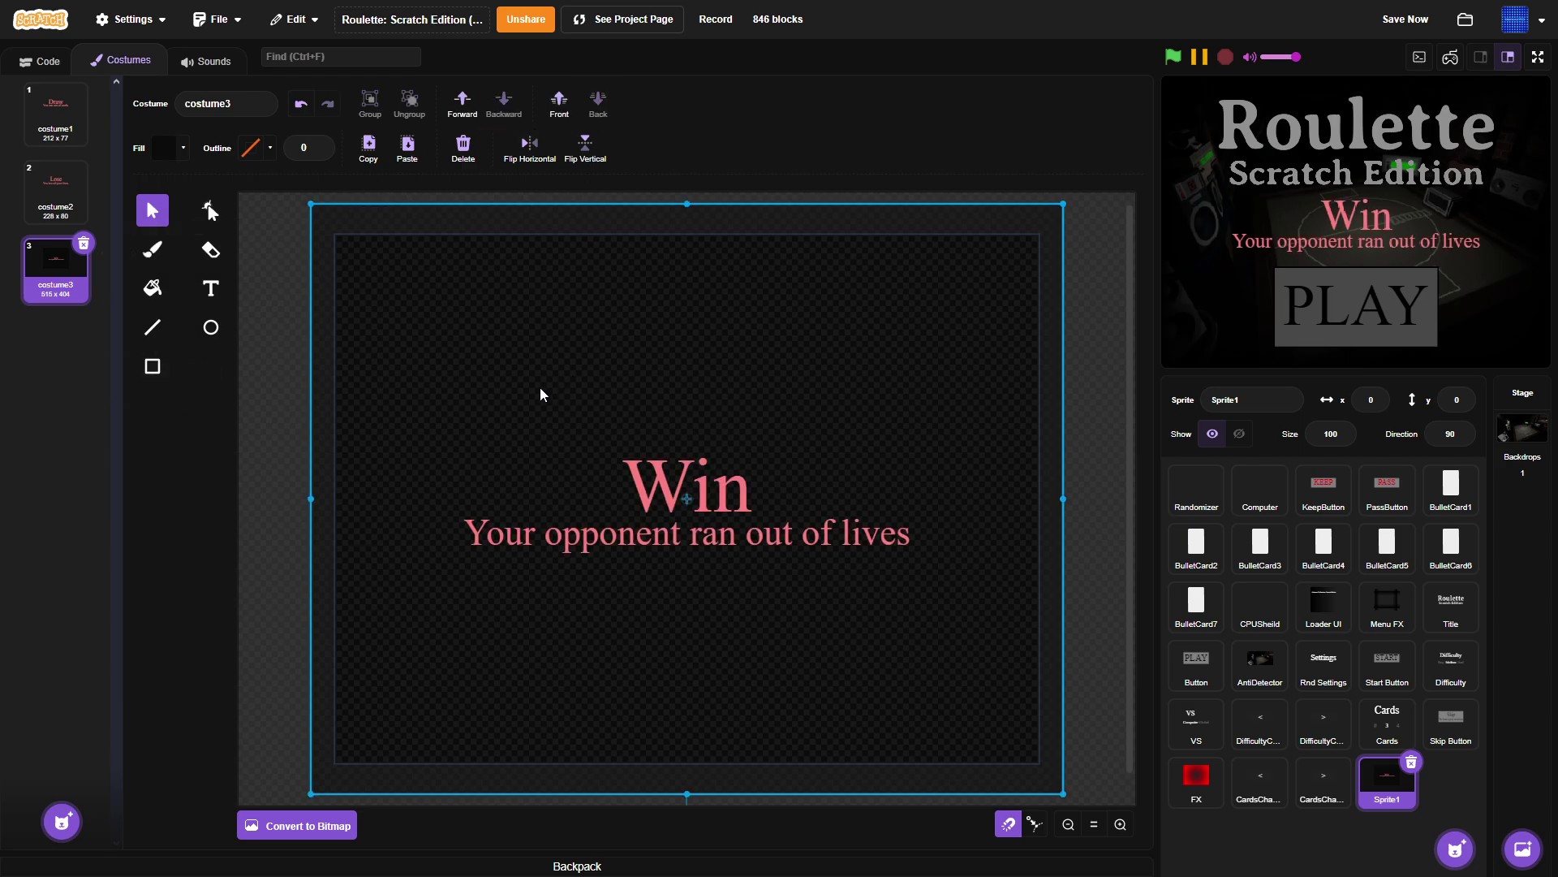
click(55, 191)
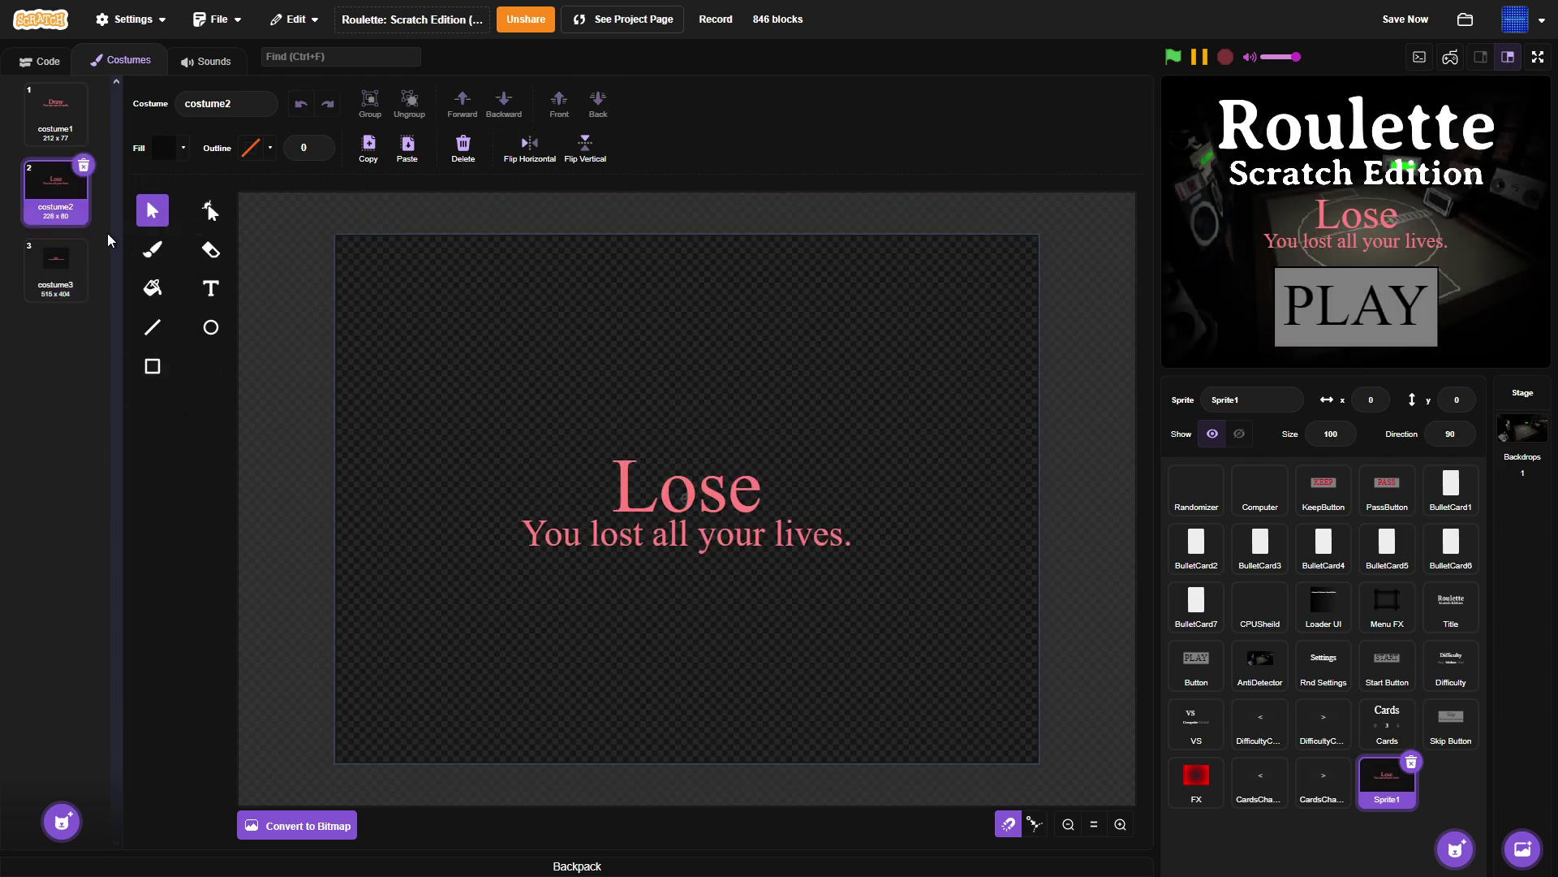
click(45, 113)
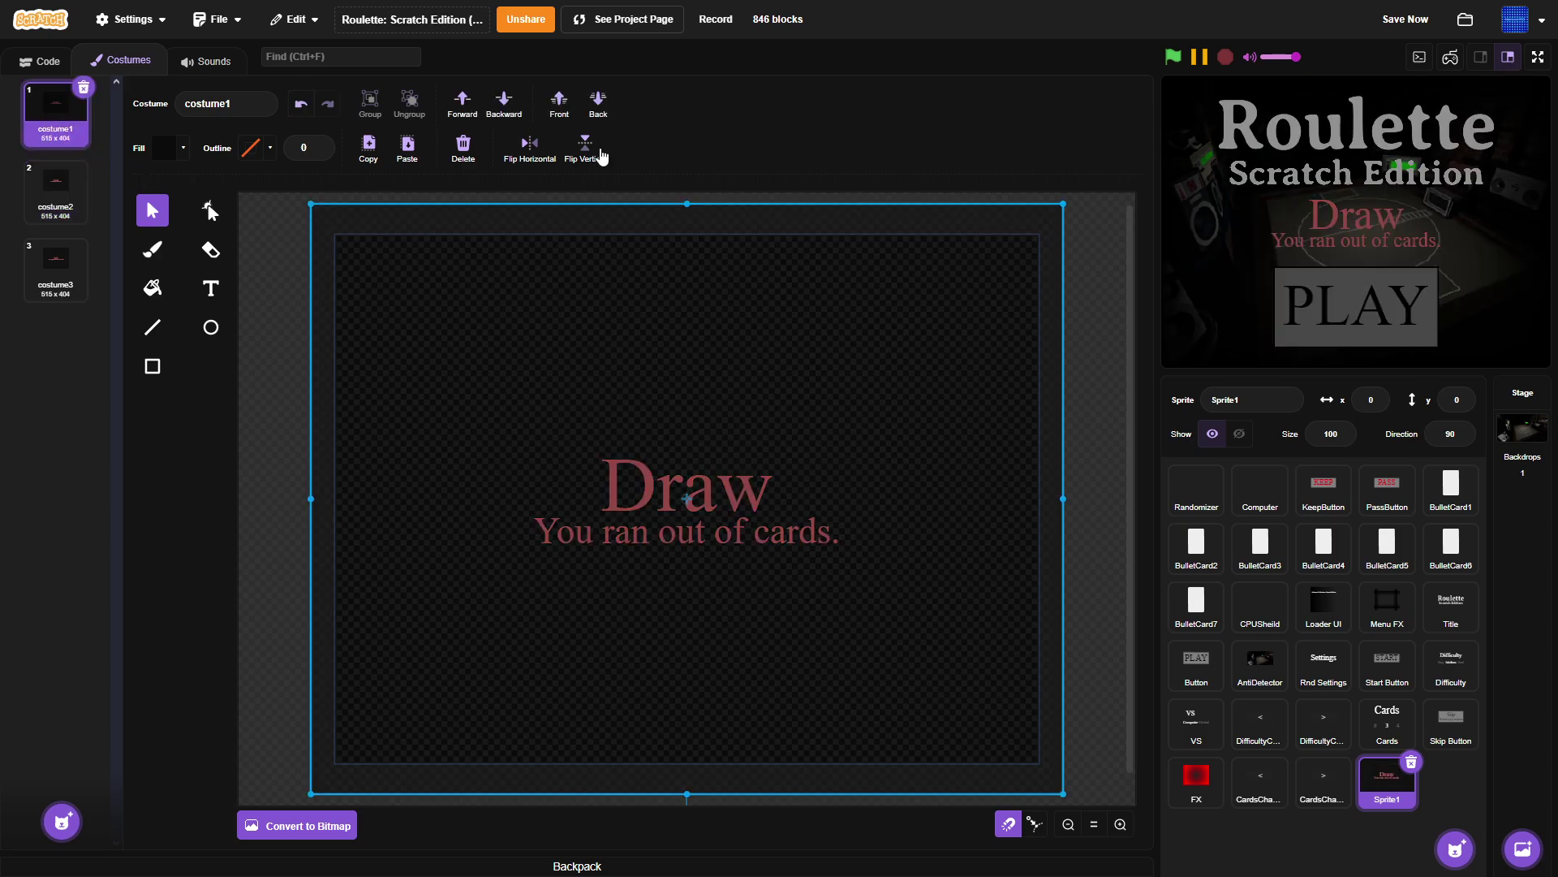
click(598, 104)
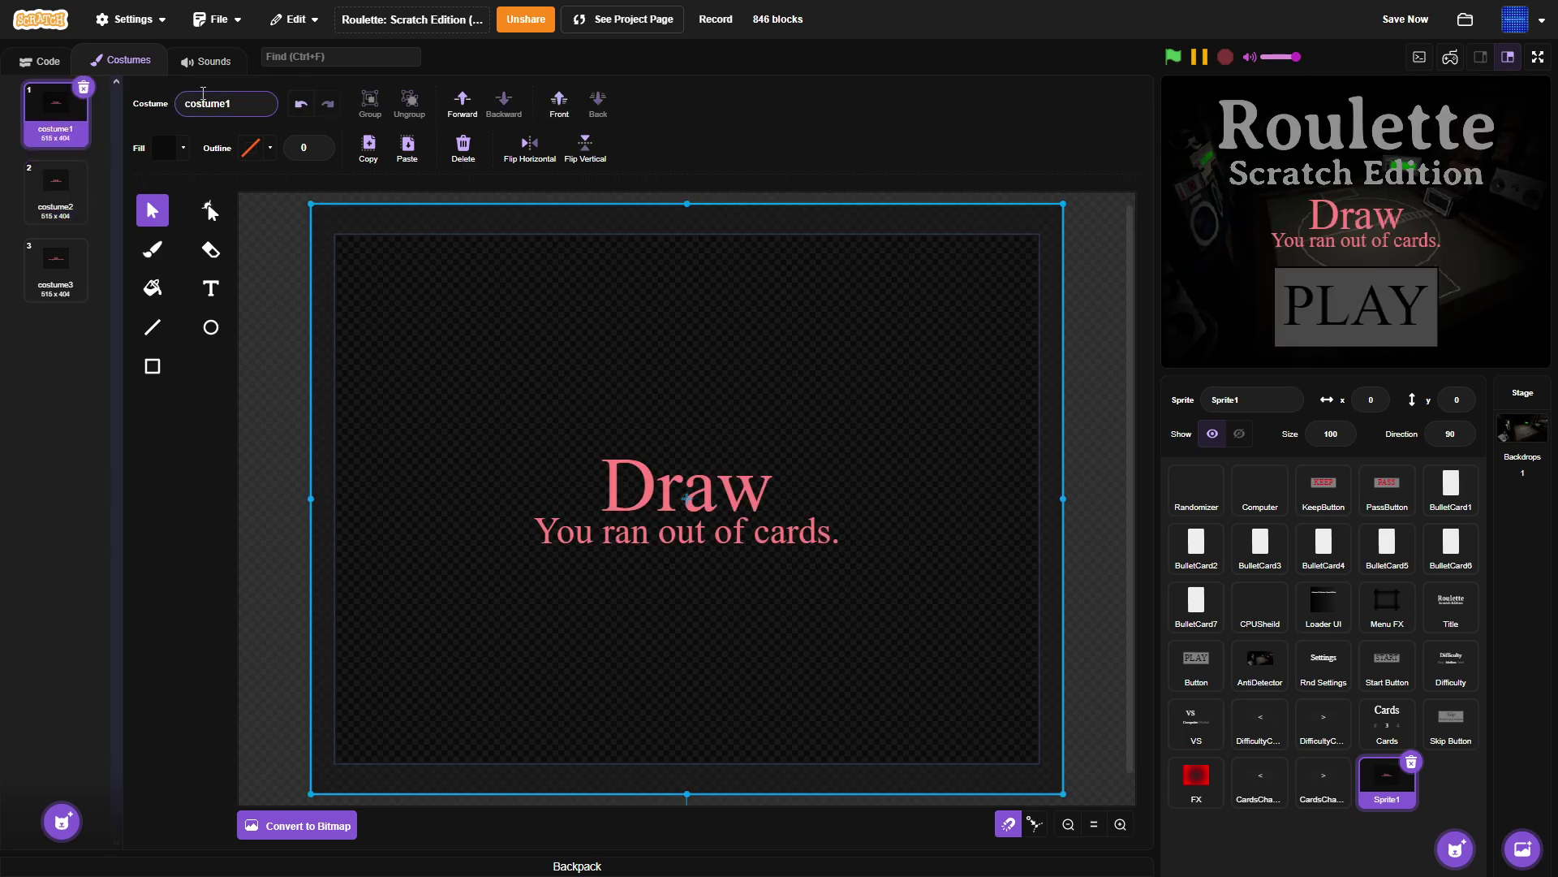
Rename the first costume as Draw and set the fill saturation of its heading and subtitle to about 59.
text(Draw)
click(263, 374)
click(665, 497)
shift+click(602, 540)
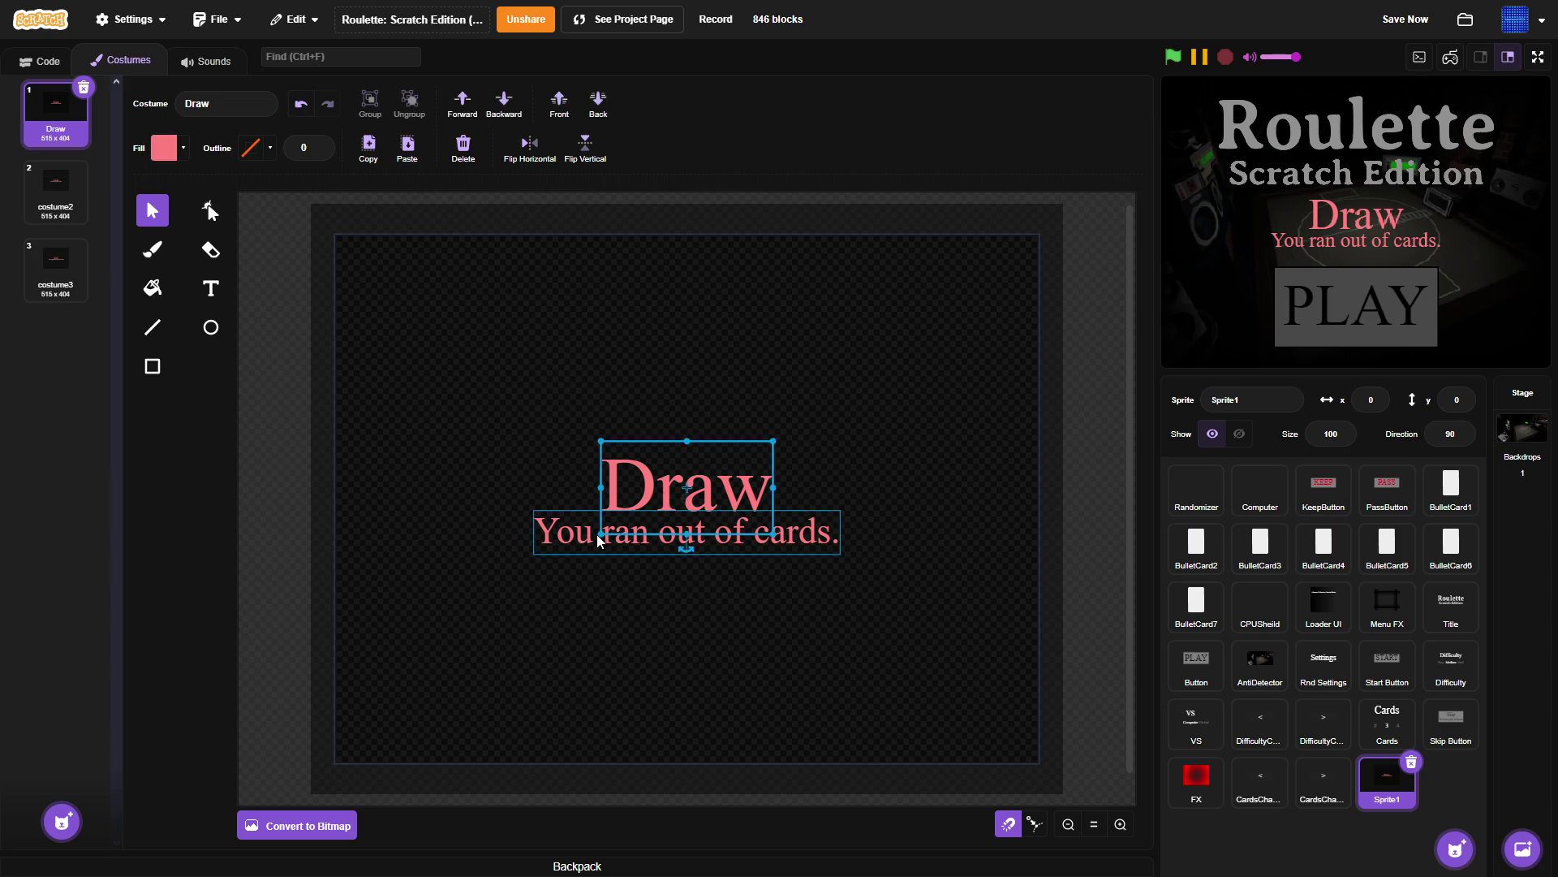
click(162, 147)
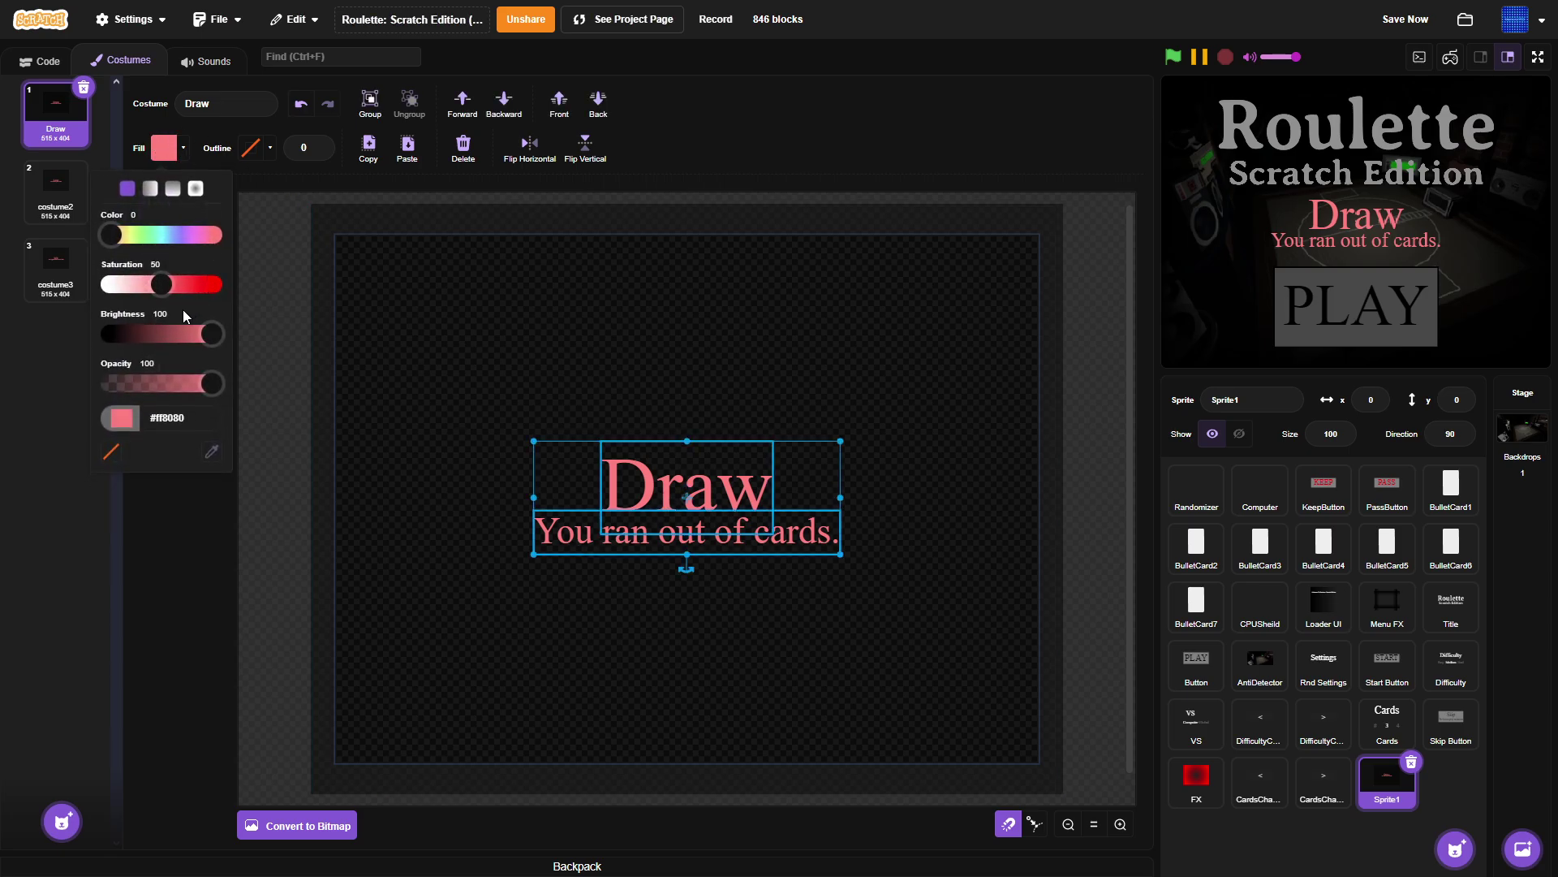
drag(156, 284, 165, 286)
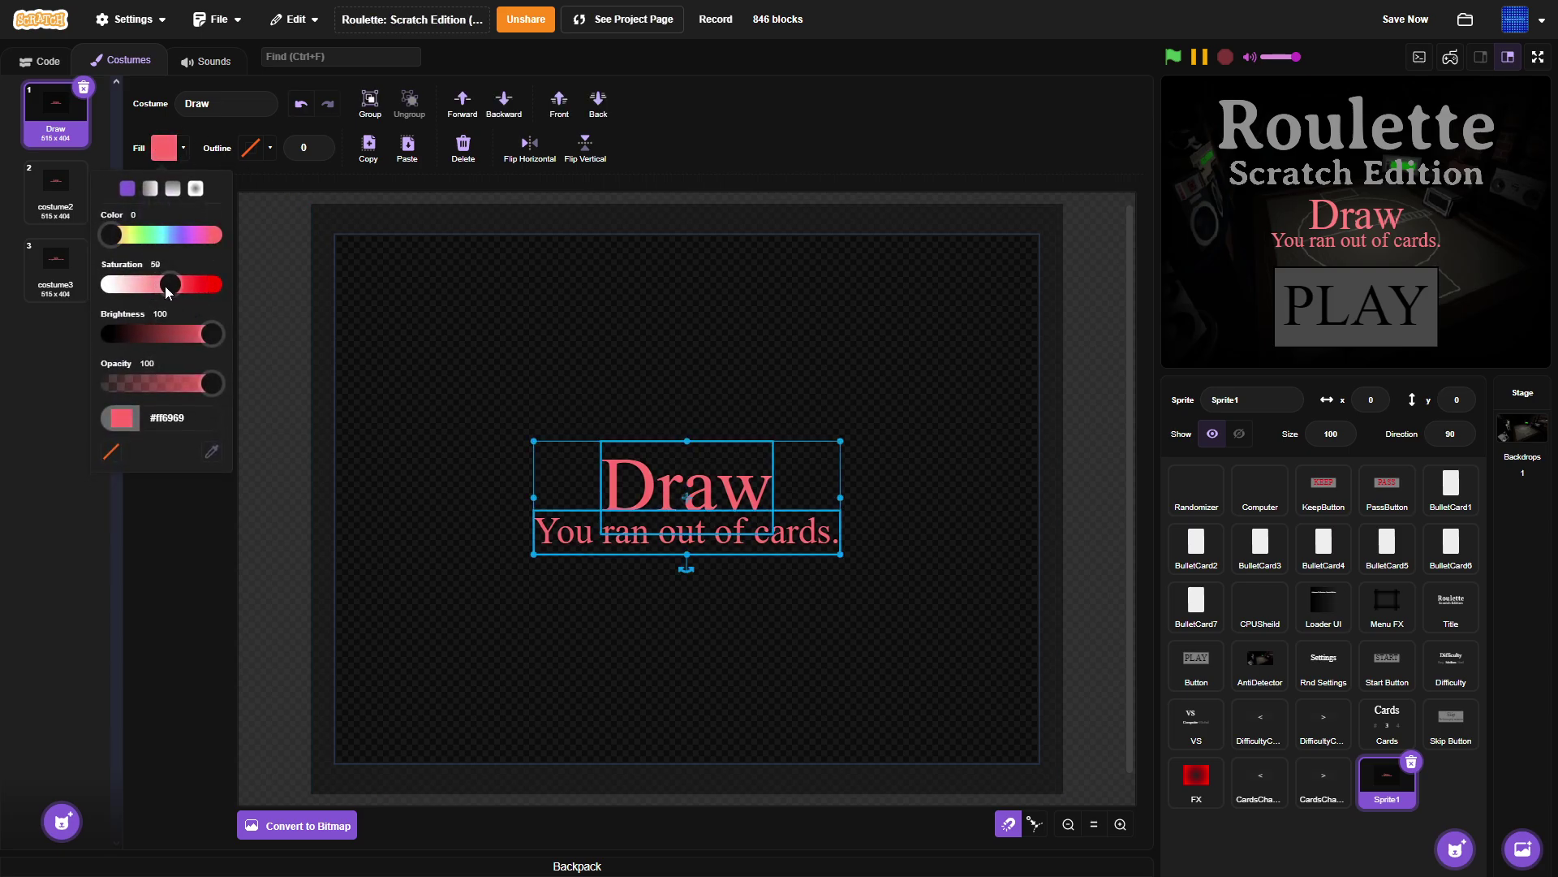
click(274, 538)
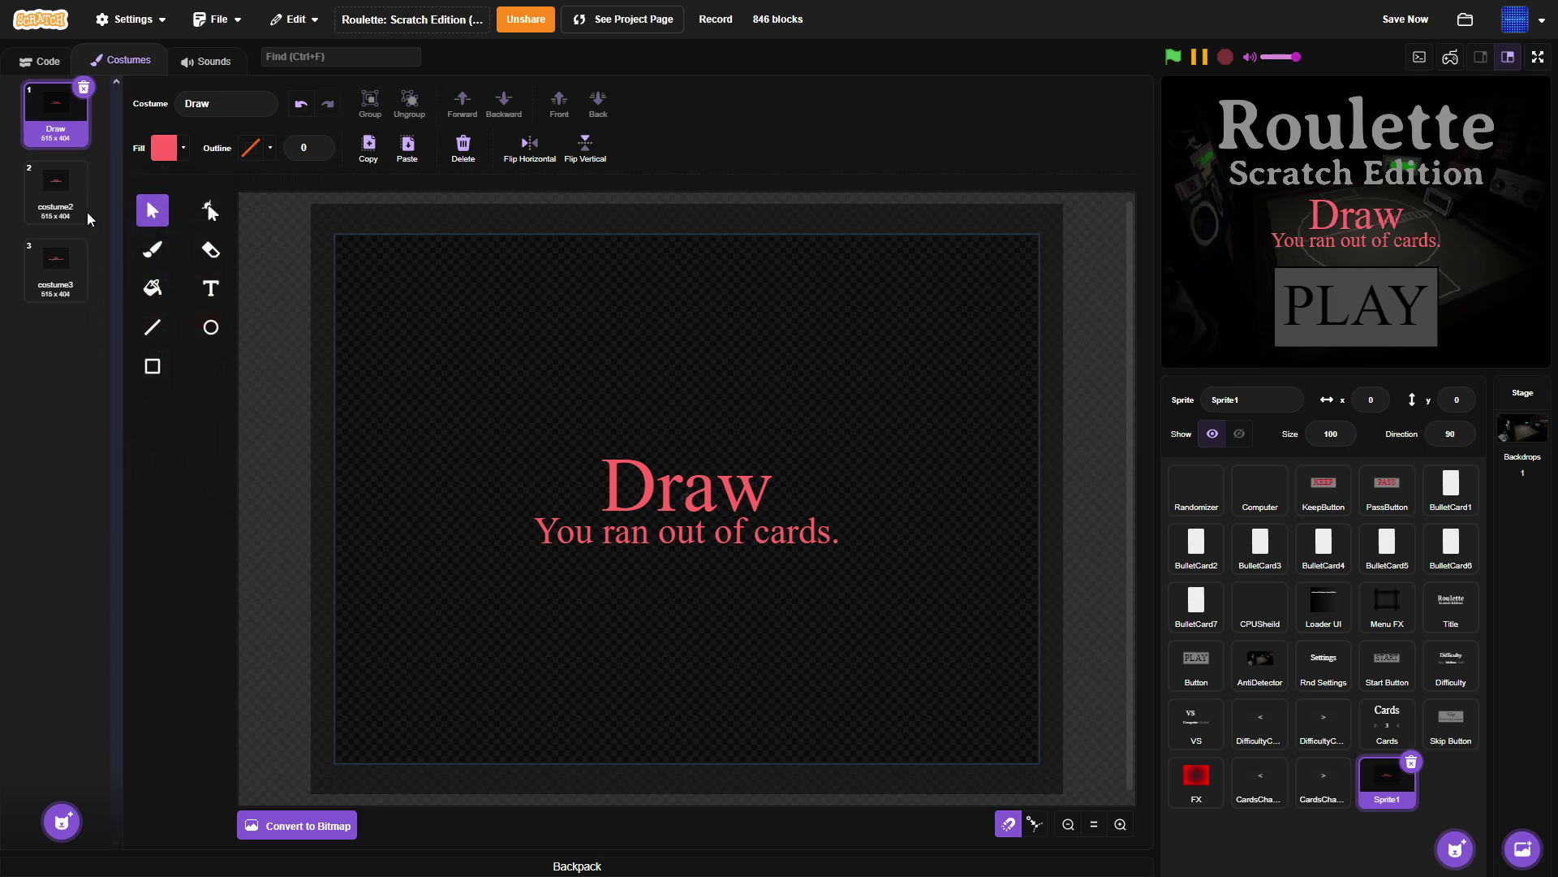
Recolour the Lose heading and its subtitle to fully saturated red (#ff0000).
click(65, 194)
click(702, 507)
shift+click(659, 542)
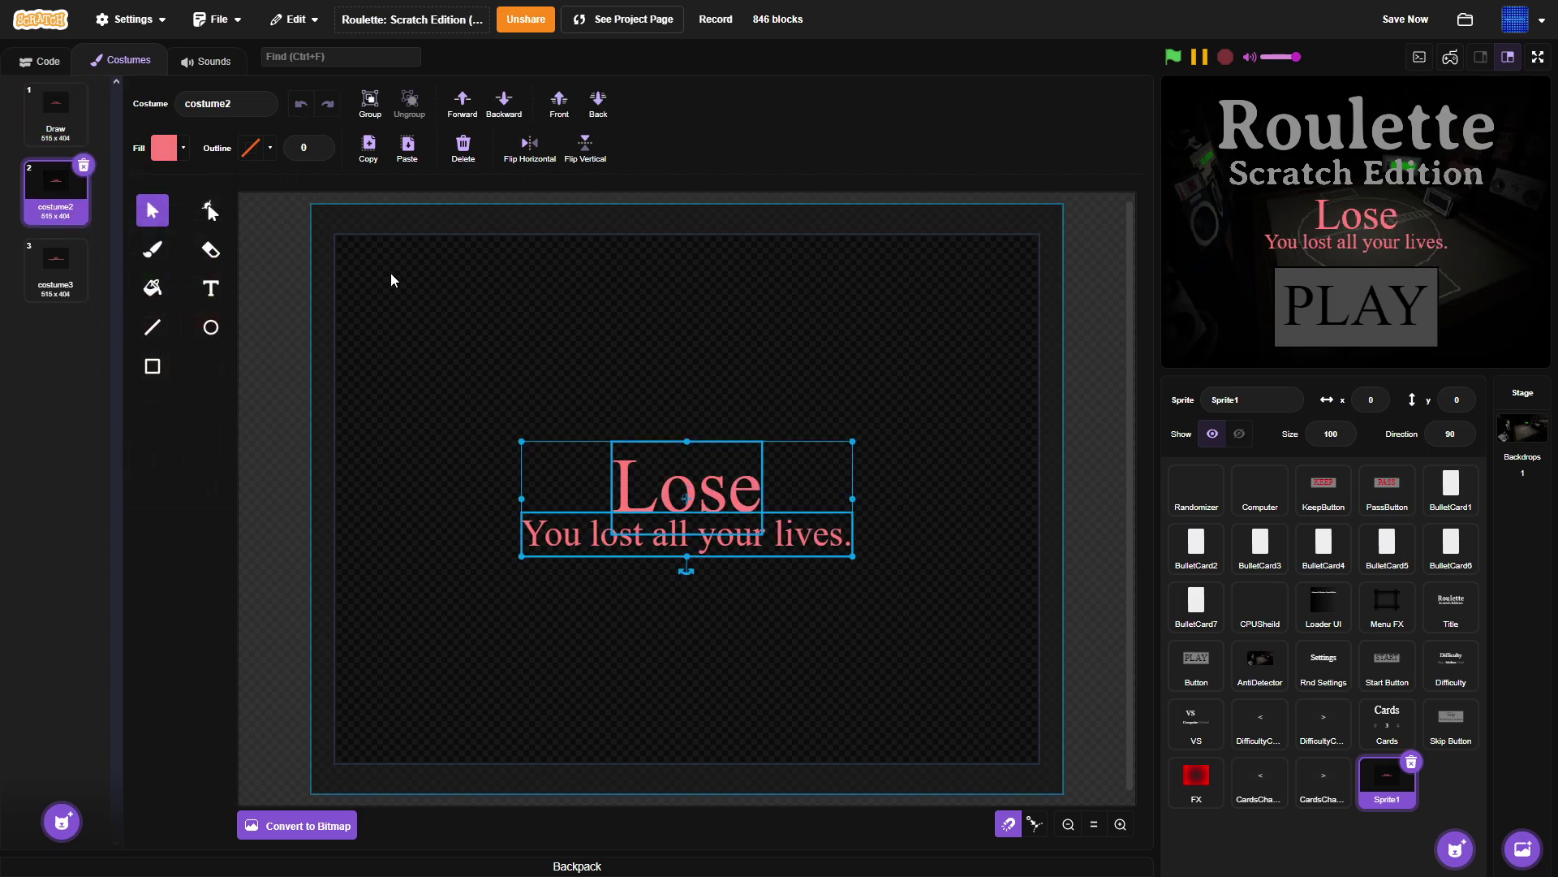
click(174, 151)
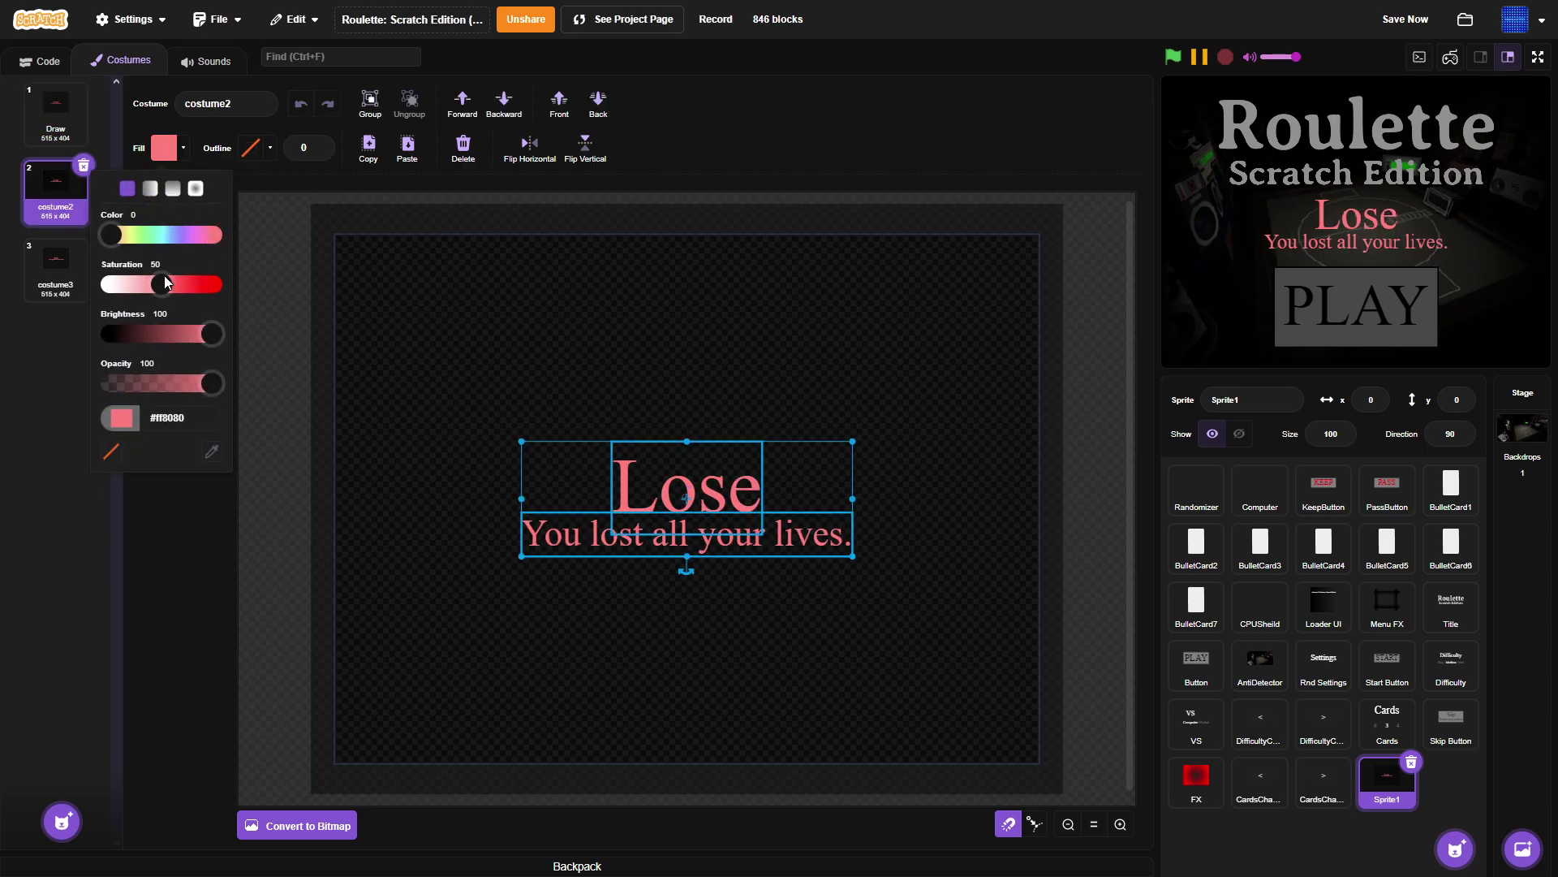
drag(165, 282, 226, 284)
click(43, 341)
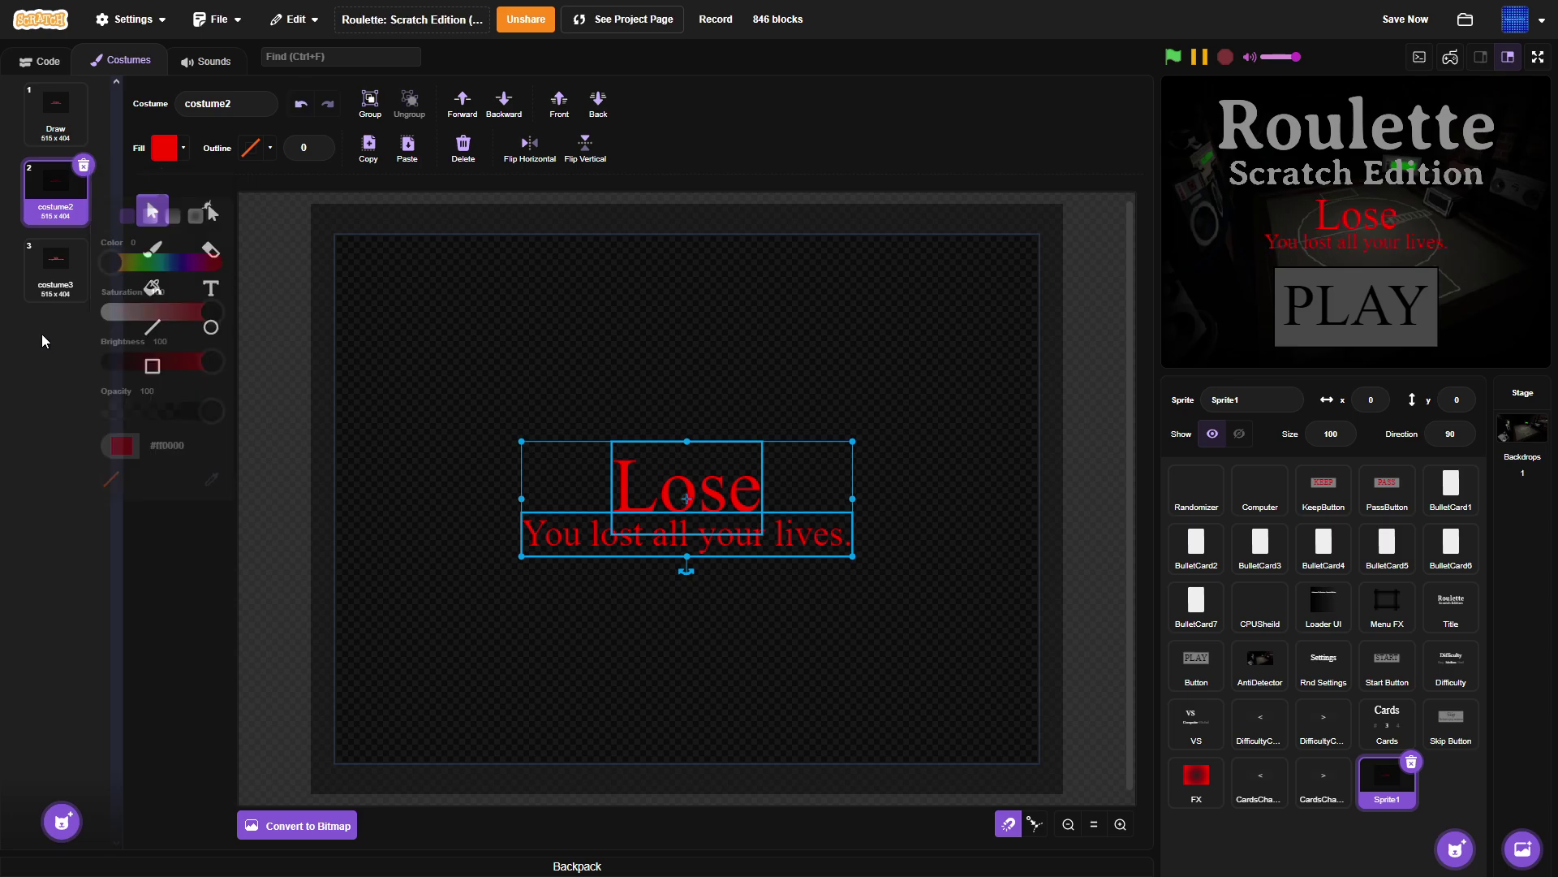
Recolour the Win heading and its subtitle to white, and return to the Draw costume.
click(55, 264)
click(722, 472)
shift+click(684, 533)
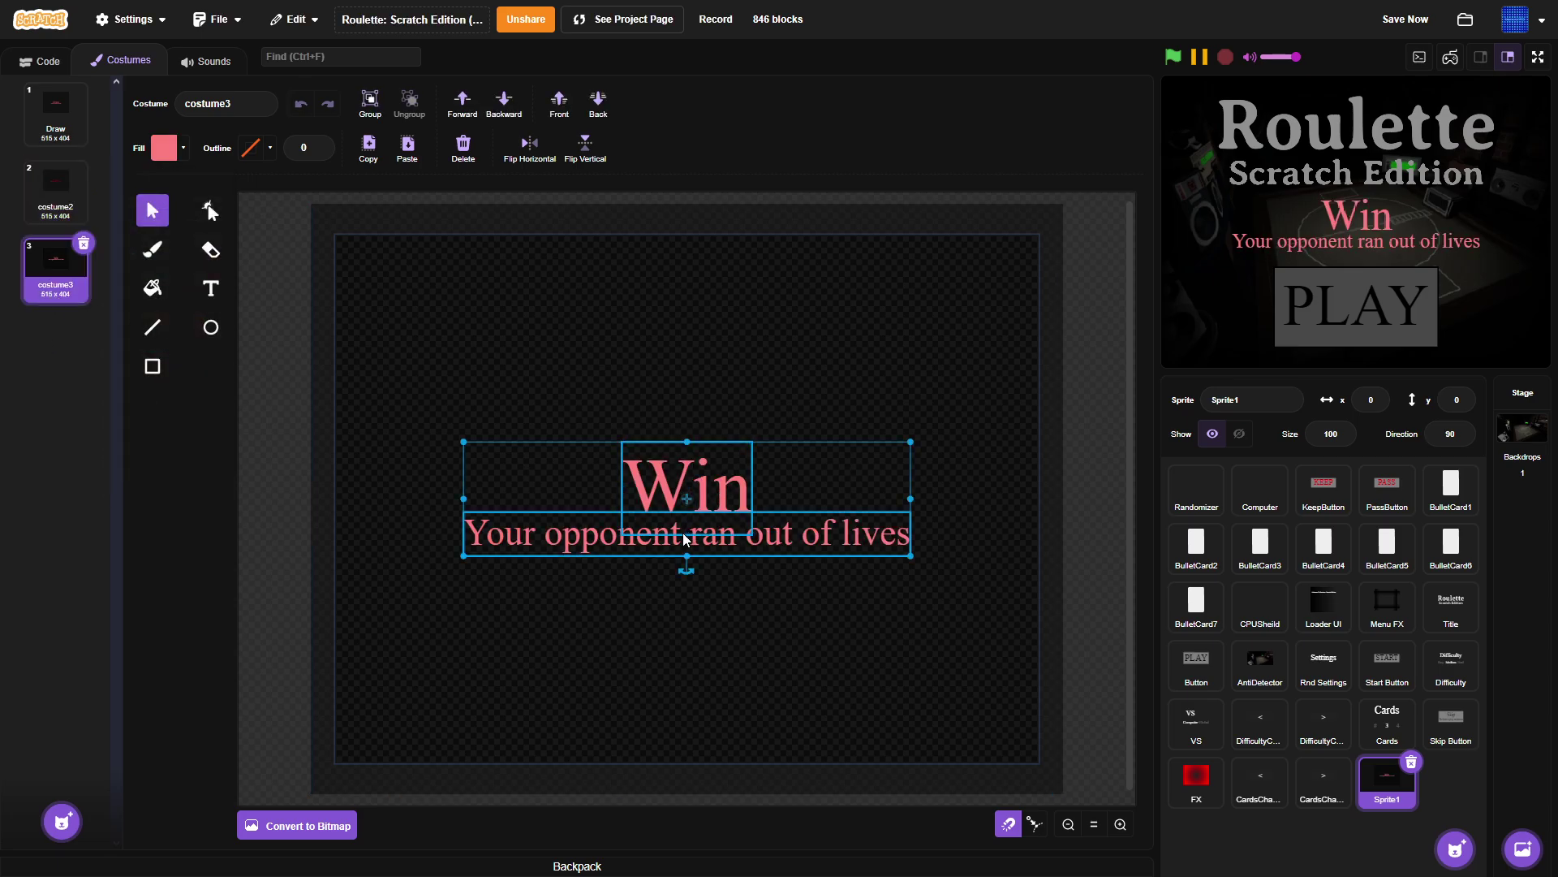
click(180, 154)
drag(210, 283, 112, 284)
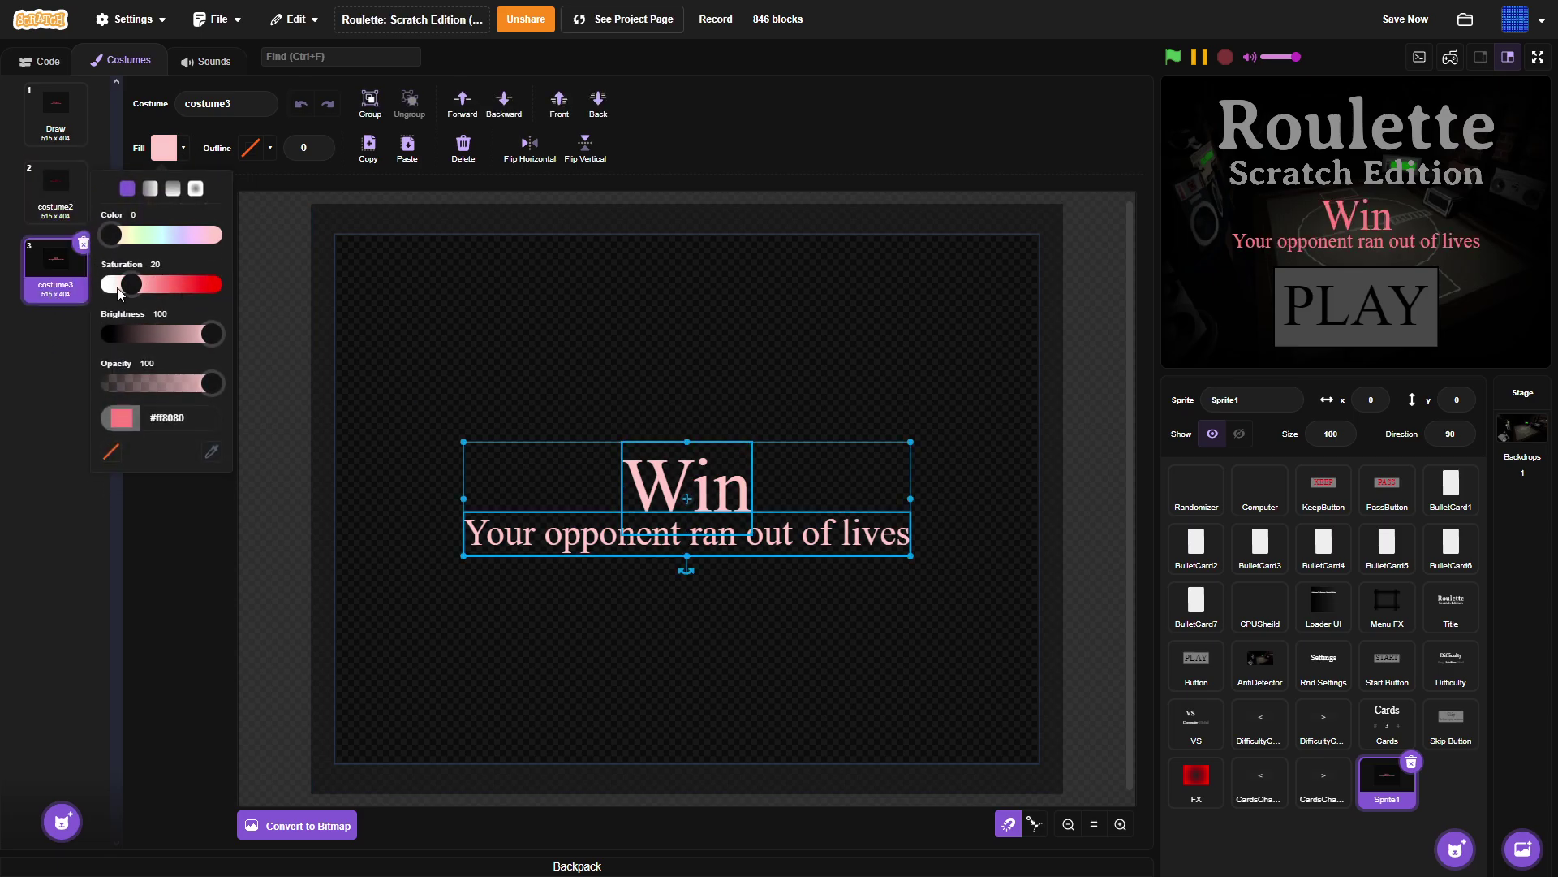
click(250, 533)
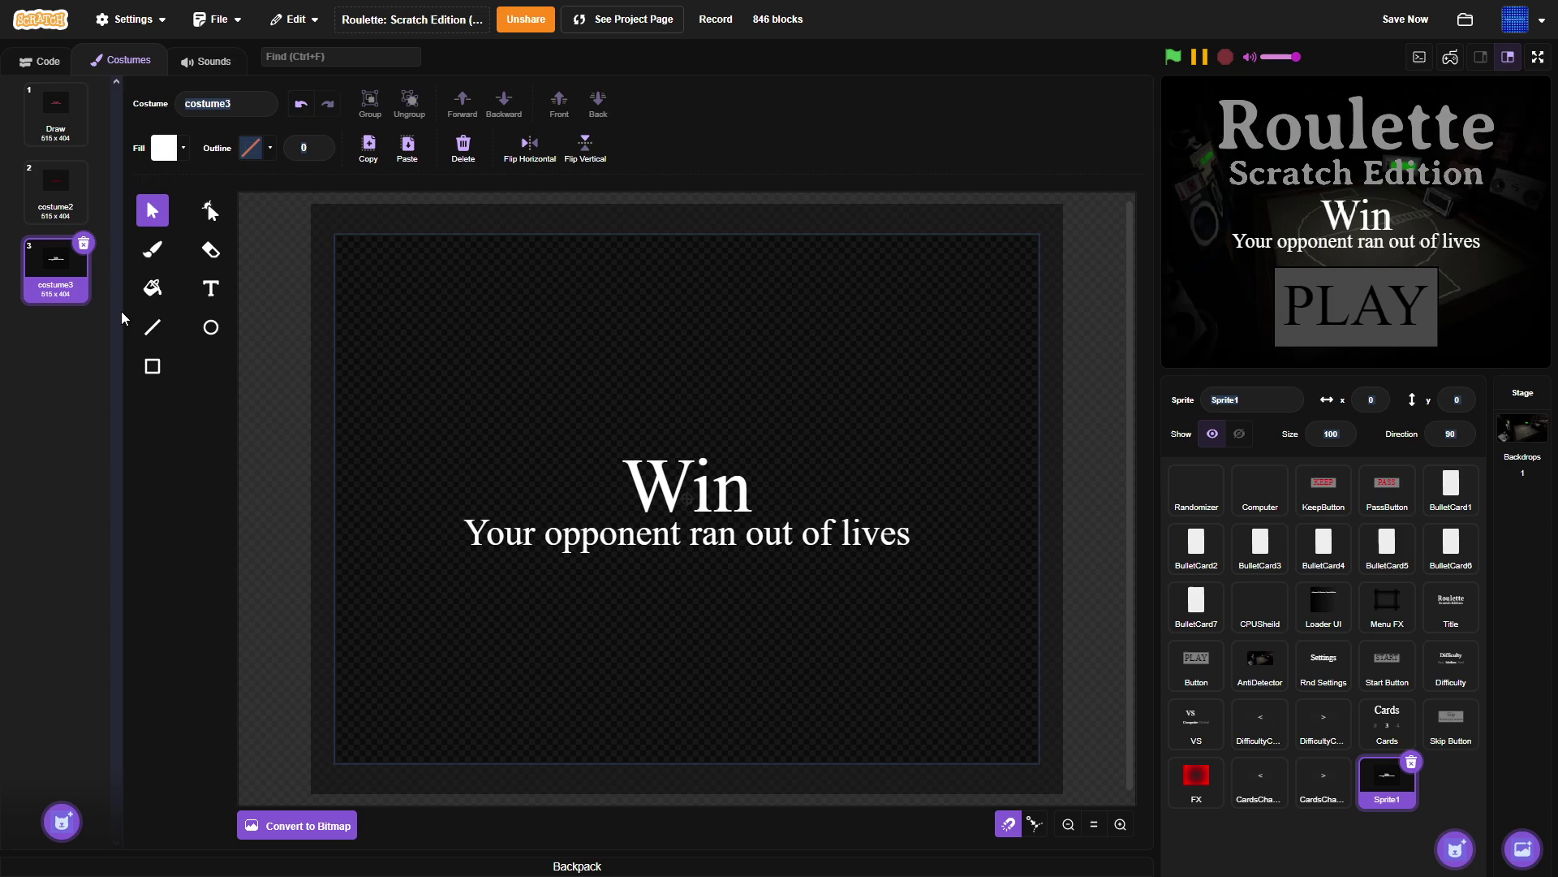
click(40, 192)
click(56, 109)
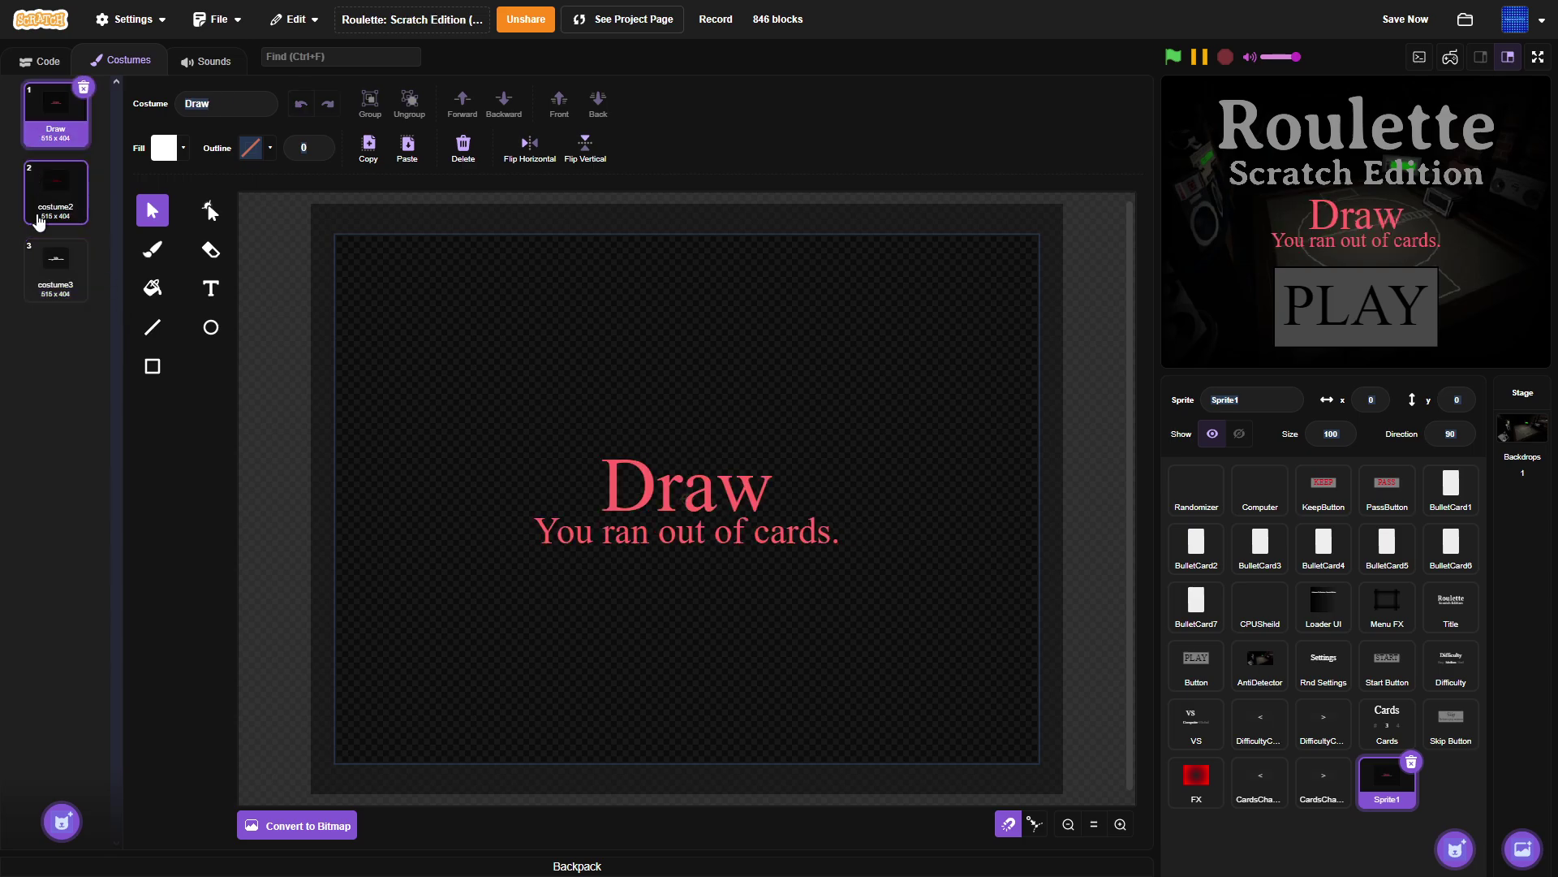
Add one "when flag clicked" hat block and four separate "when I receive" hat blocks to the end-screen sprite's code.
click(37, 61)
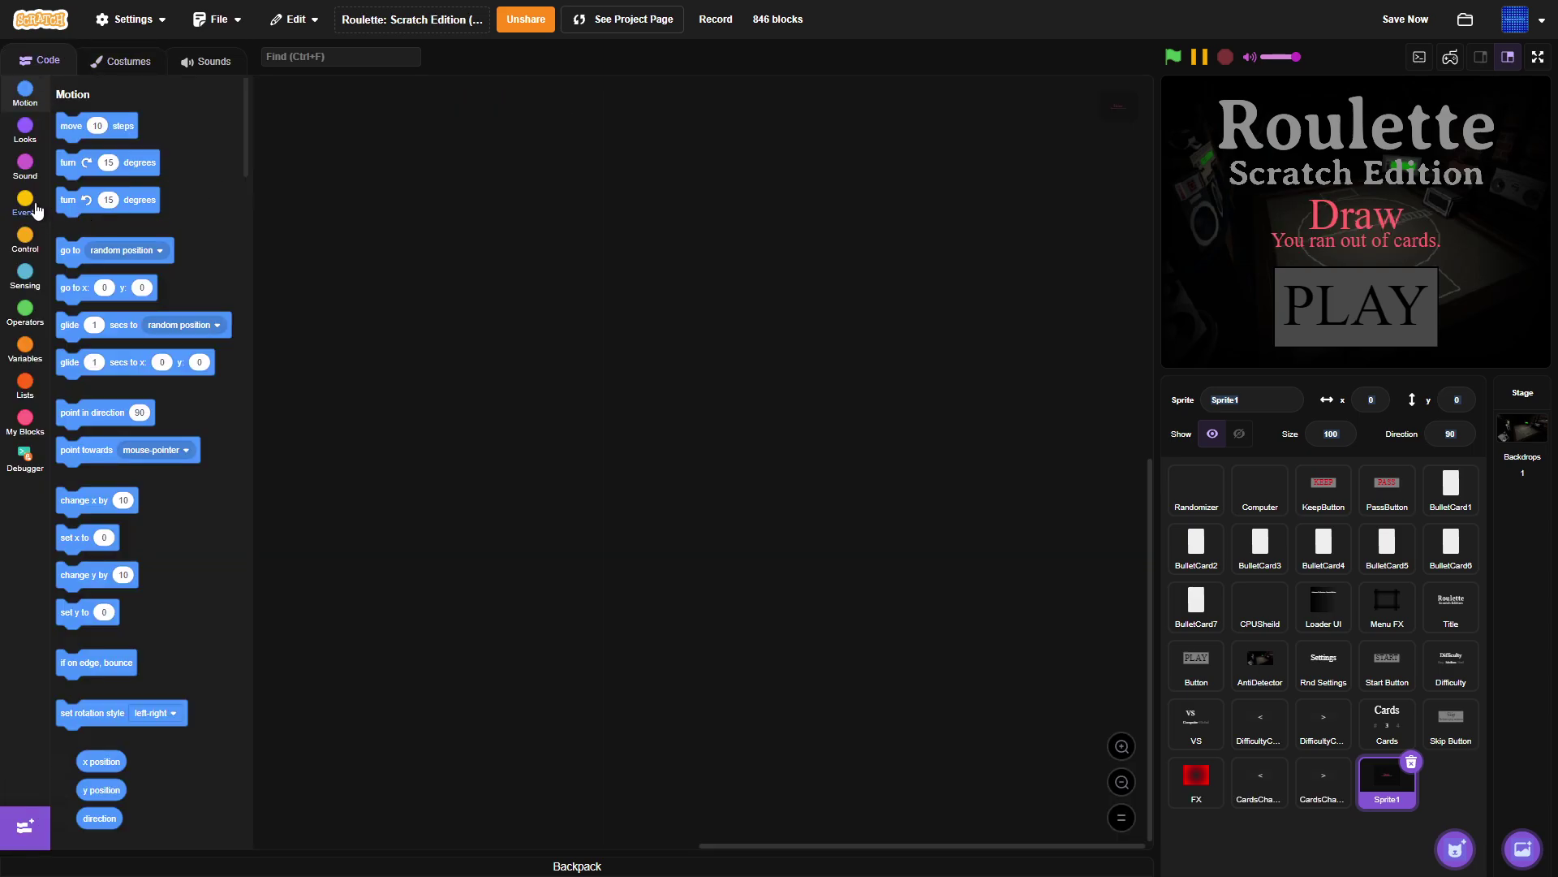
click(20, 172)
scroll(155, 494, down, 3)
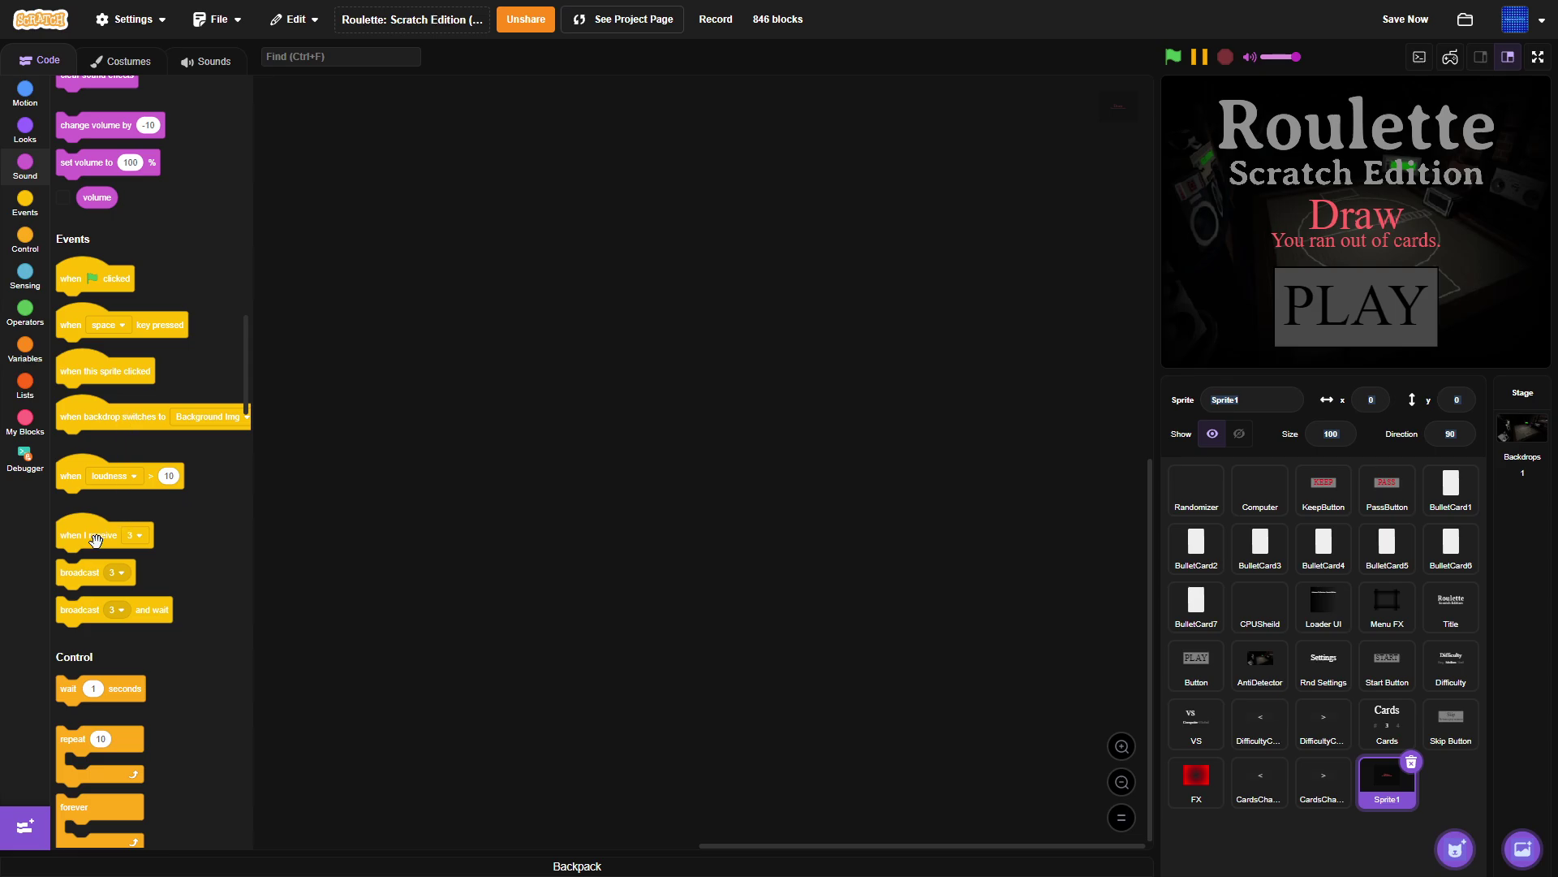
drag(95, 540, 837, 478)
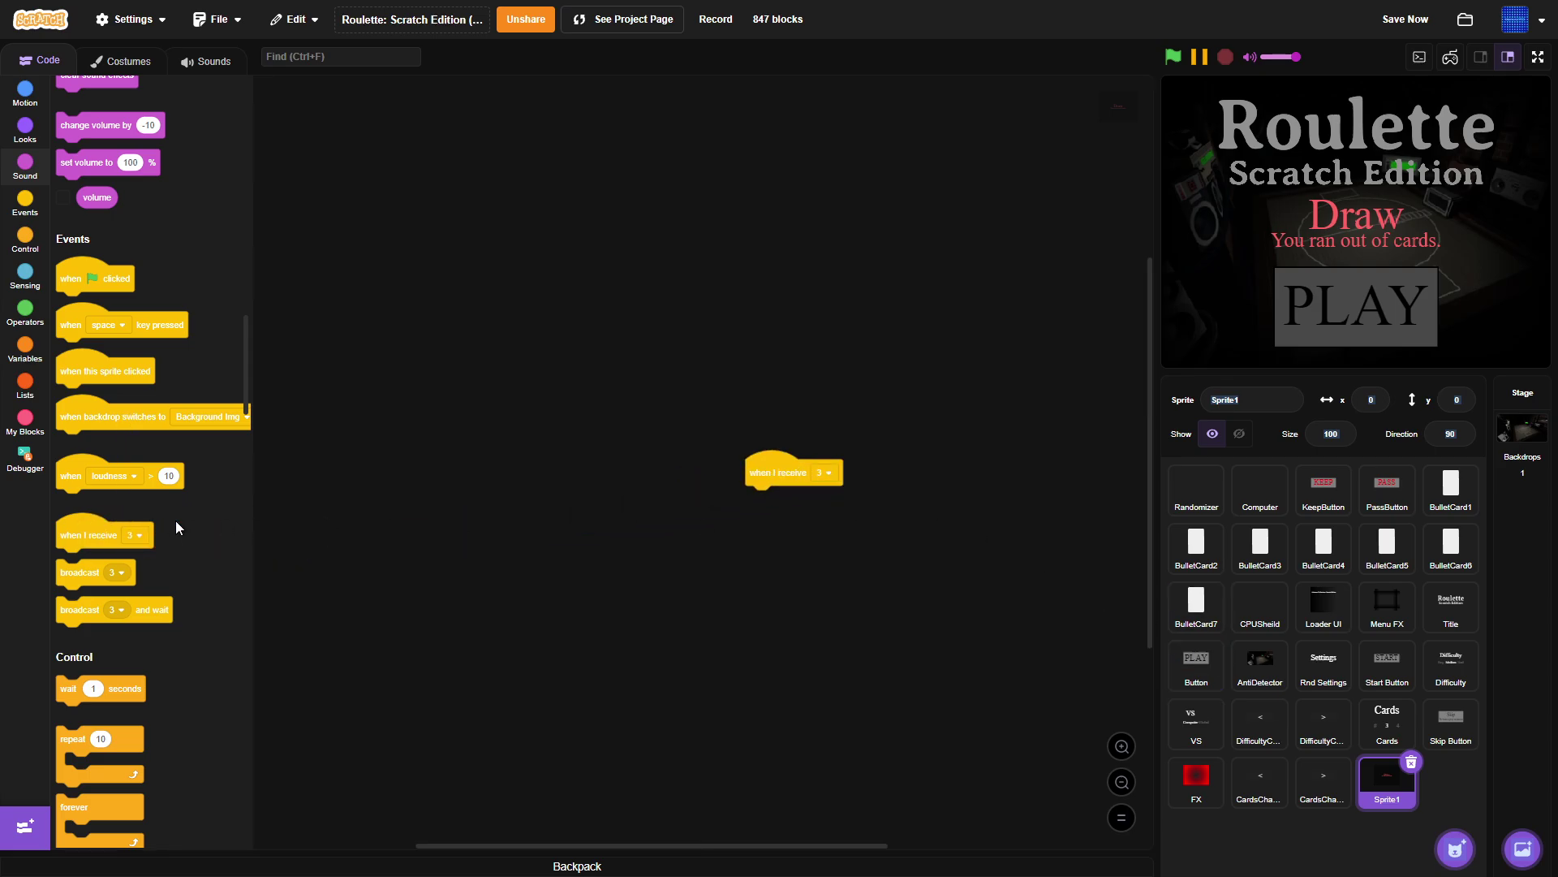
drag(99, 534, 570, 536)
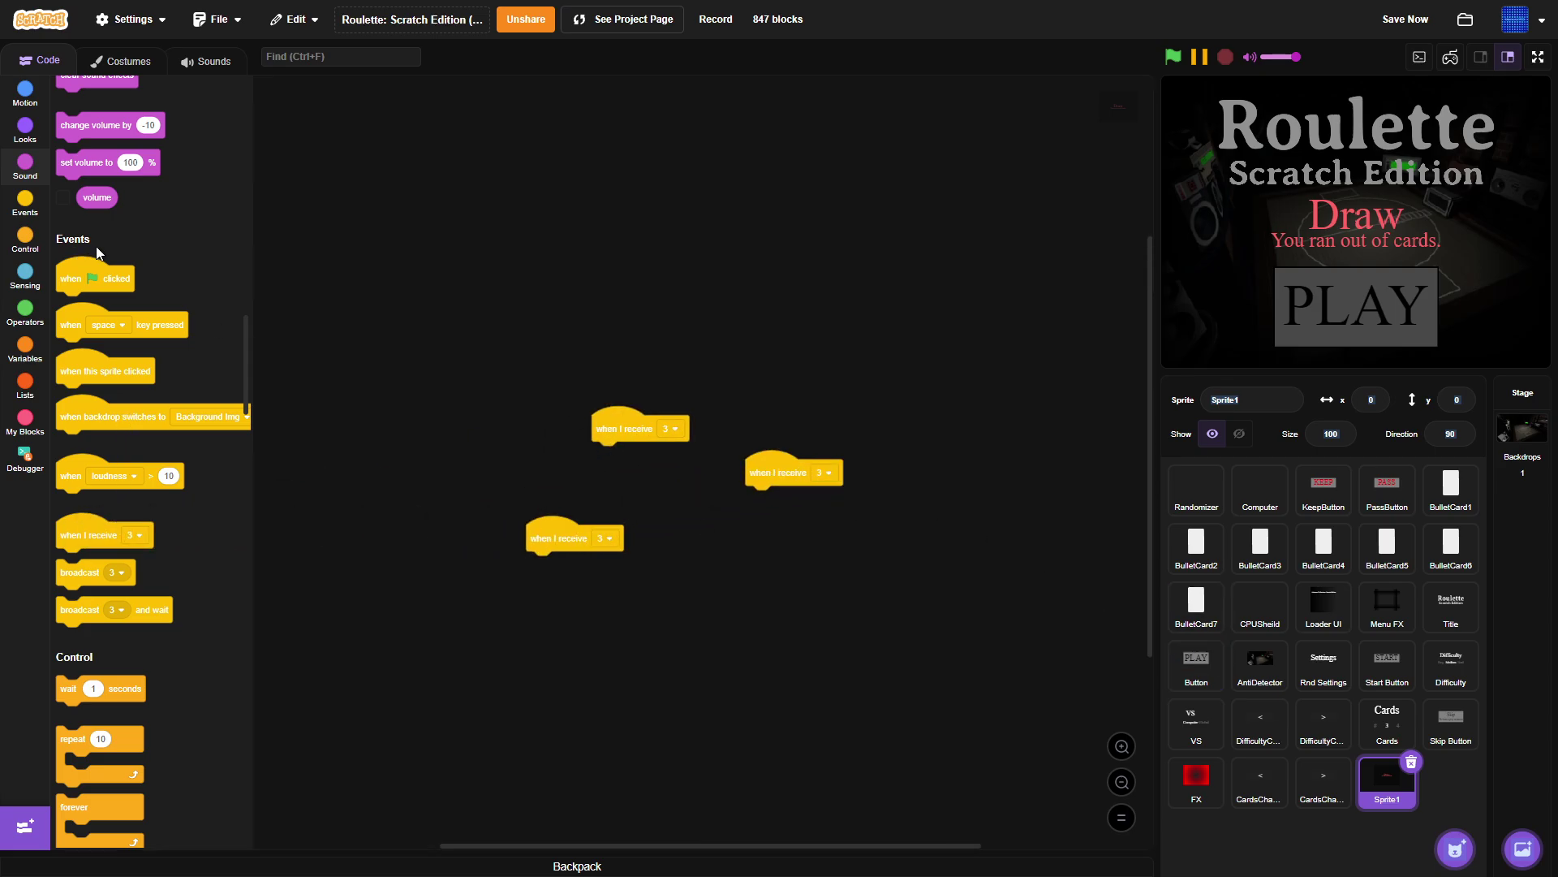
drag(90, 278, 494, 277)
drag(102, 535, 791, 734)
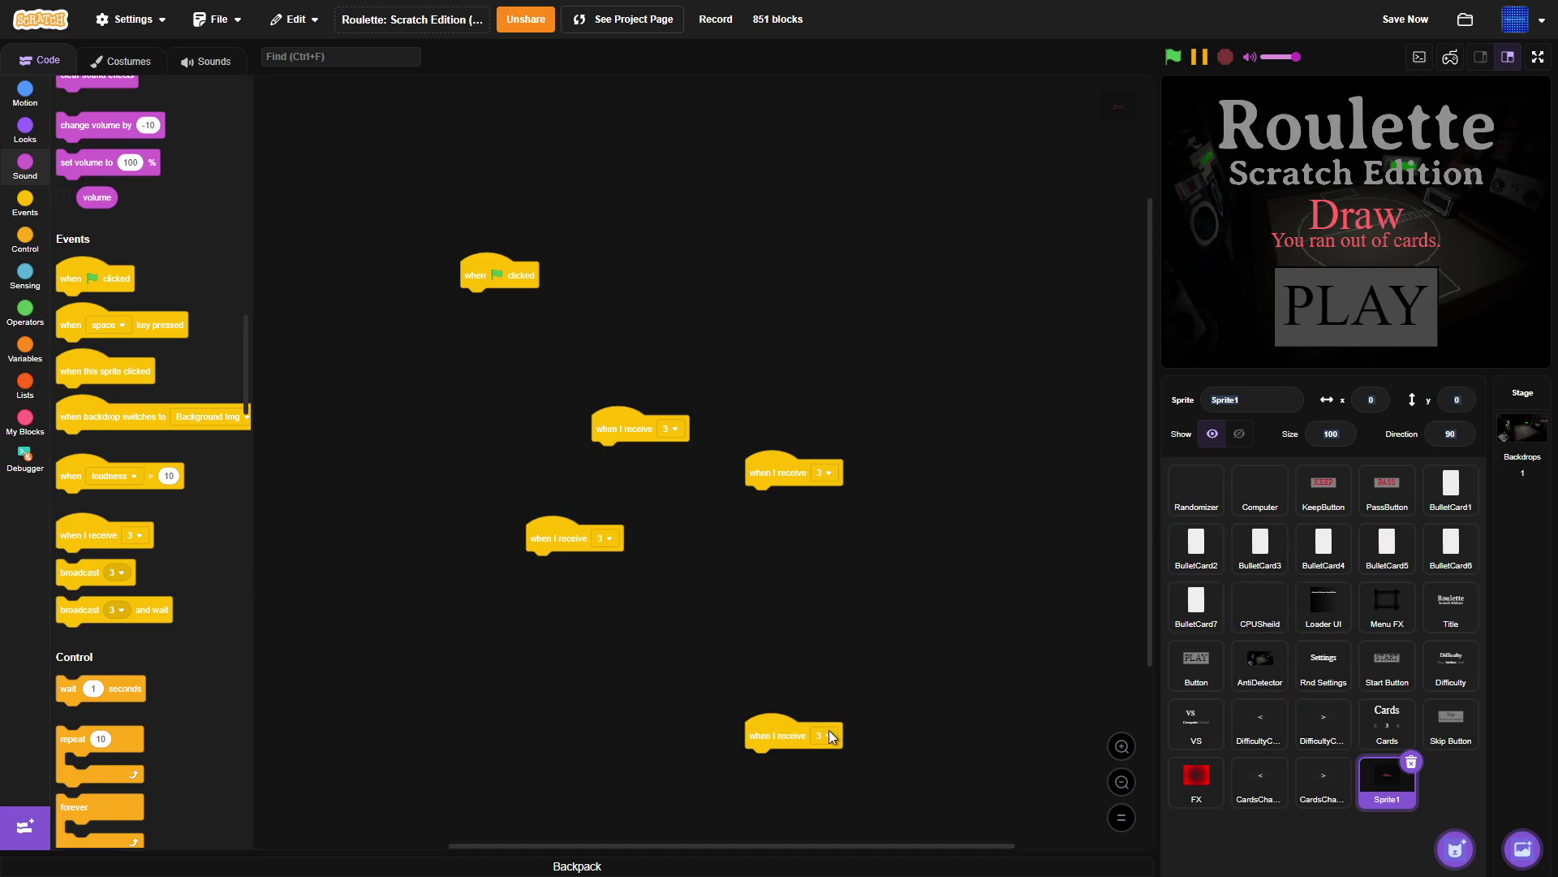
click(829, 736)
scroll(812, 642, down, 5)
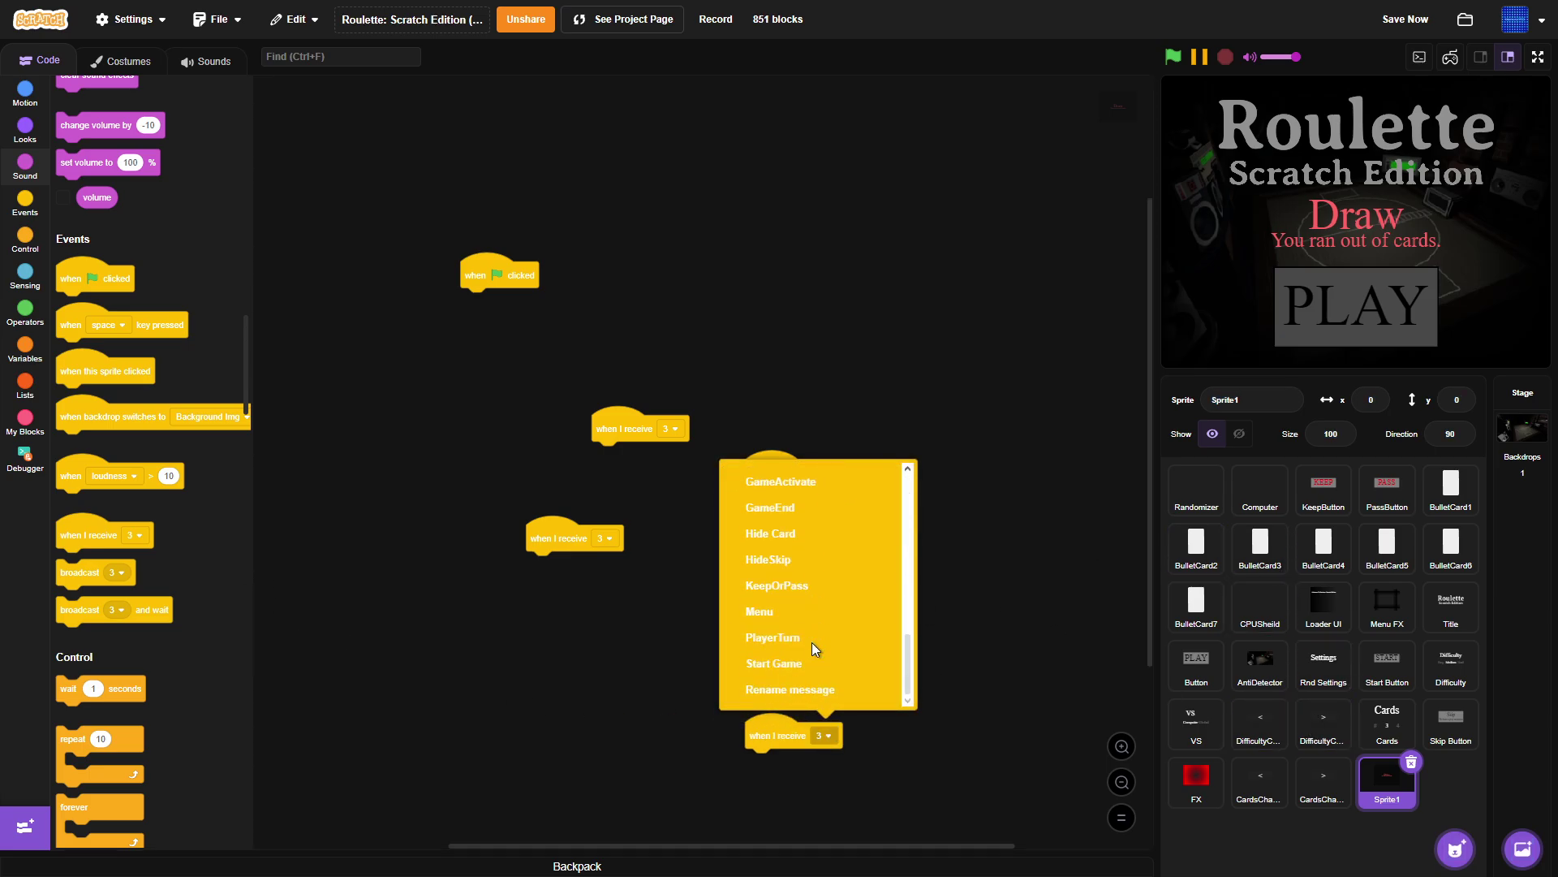
click(812, 641)
Pull the three GameEnd broadcasts out of the Lives, CPULives and CardPickup conditions in the Randomizer's Start Game script and stack them below it.
click(1198, 491)
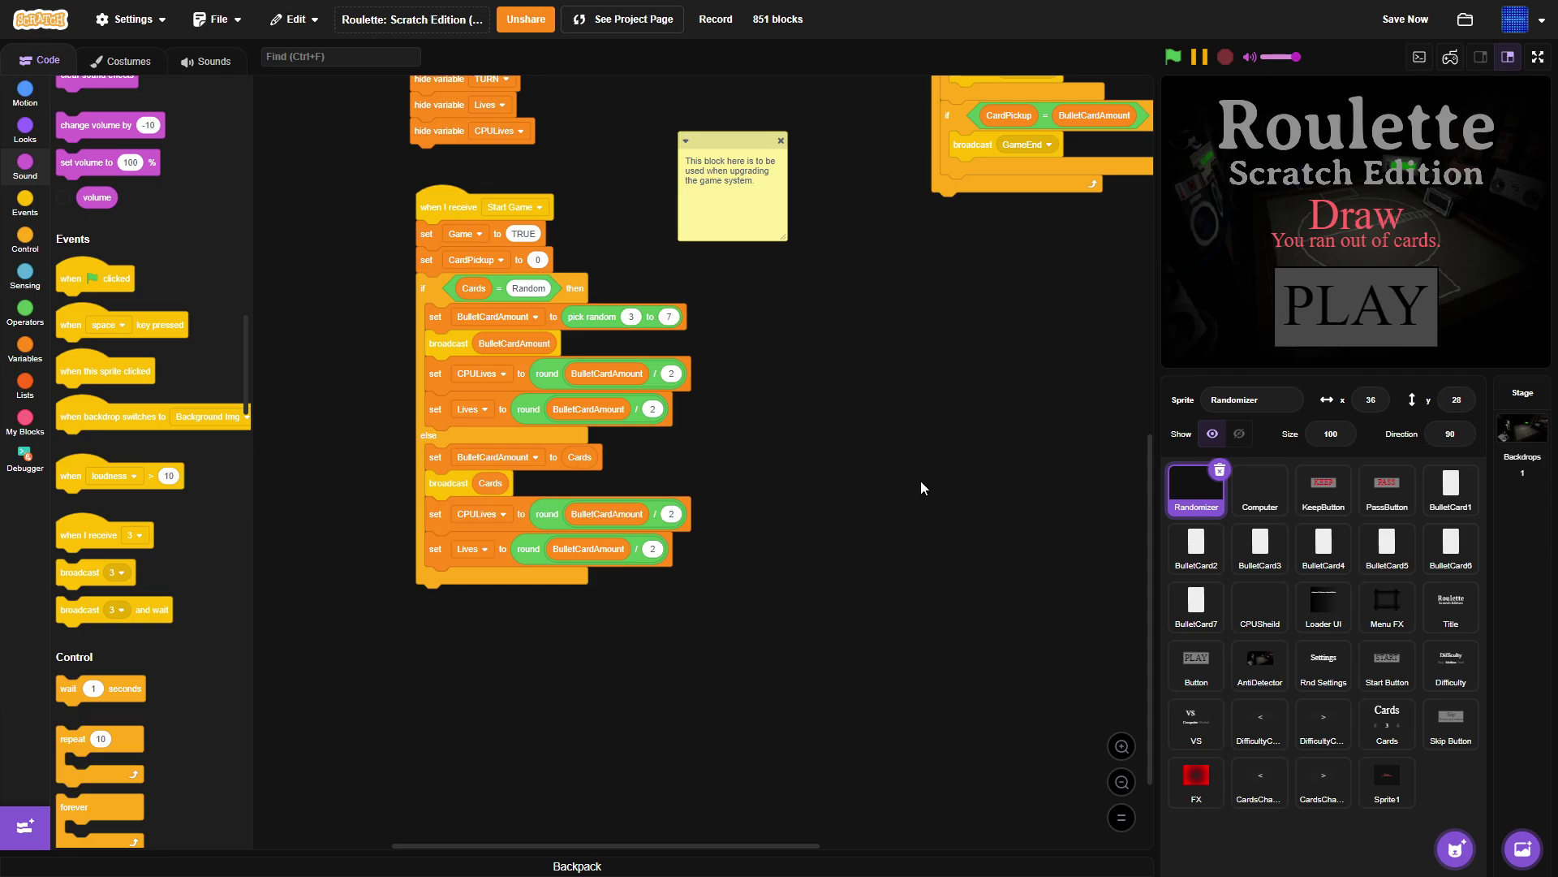
scroll(921, 480, up, 5)
scroll(921, 480, right, 4)
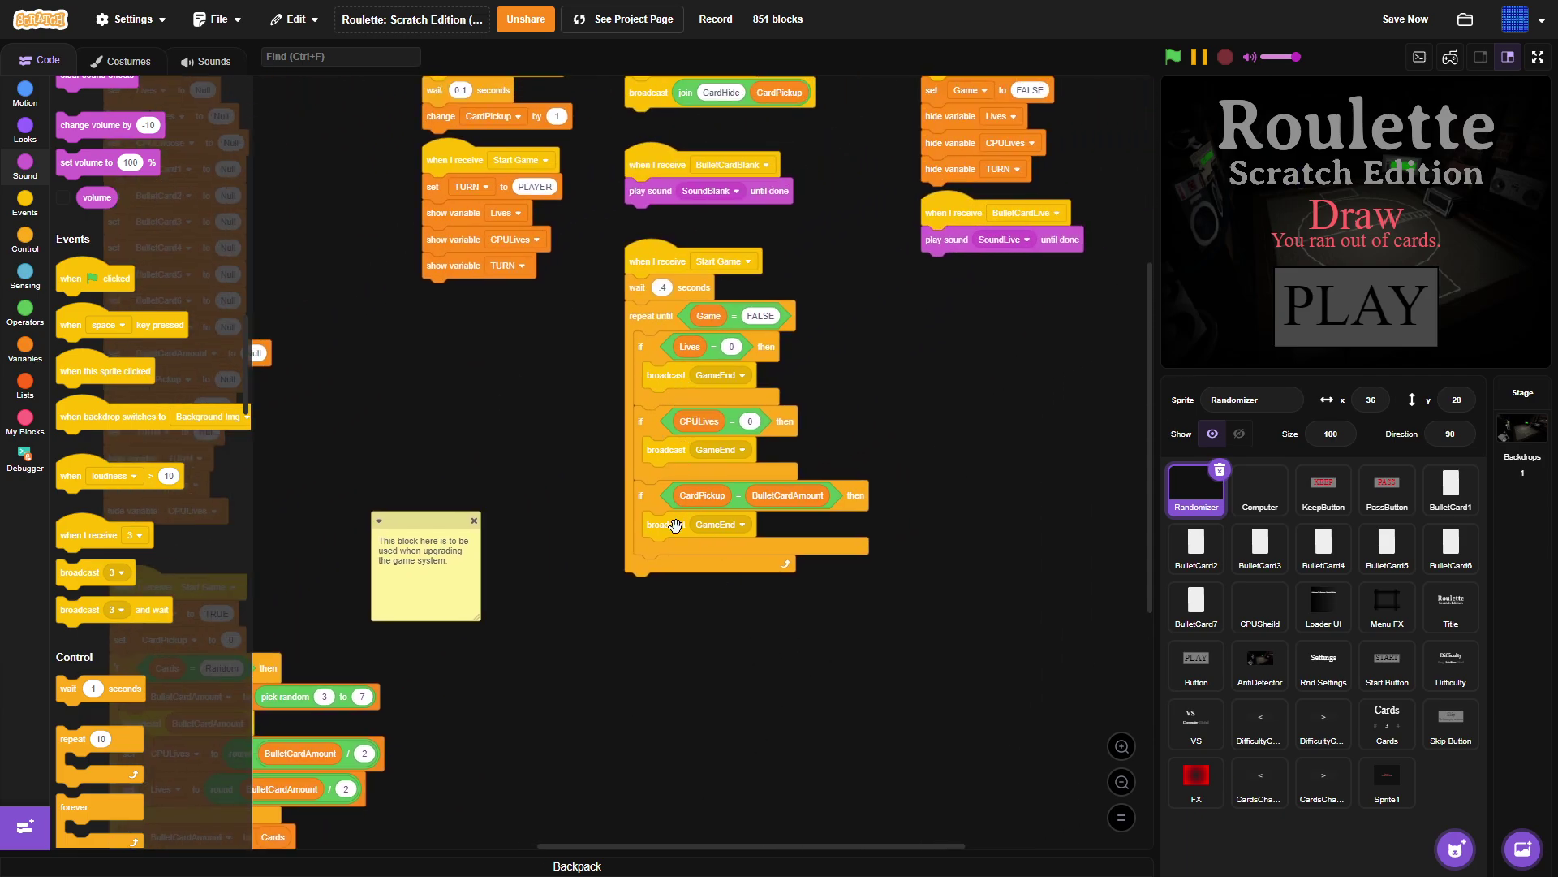
drag(675, 526, 735, 667)
drag(681, 453, 736, 657)
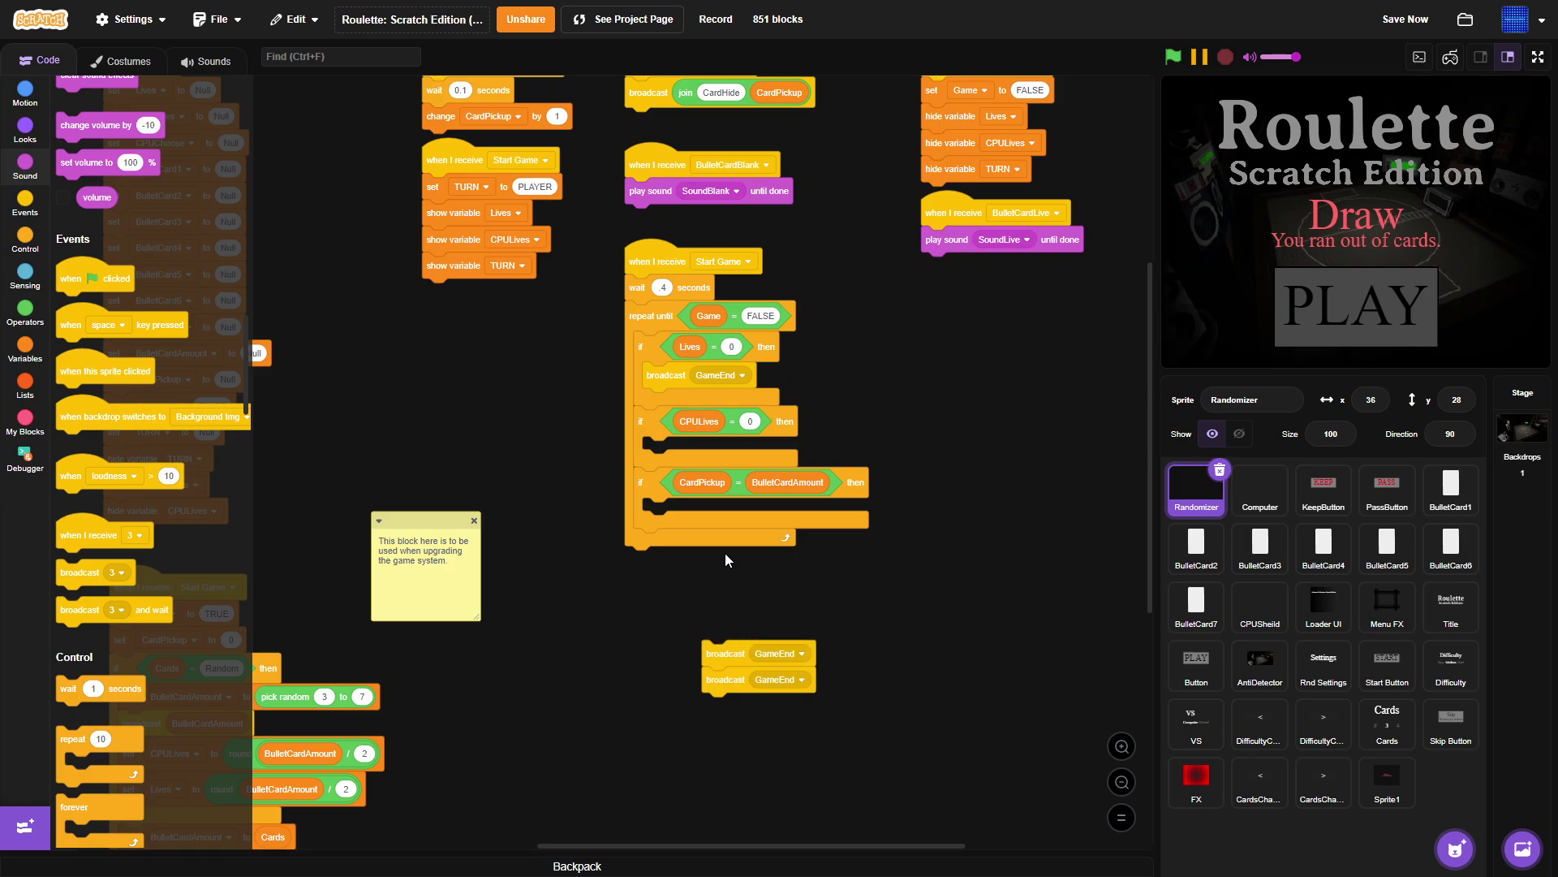
drag(664, 377, 726, 625)
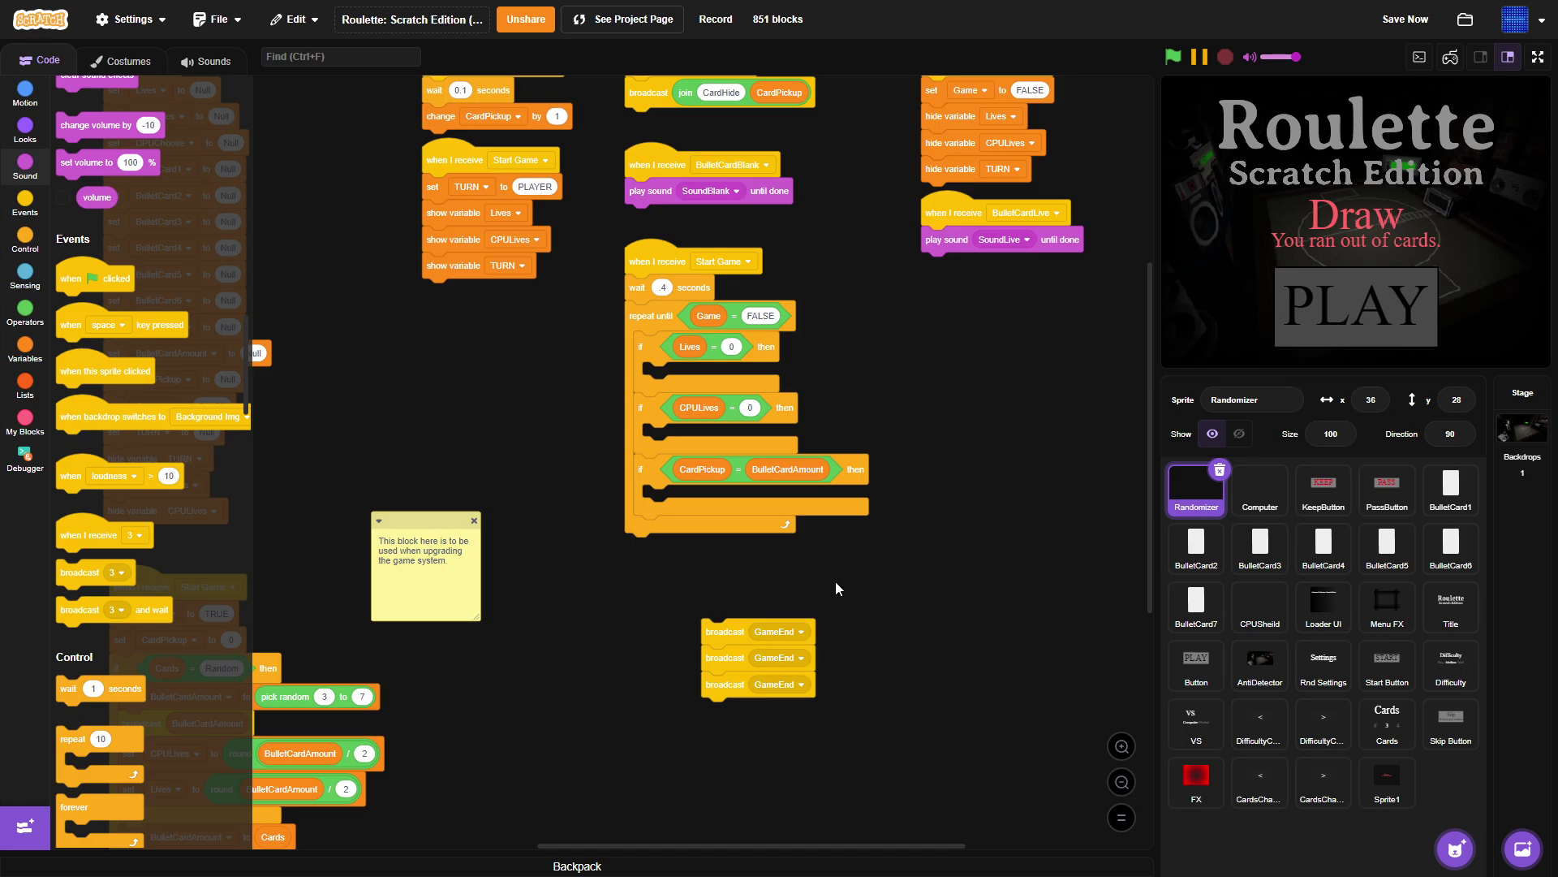
drag(835, 581, 782, 553)
Find every use of the GameEnd event and step through its occurrences across all sprites and the stage.
click(386, 56)
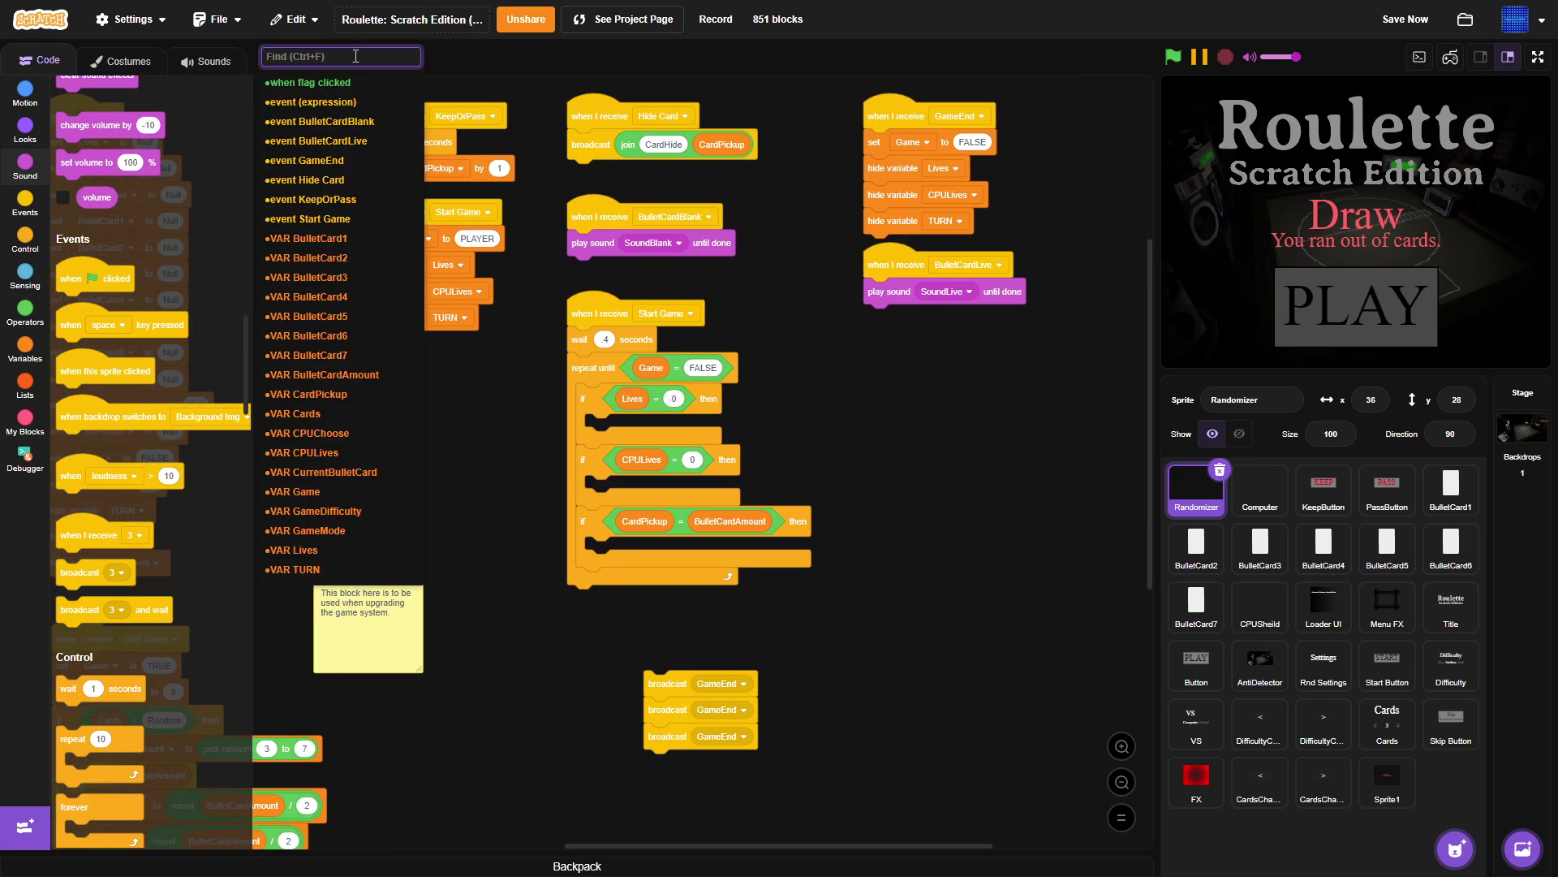
click(341, 161)
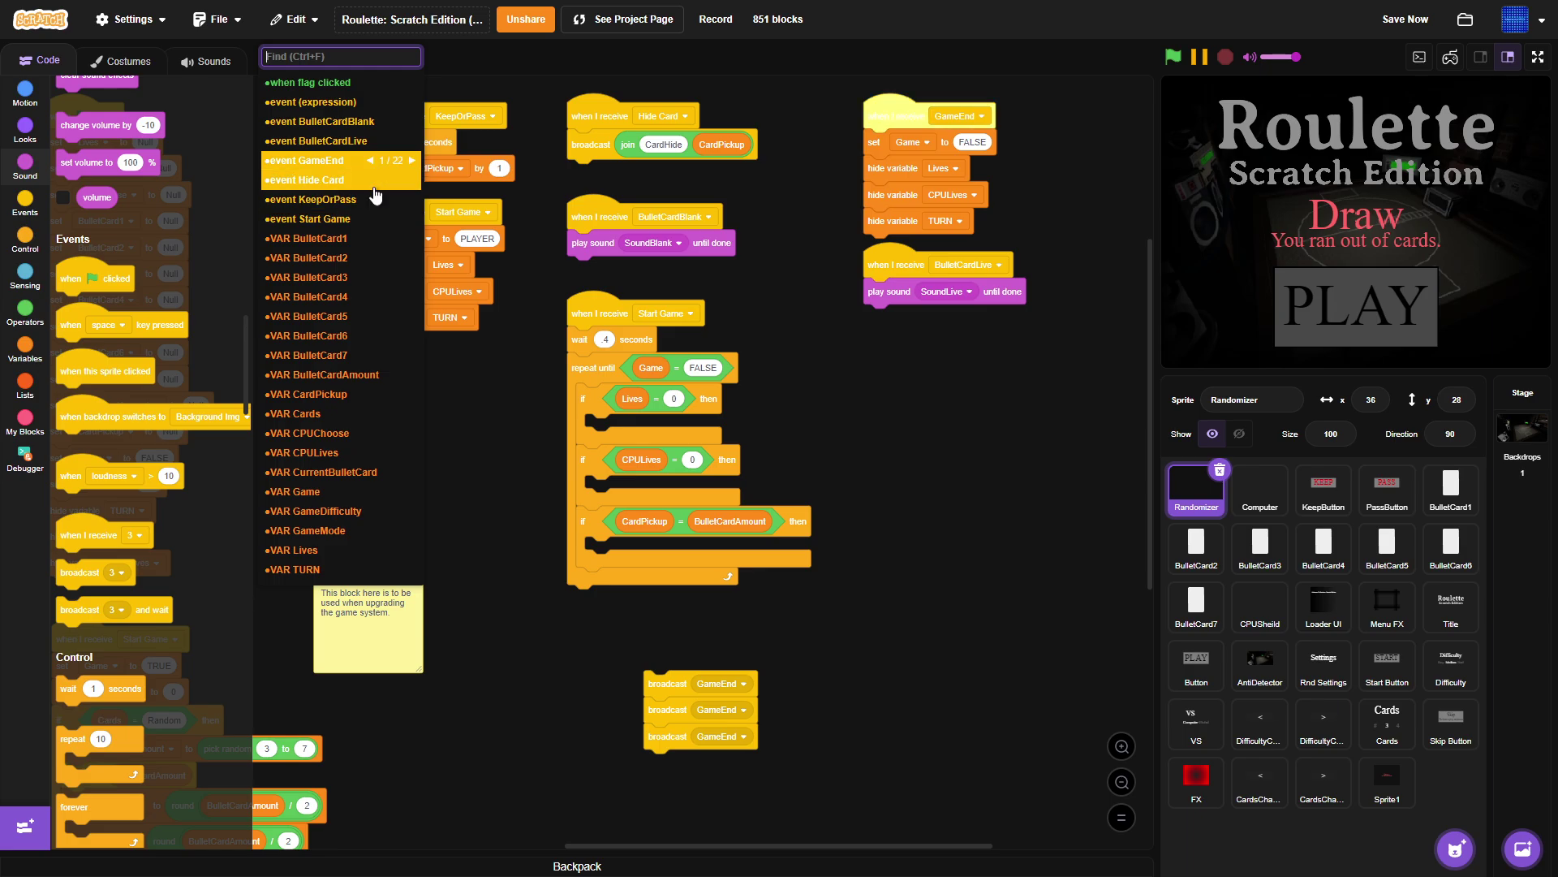
click(412, 160)
click(412, 160)
click(412, 161)
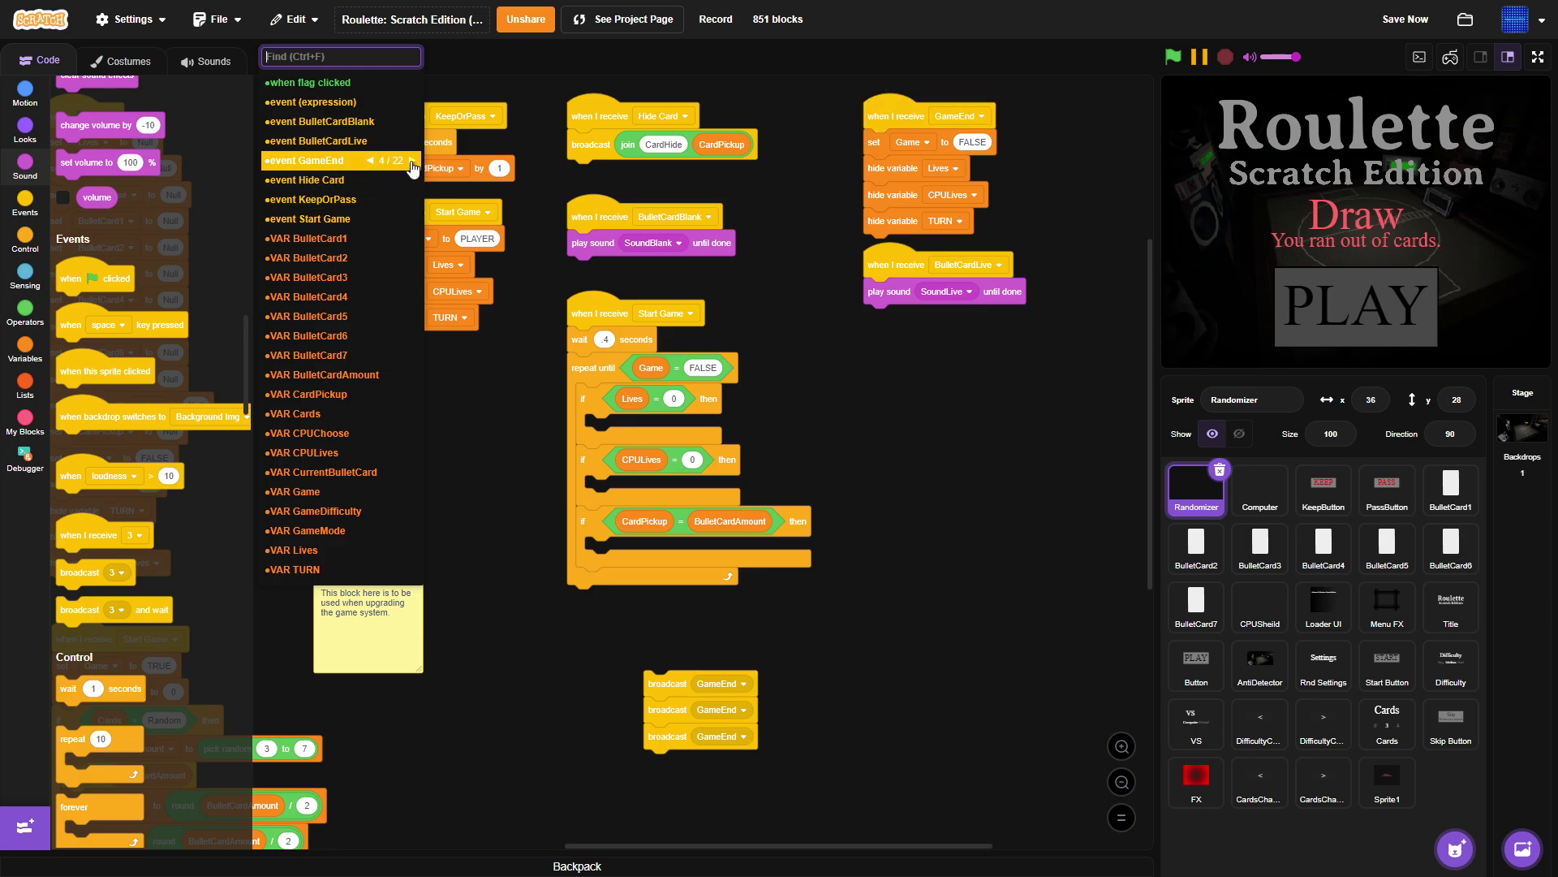
click(412, 161)
click(412, 160)
click(412, 161)
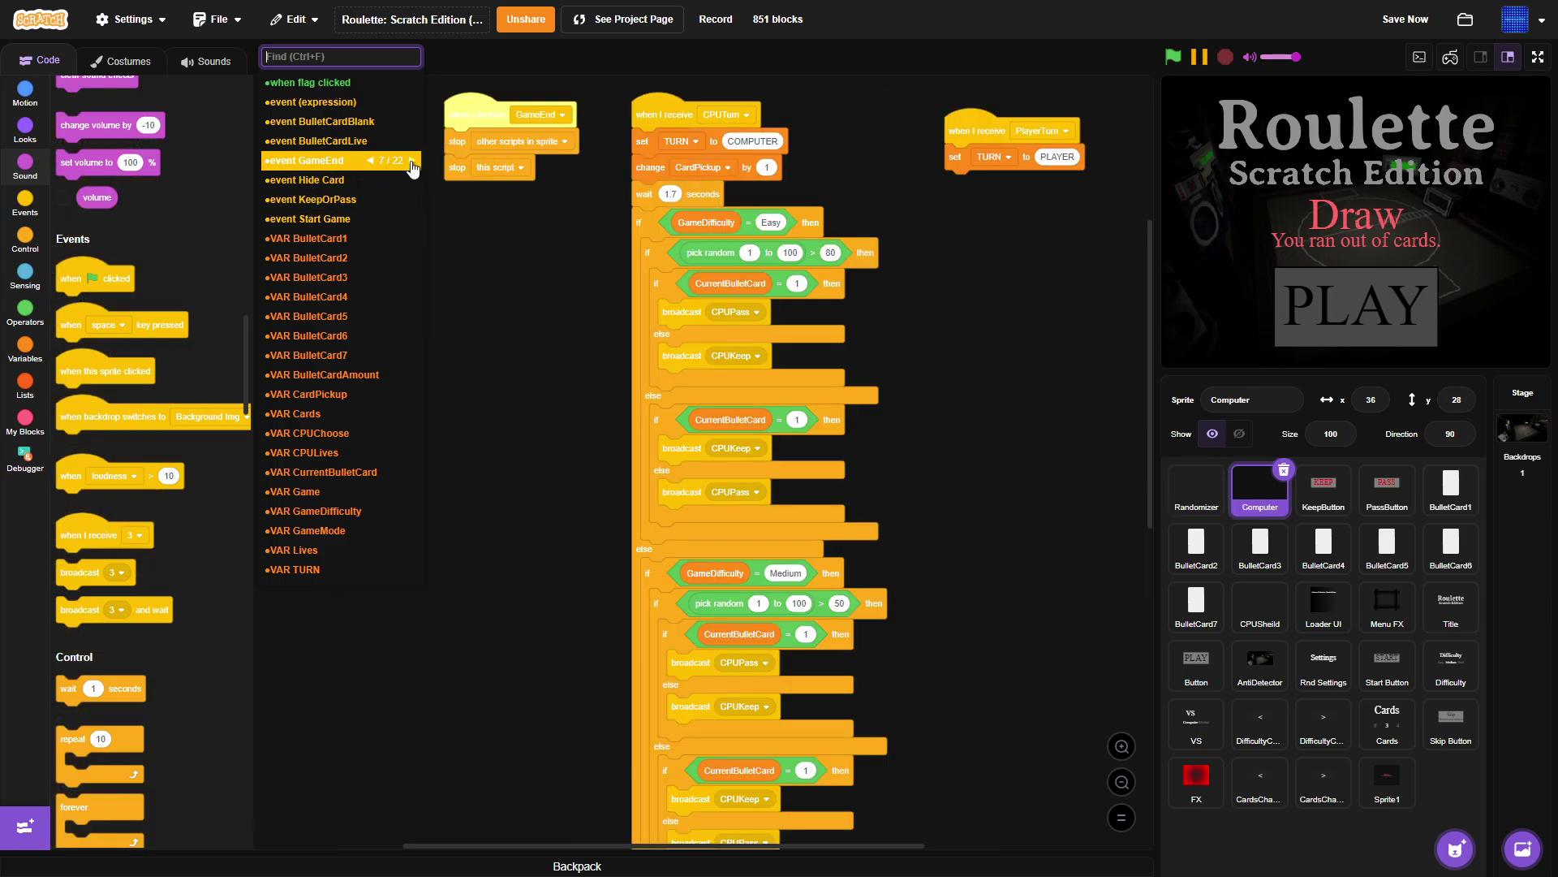
click(412, 161)
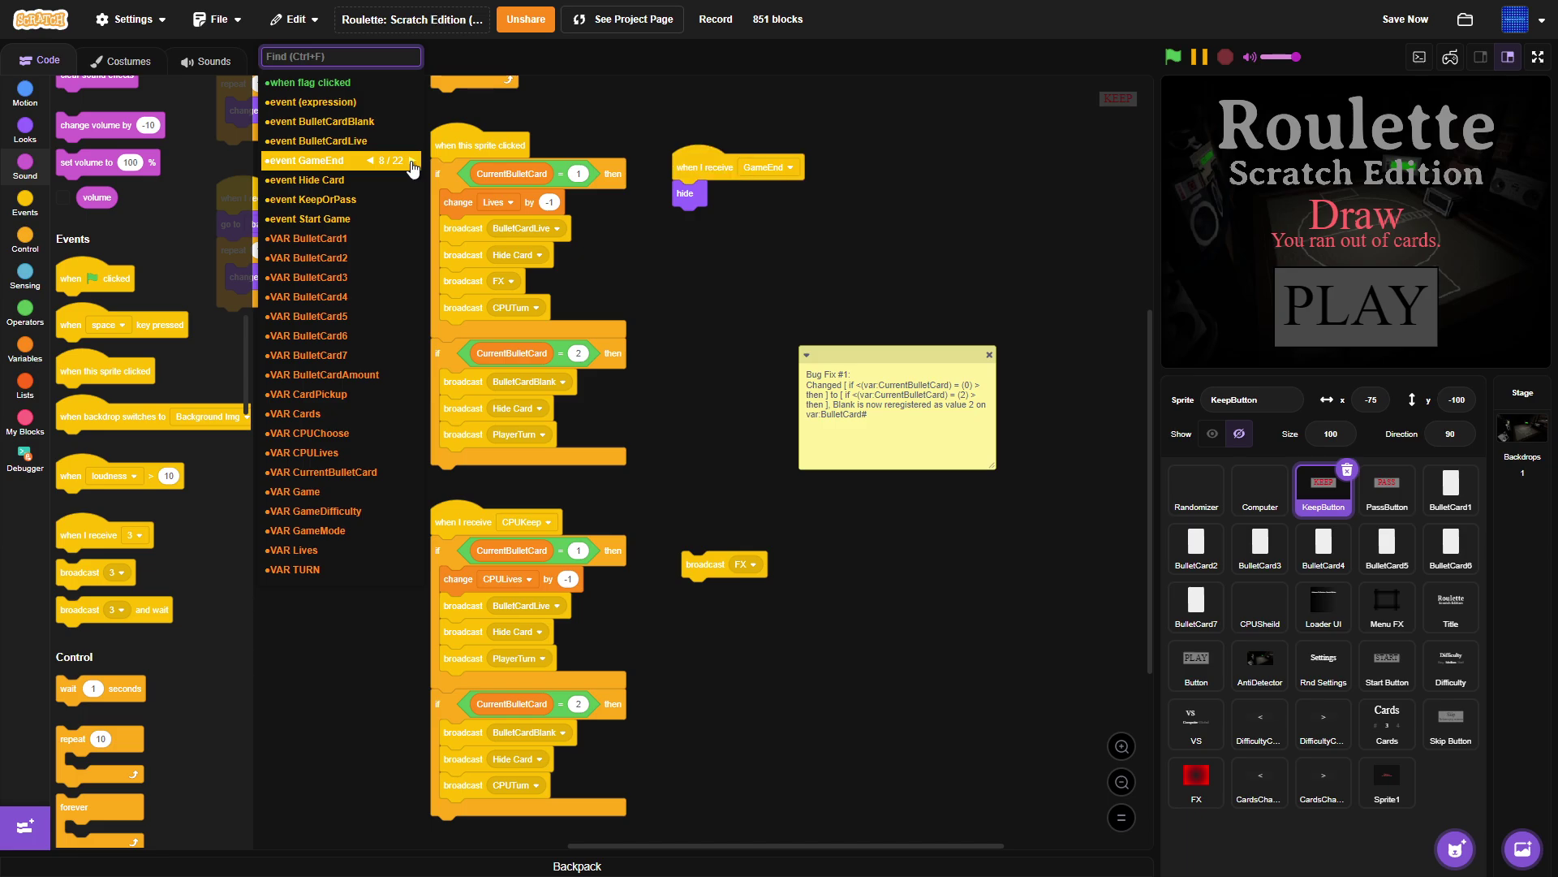
click(413, 161)
click(413, 160)
click(413, 161)
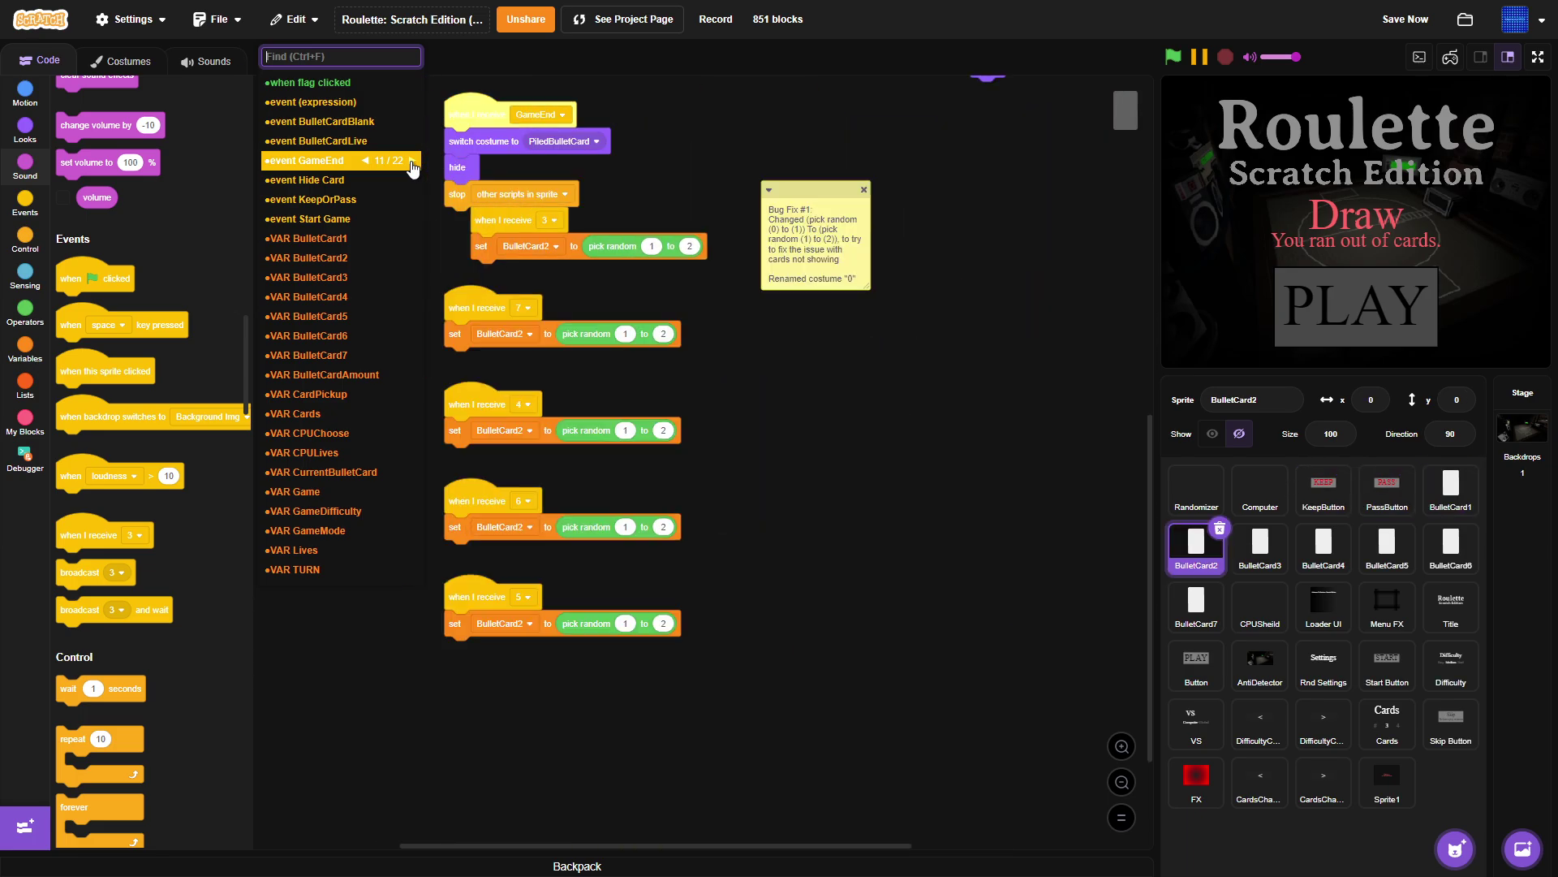
click(412, 161)
click(412, 161)
click(412, 160)
click(412, 160)
click(412, 160)
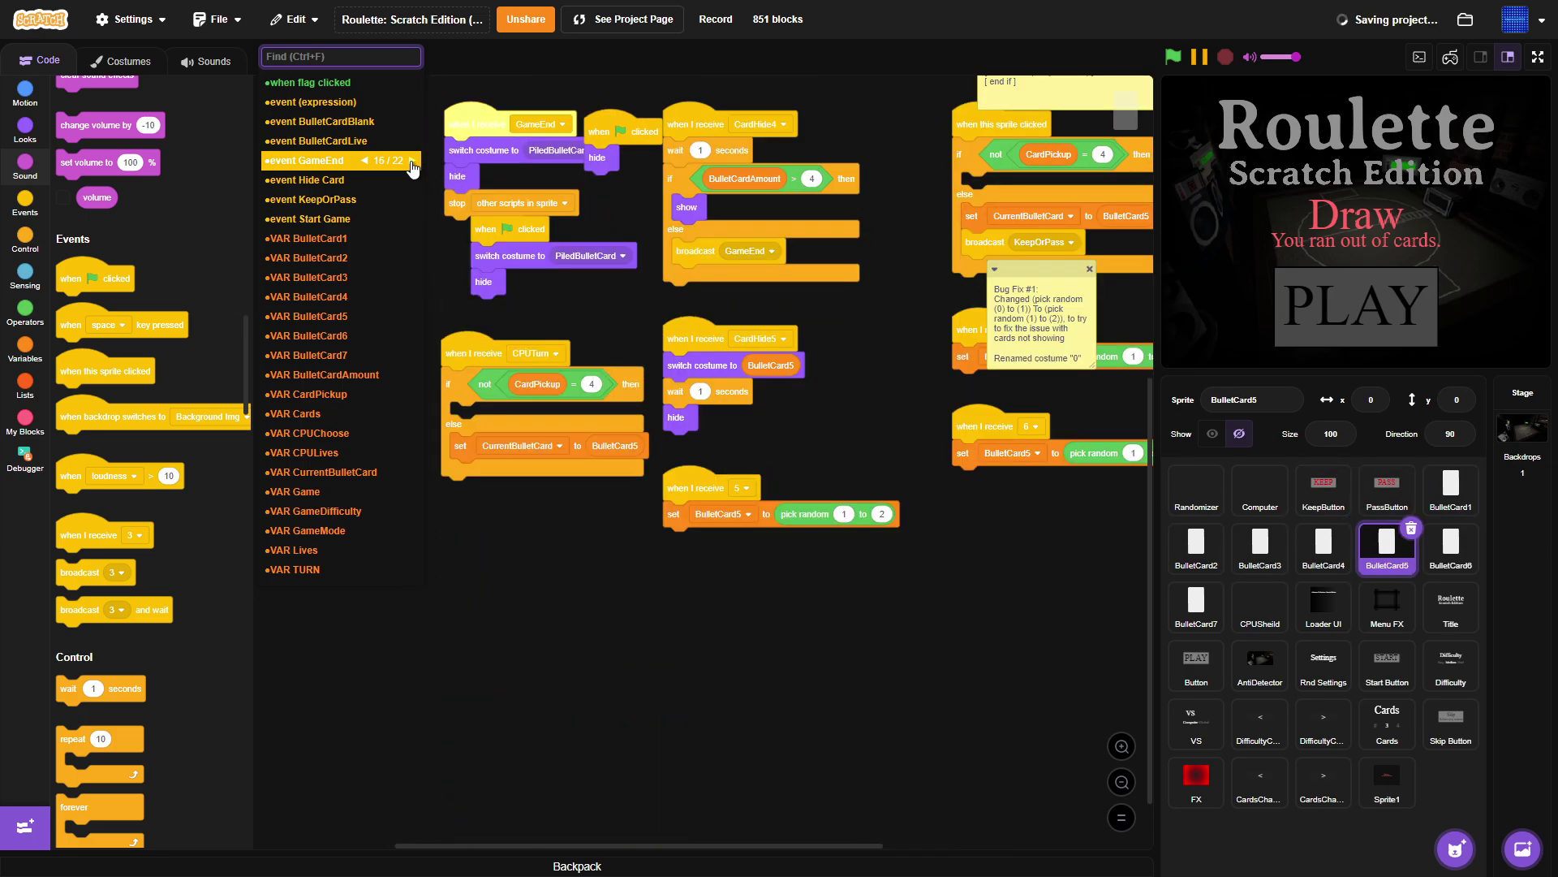
click(412, 161)
click(412, 161)
click(412, 161)
click(412, 160)
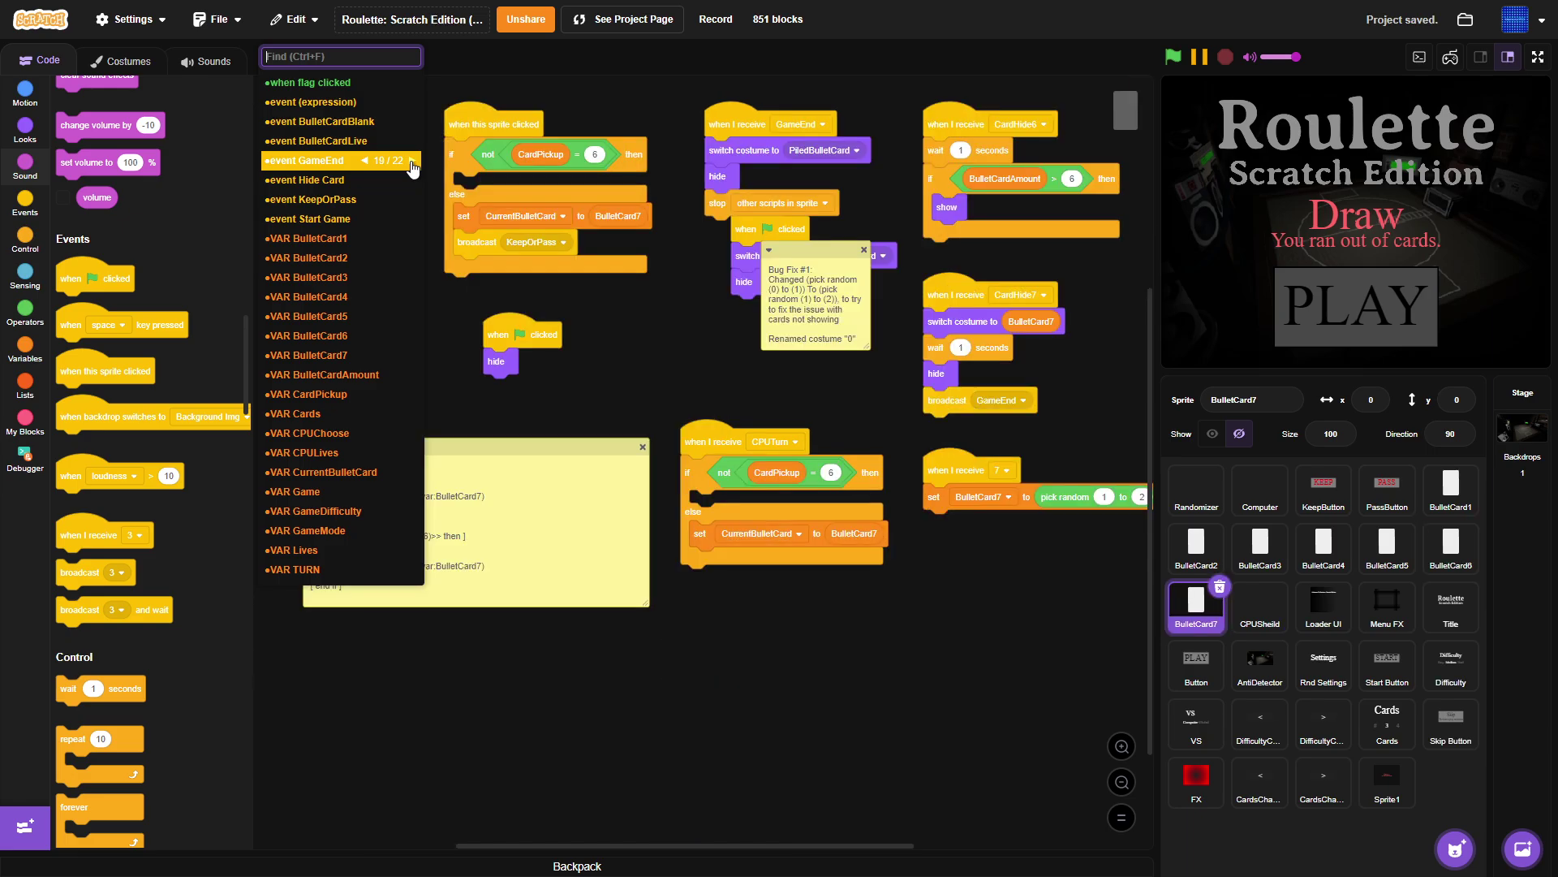
click(412, 161)
click(412, 161)
click(413, 161)
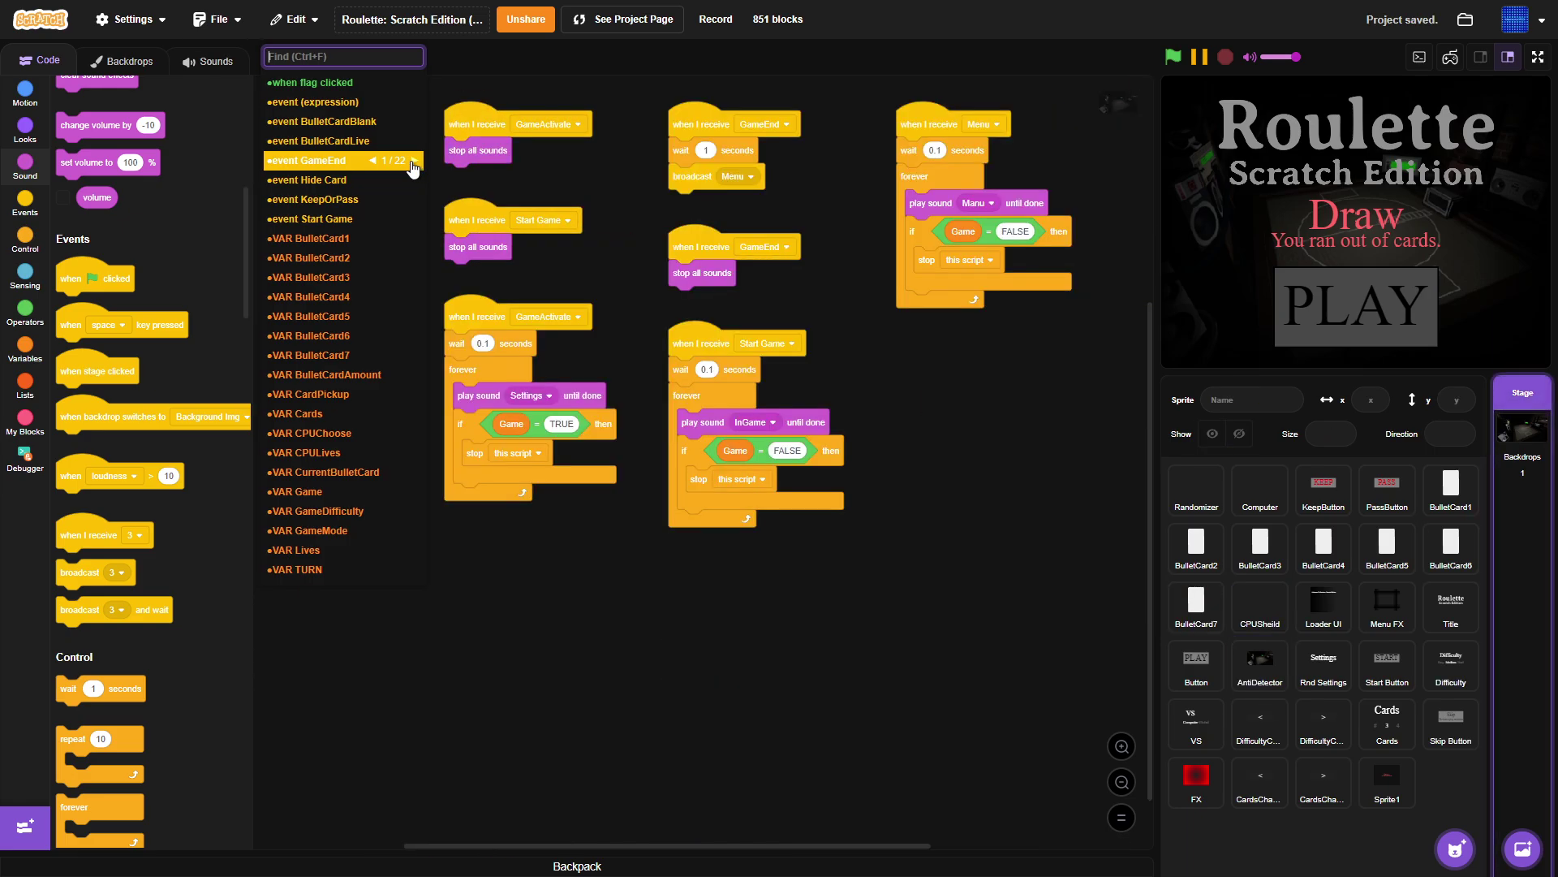
click(413, 161)
click(412, 161)
click(412, 160)
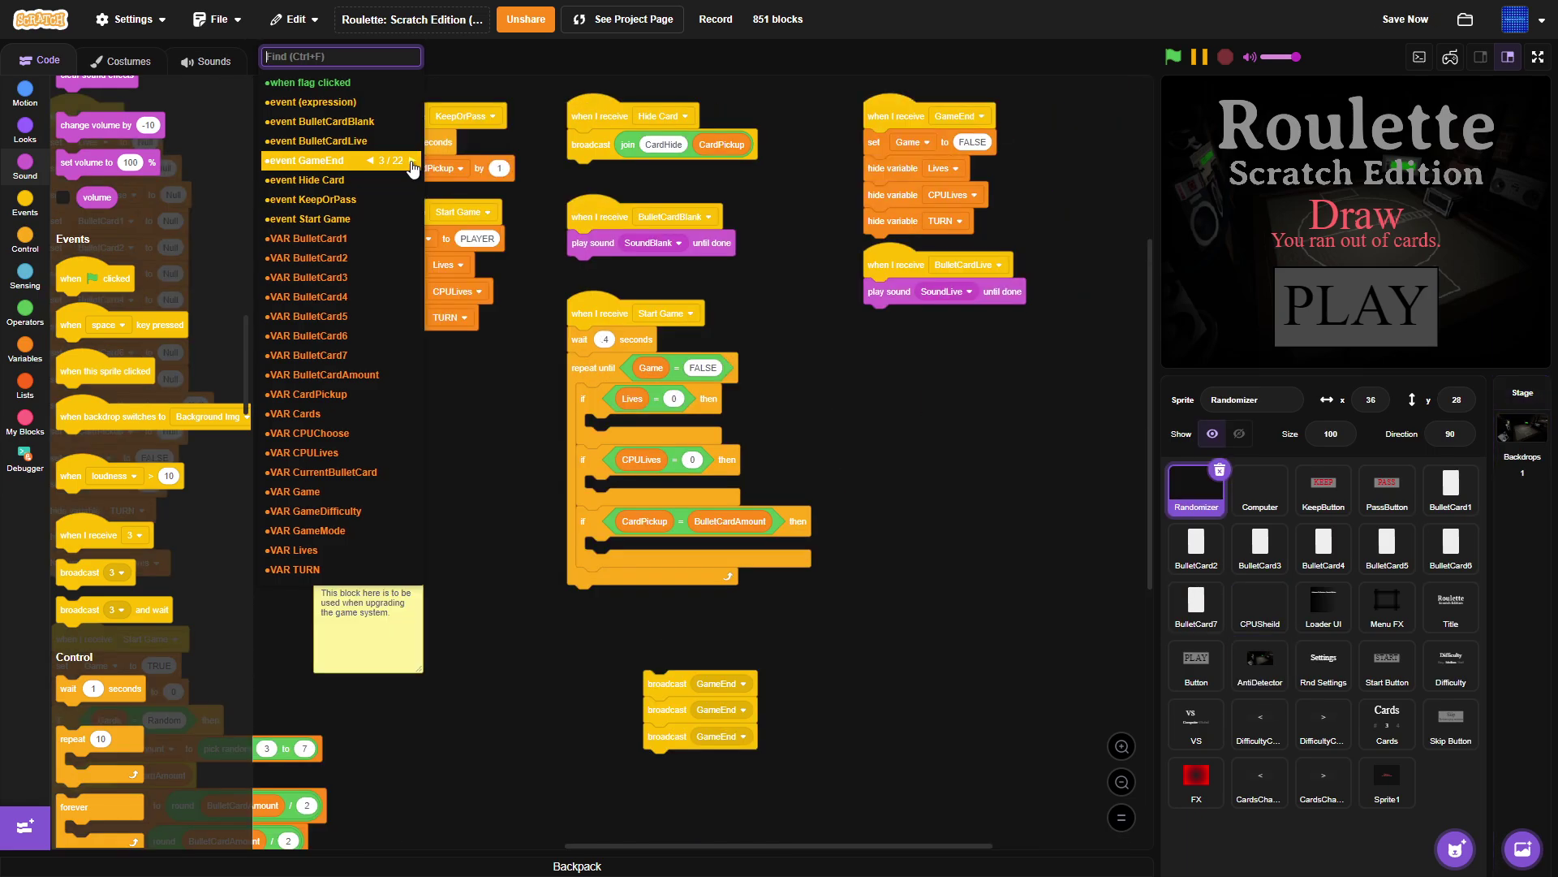
Examine the GameEnd occurrences once more, from the Randomizer through the Computer, bullet card and CPUSheild sprites and back to the stage scripts.
click(412, 161)
click(412, 161)
click(412, 160)
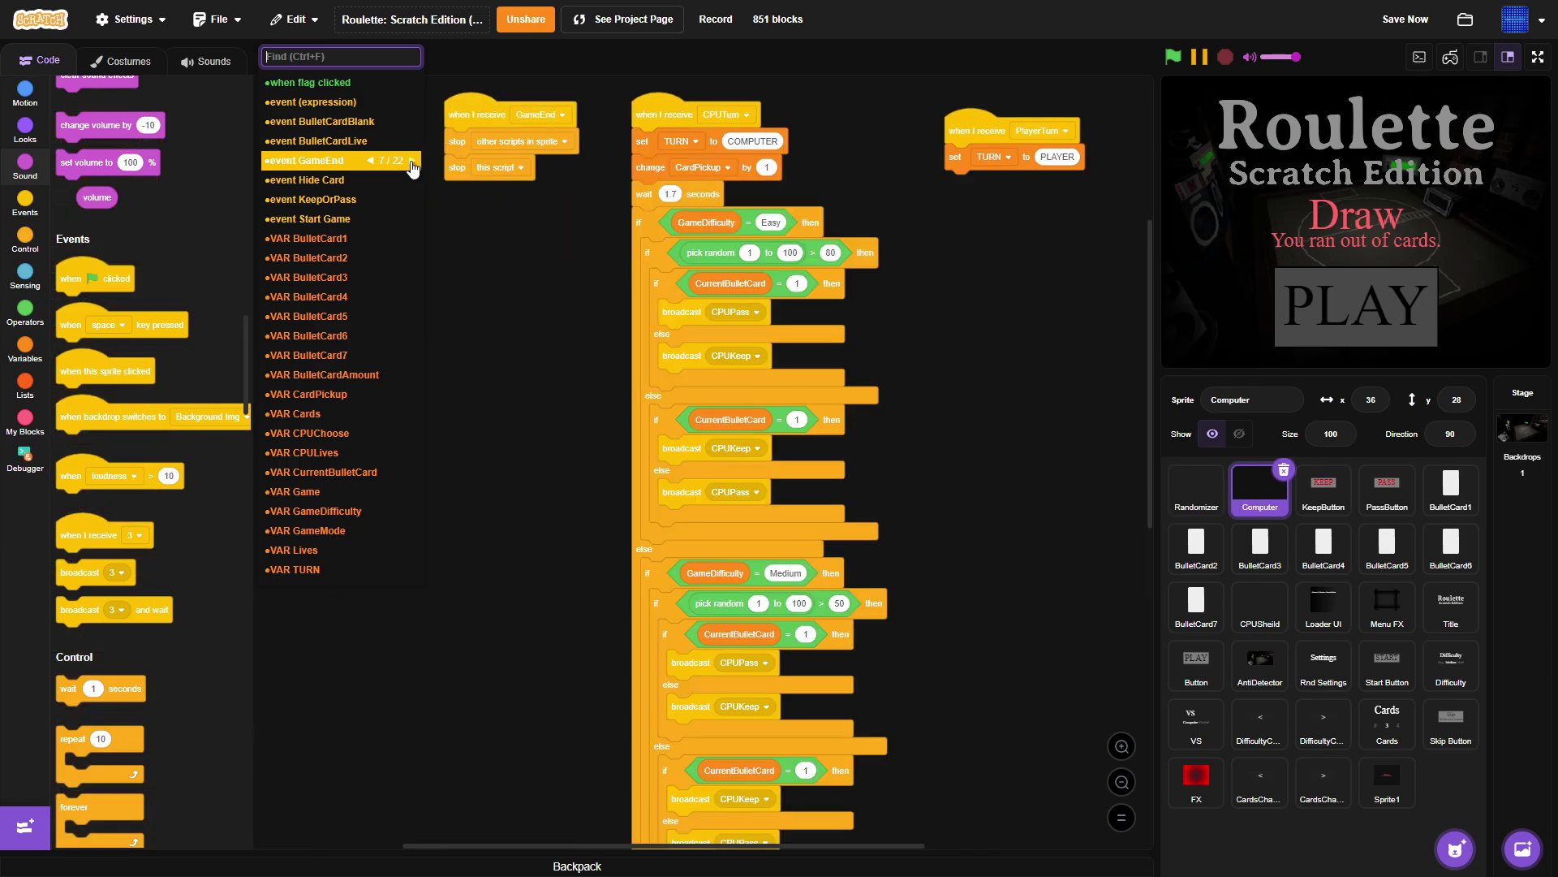
click(412, 161)
click(412, 160)
click(413, 161)
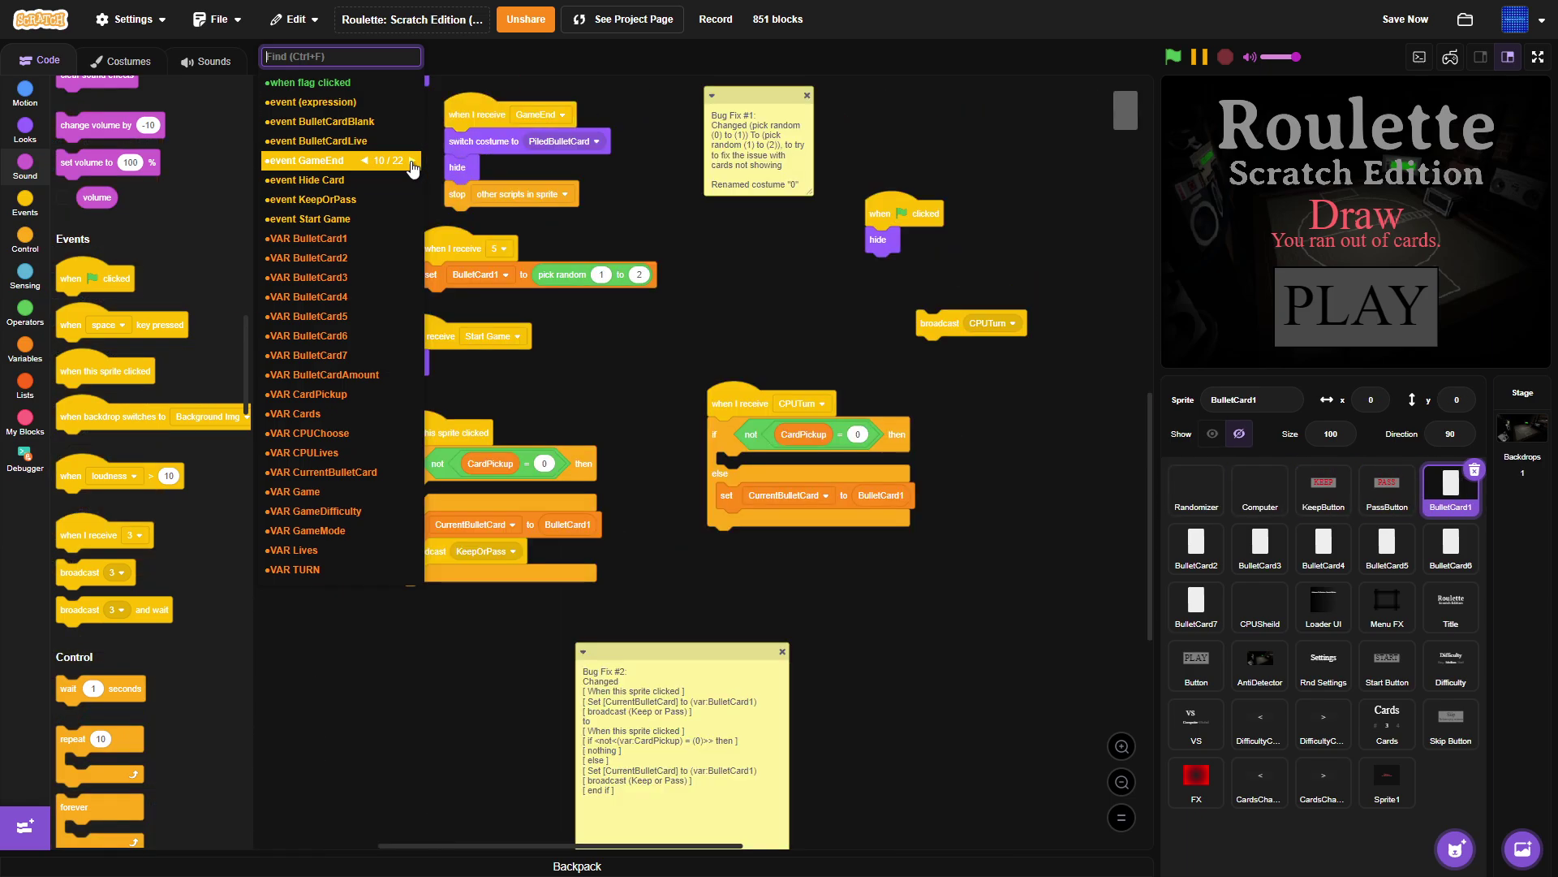
click(413, 161)
click(412, 161)
click(412, 161)
click(413, 160)
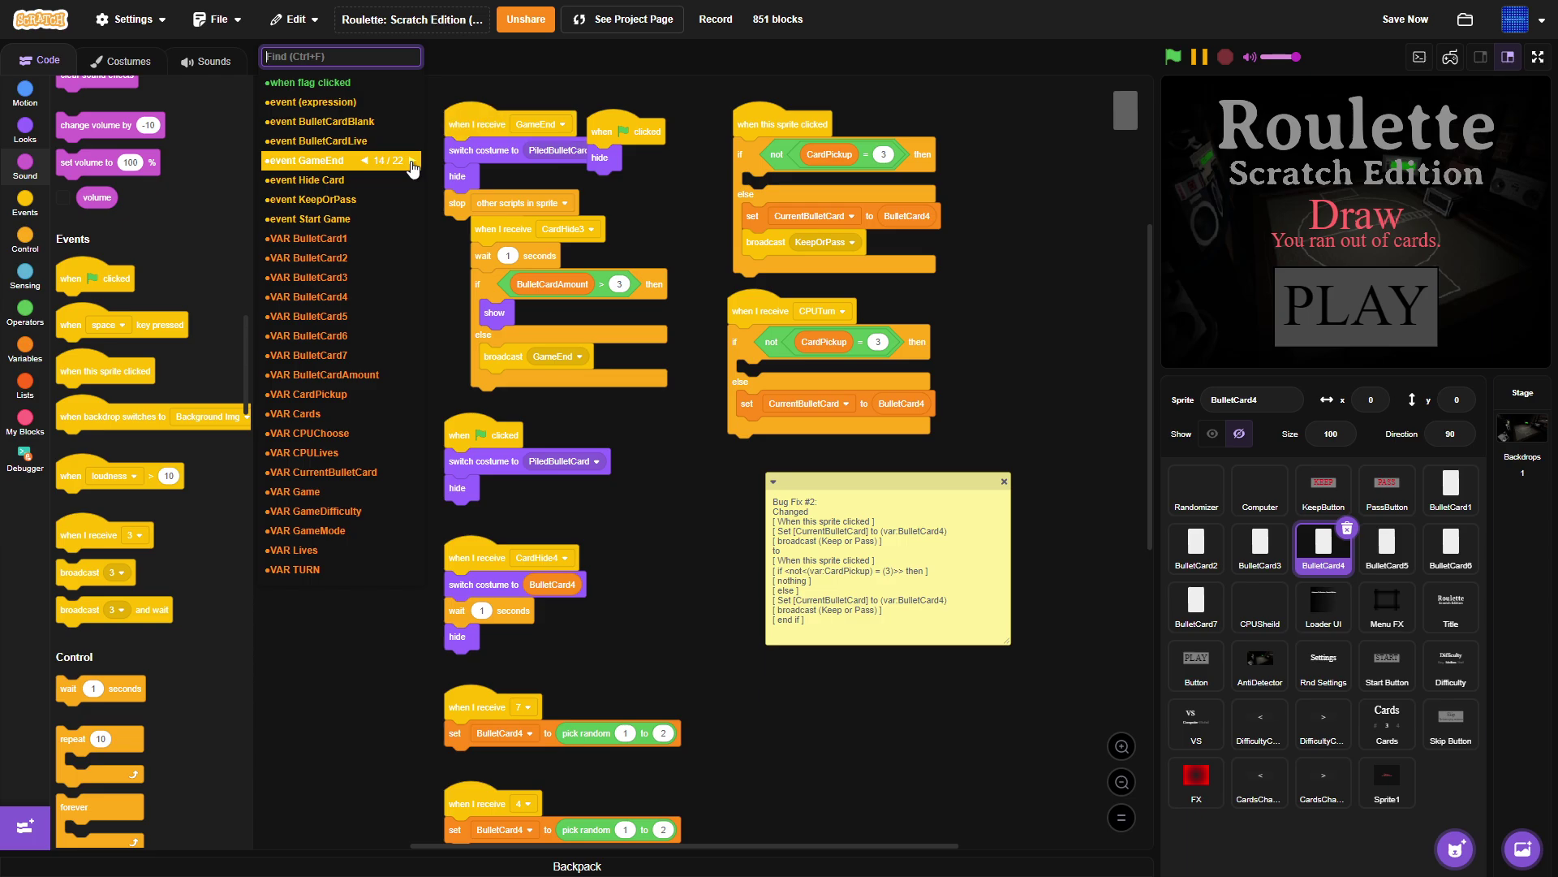
click(413, 161)
click(412, 161)
click(412, 161)
click(412, 160)
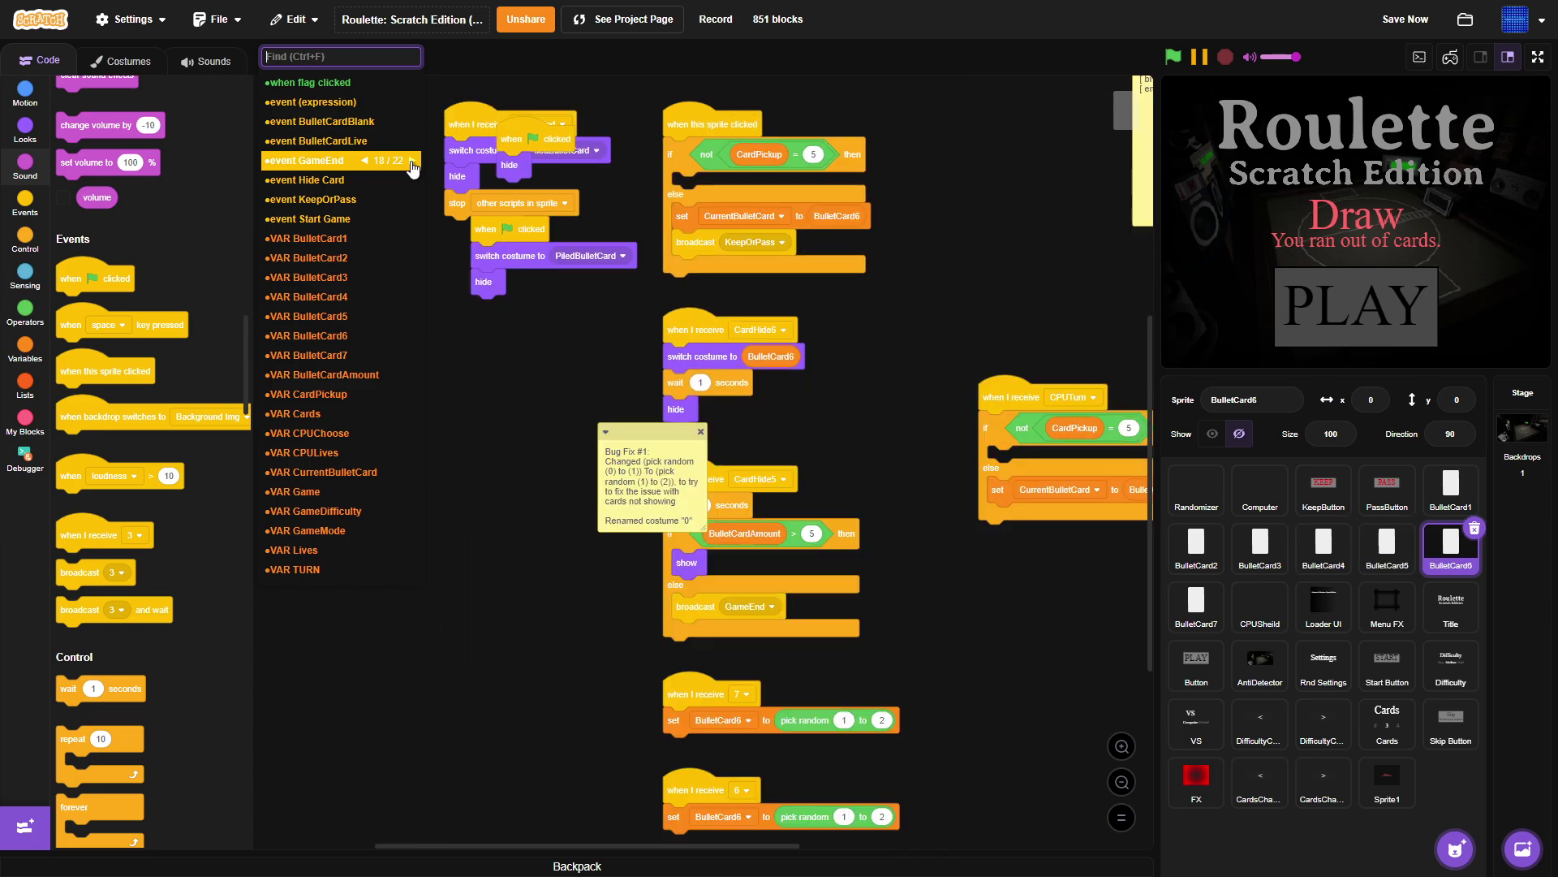
click(412, 161)
click(412, 161)
click(412, 161)
click(412, 160)
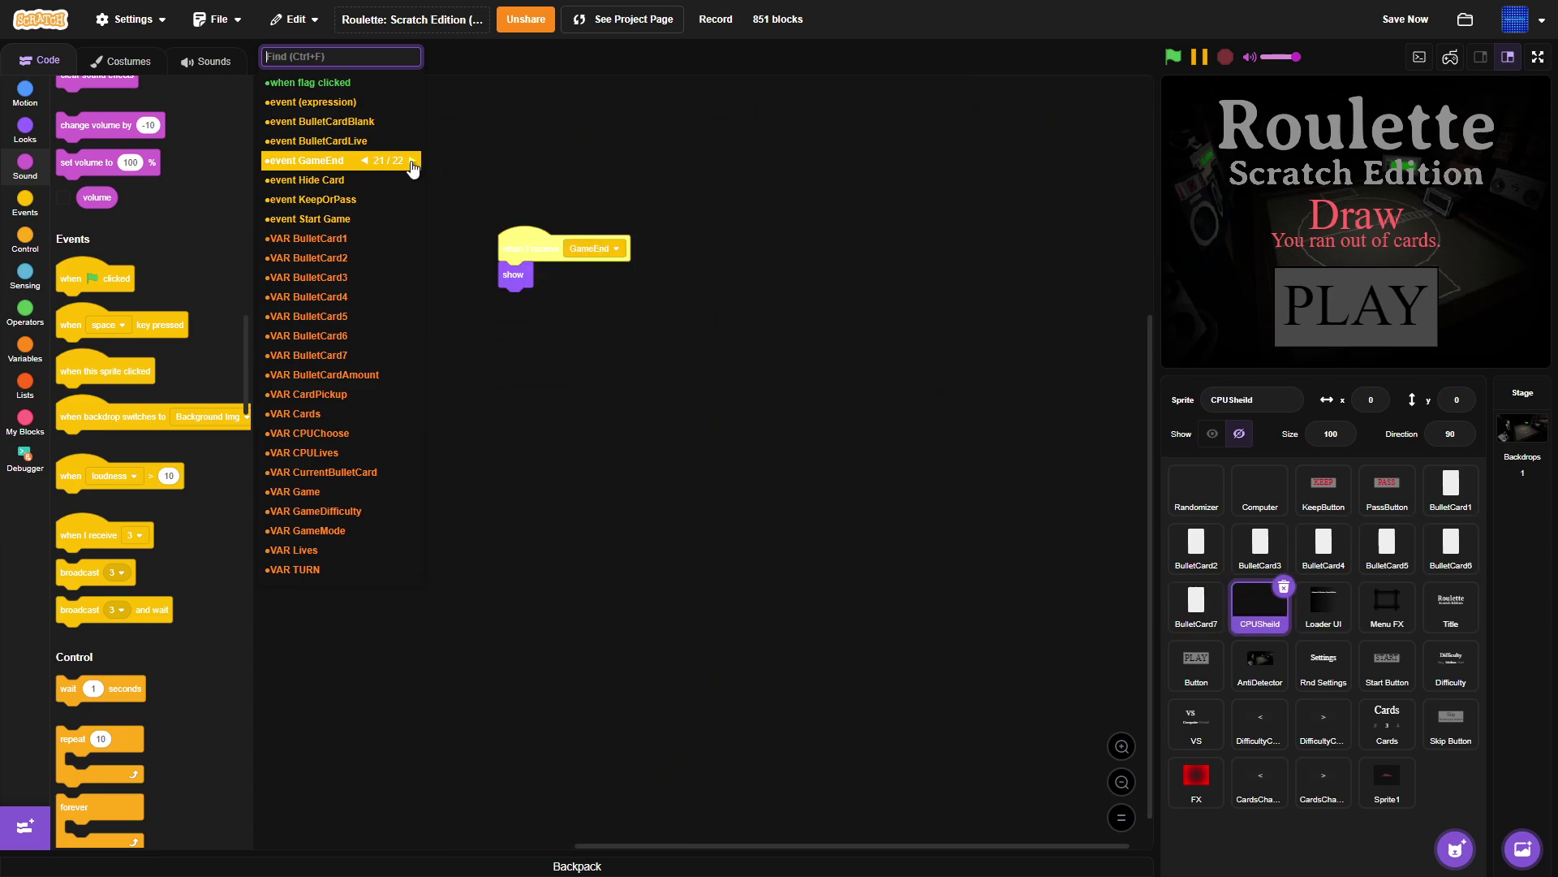
click(413, 161)
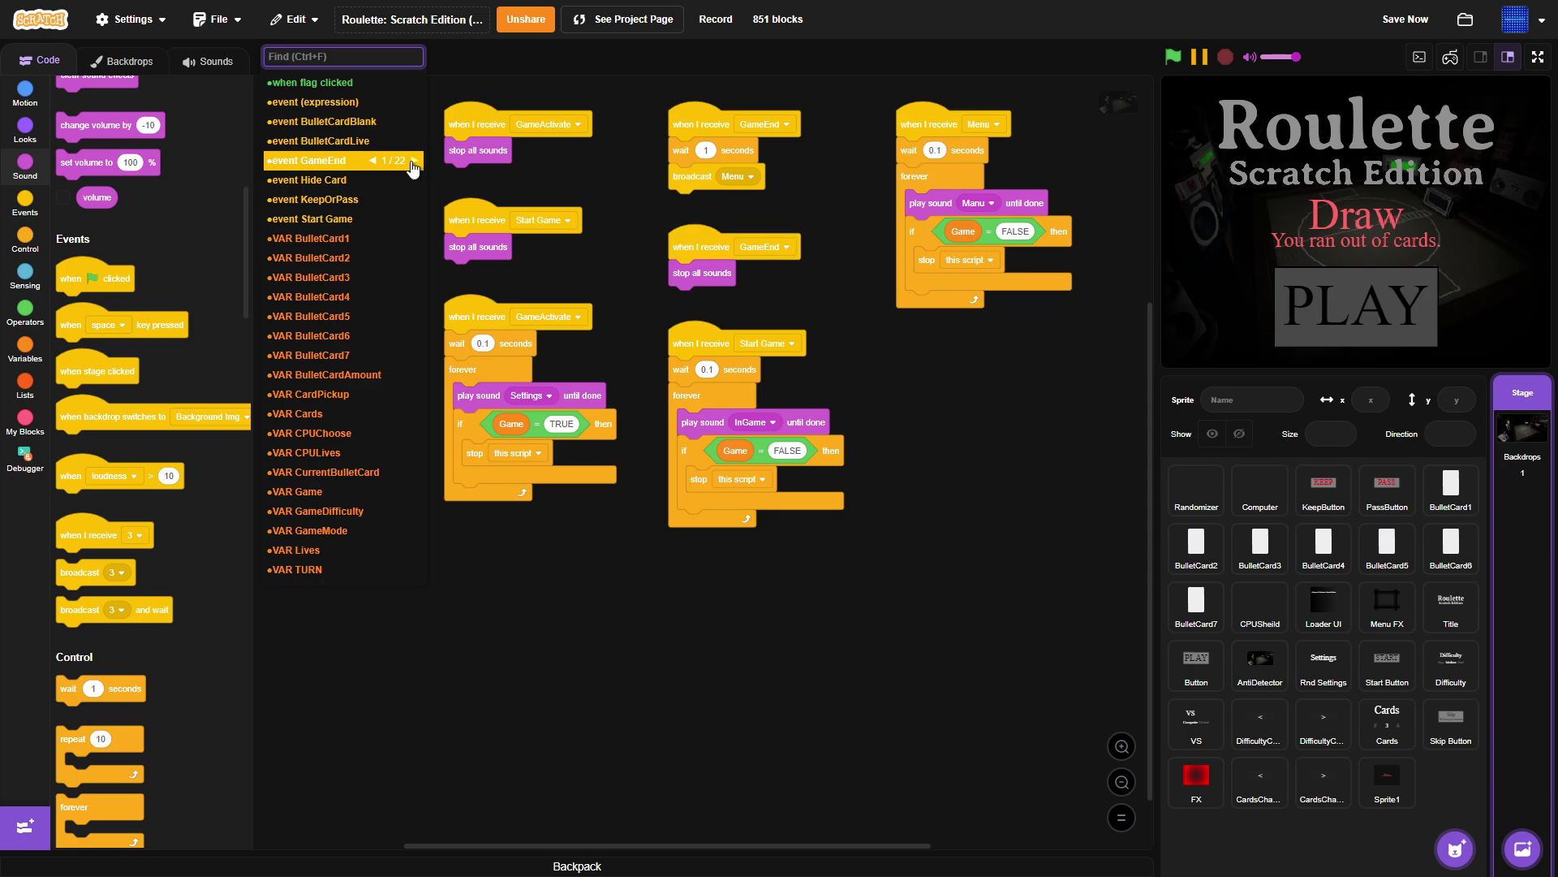
click(413, 161)
click(412, 161)
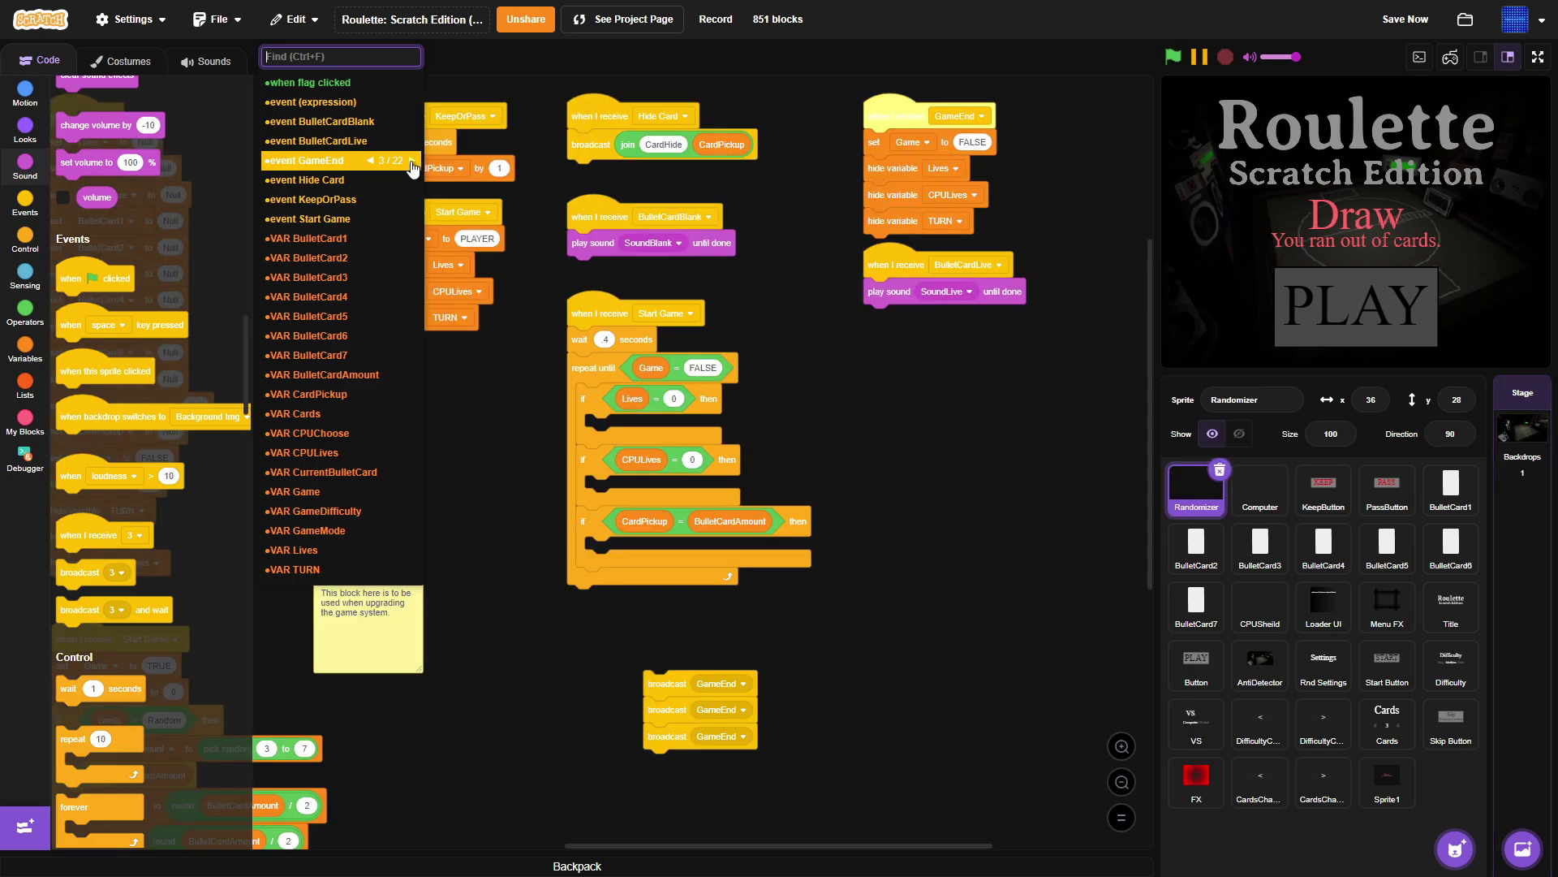
click(371, 161)
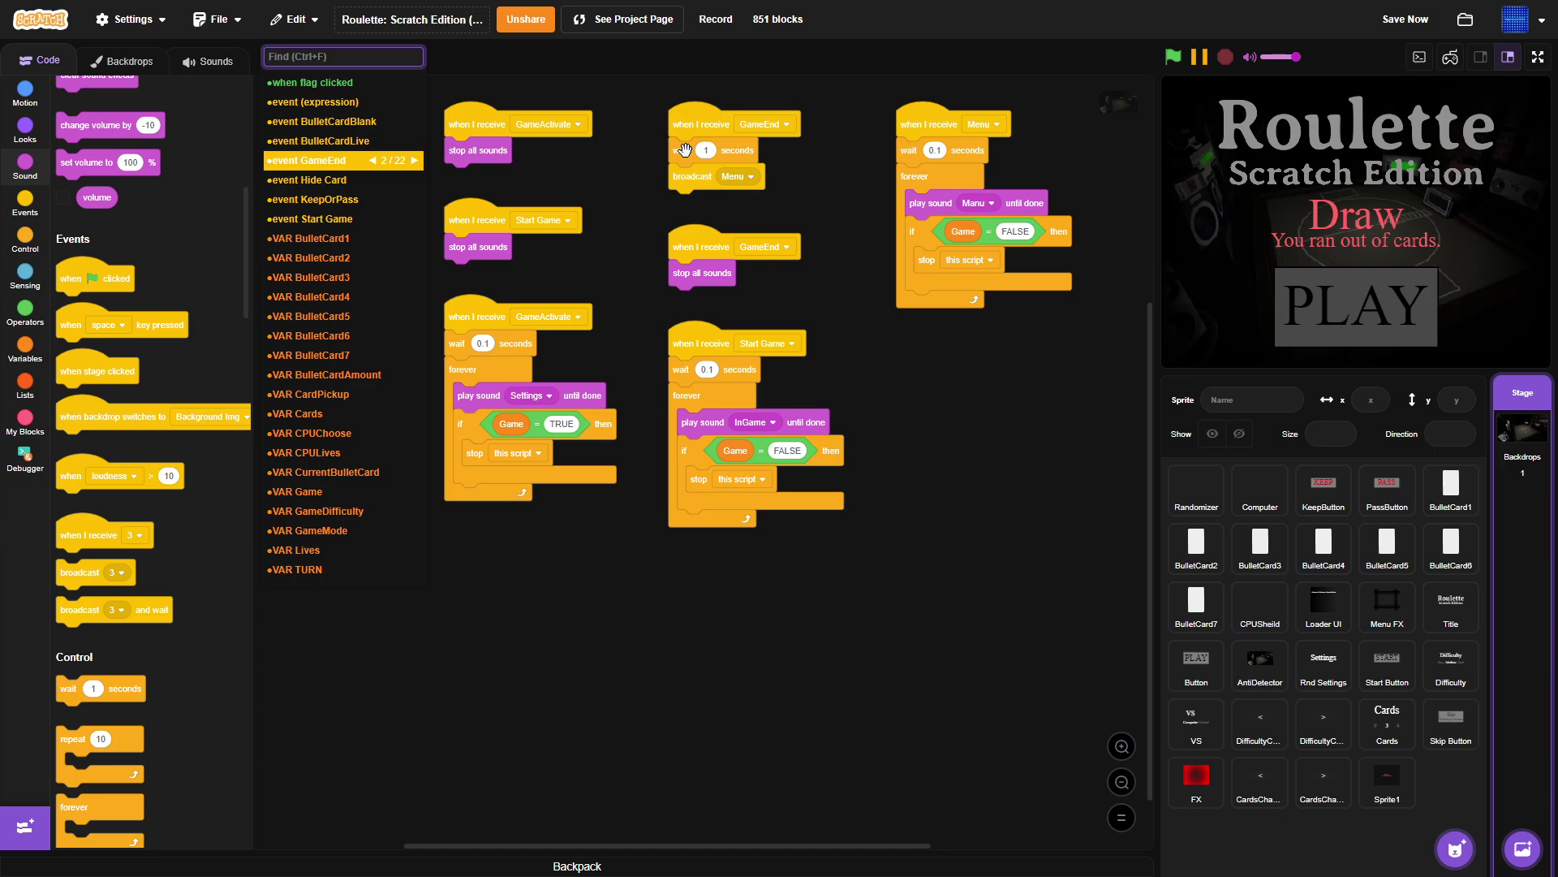
Return to the Randomizer sprite and set the first of the three stacked GameEnd broadcasts to a new message named Lose.
click(1260, 491)
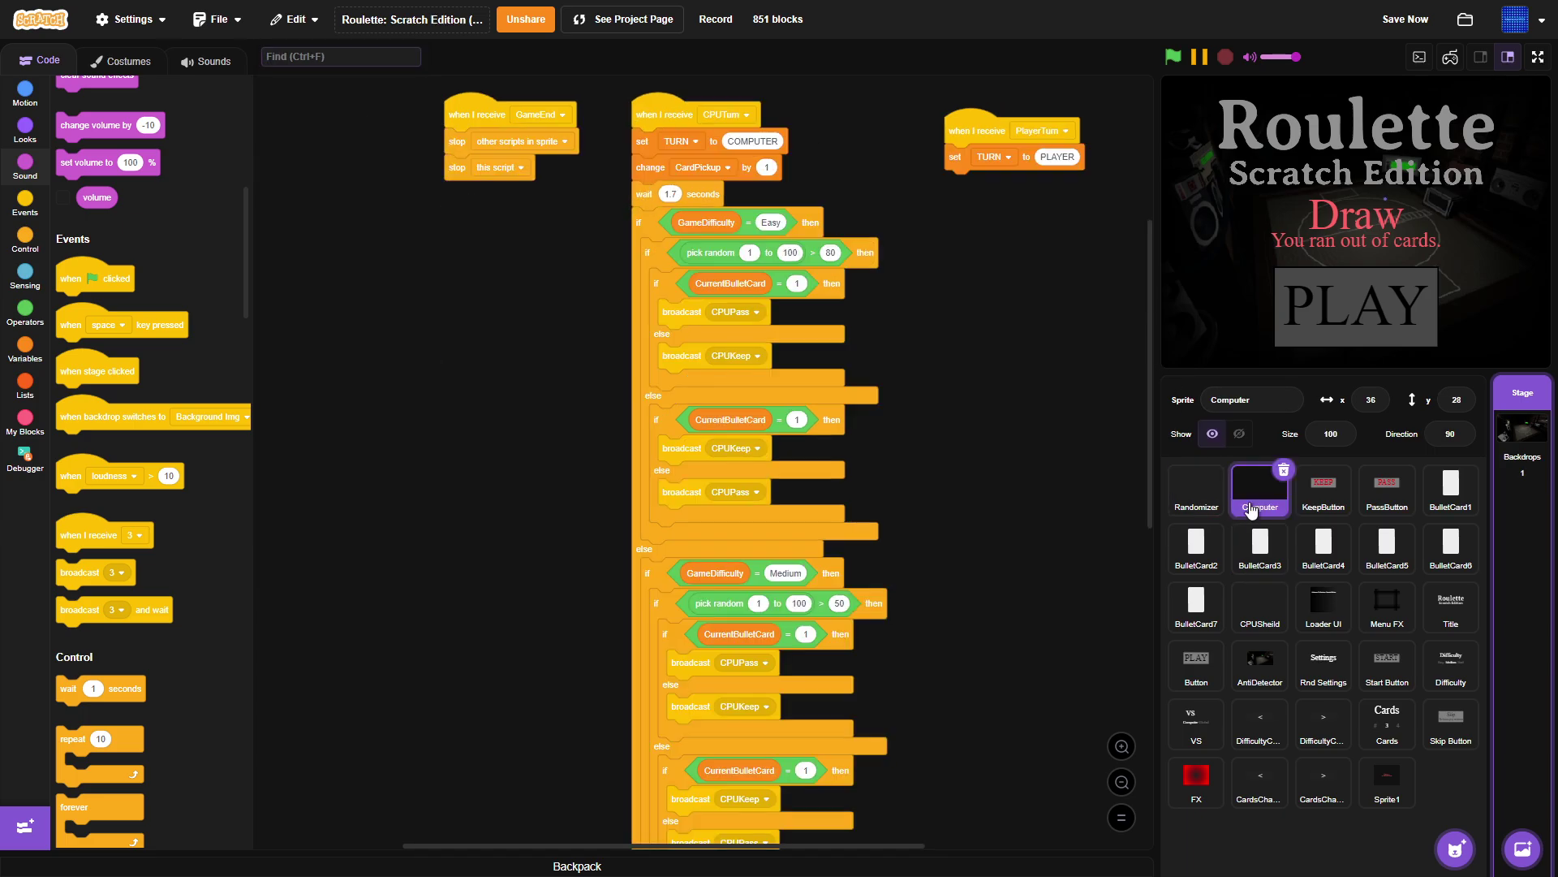
click(1187, 510)
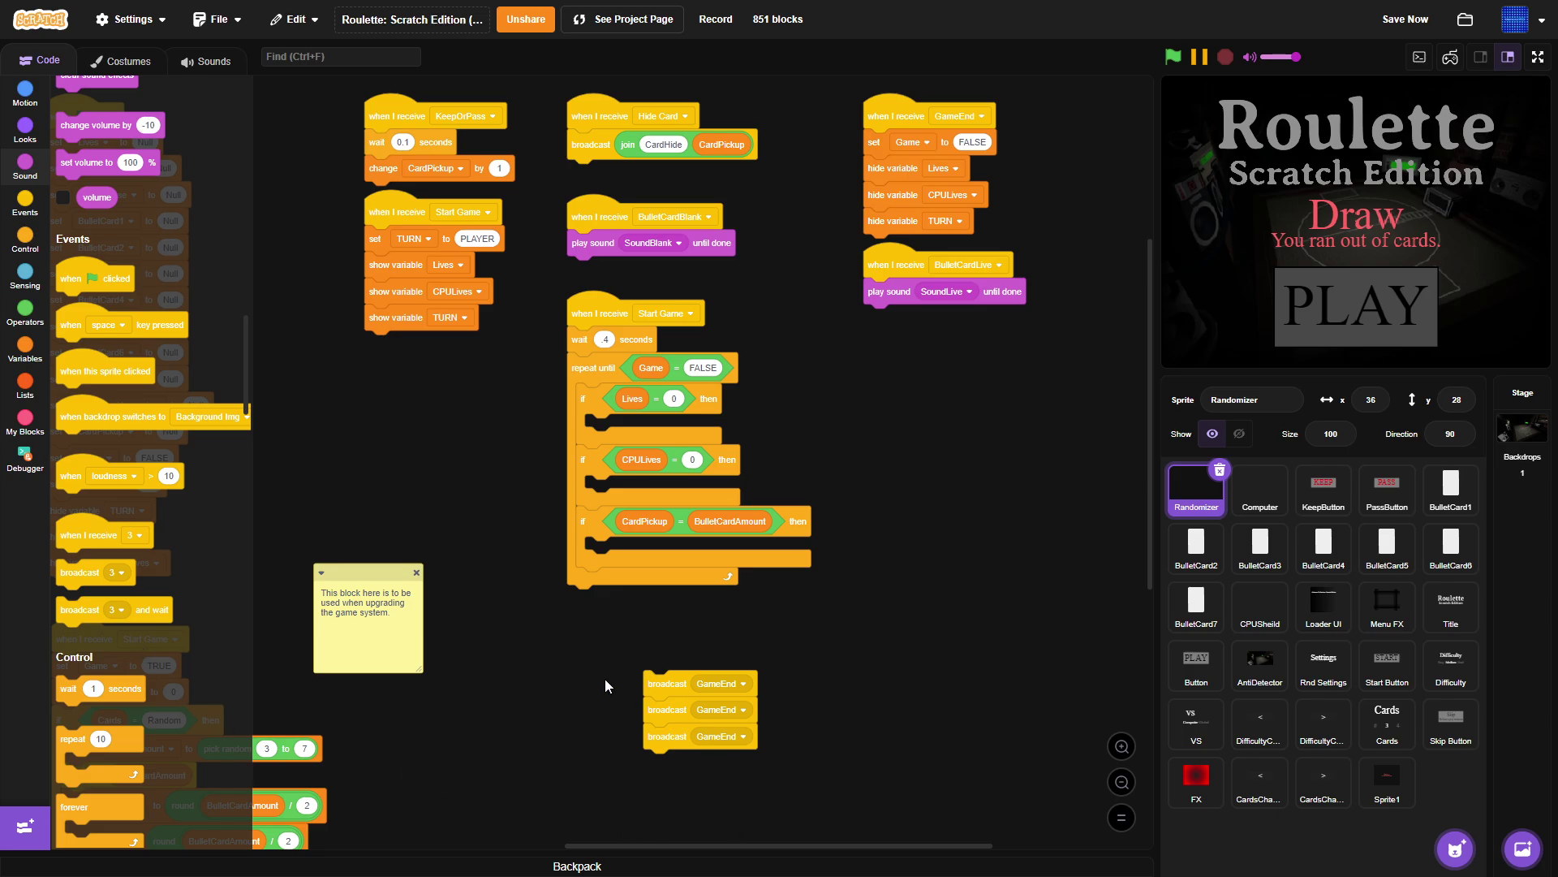
click(722, 682)
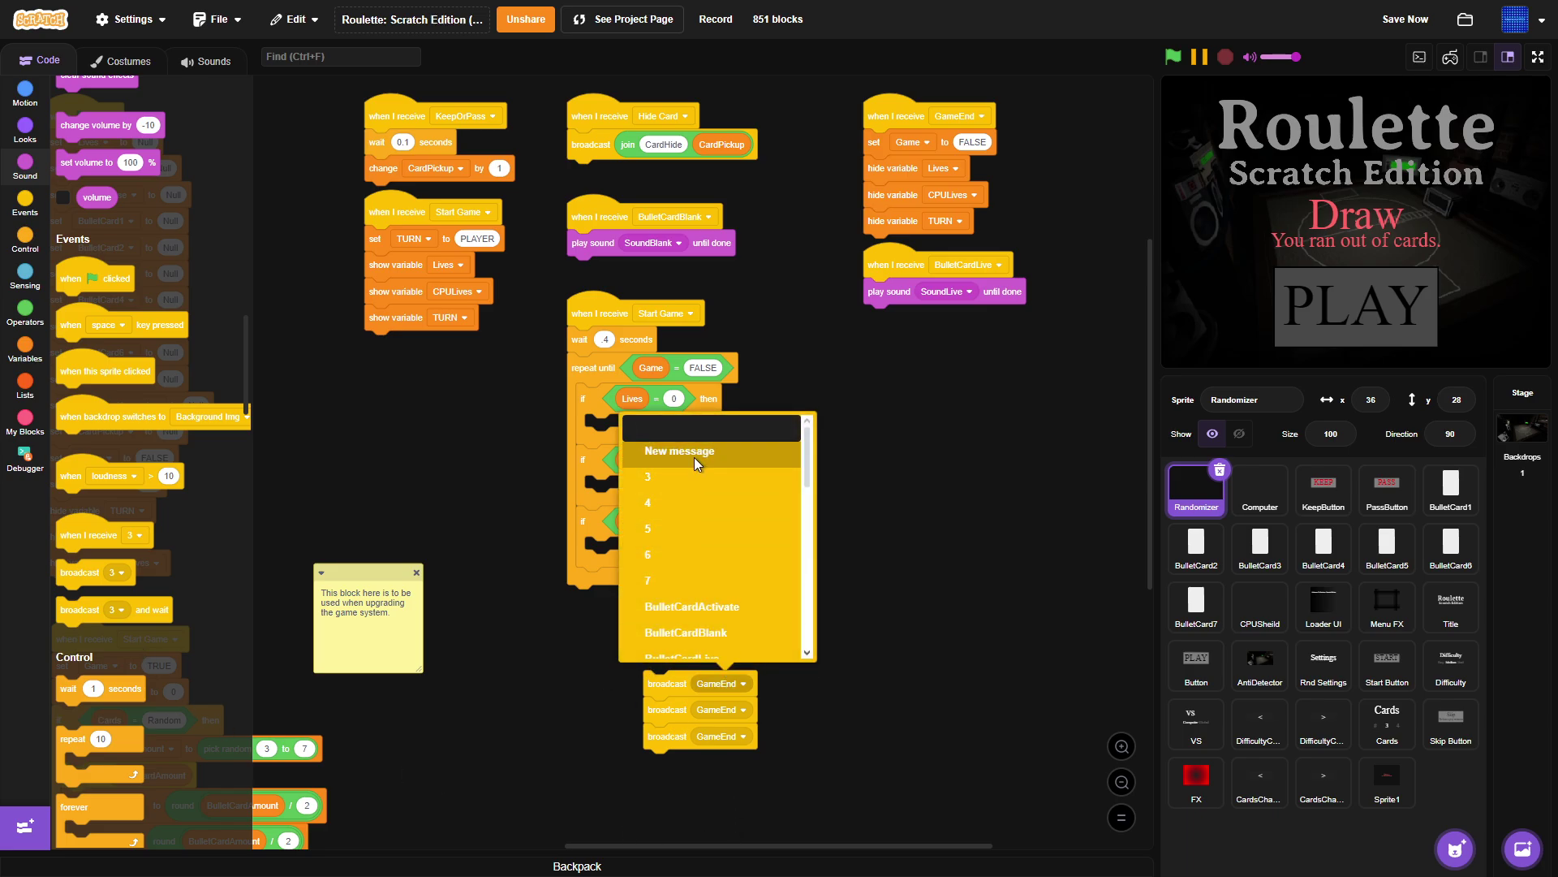
click(694, 456)
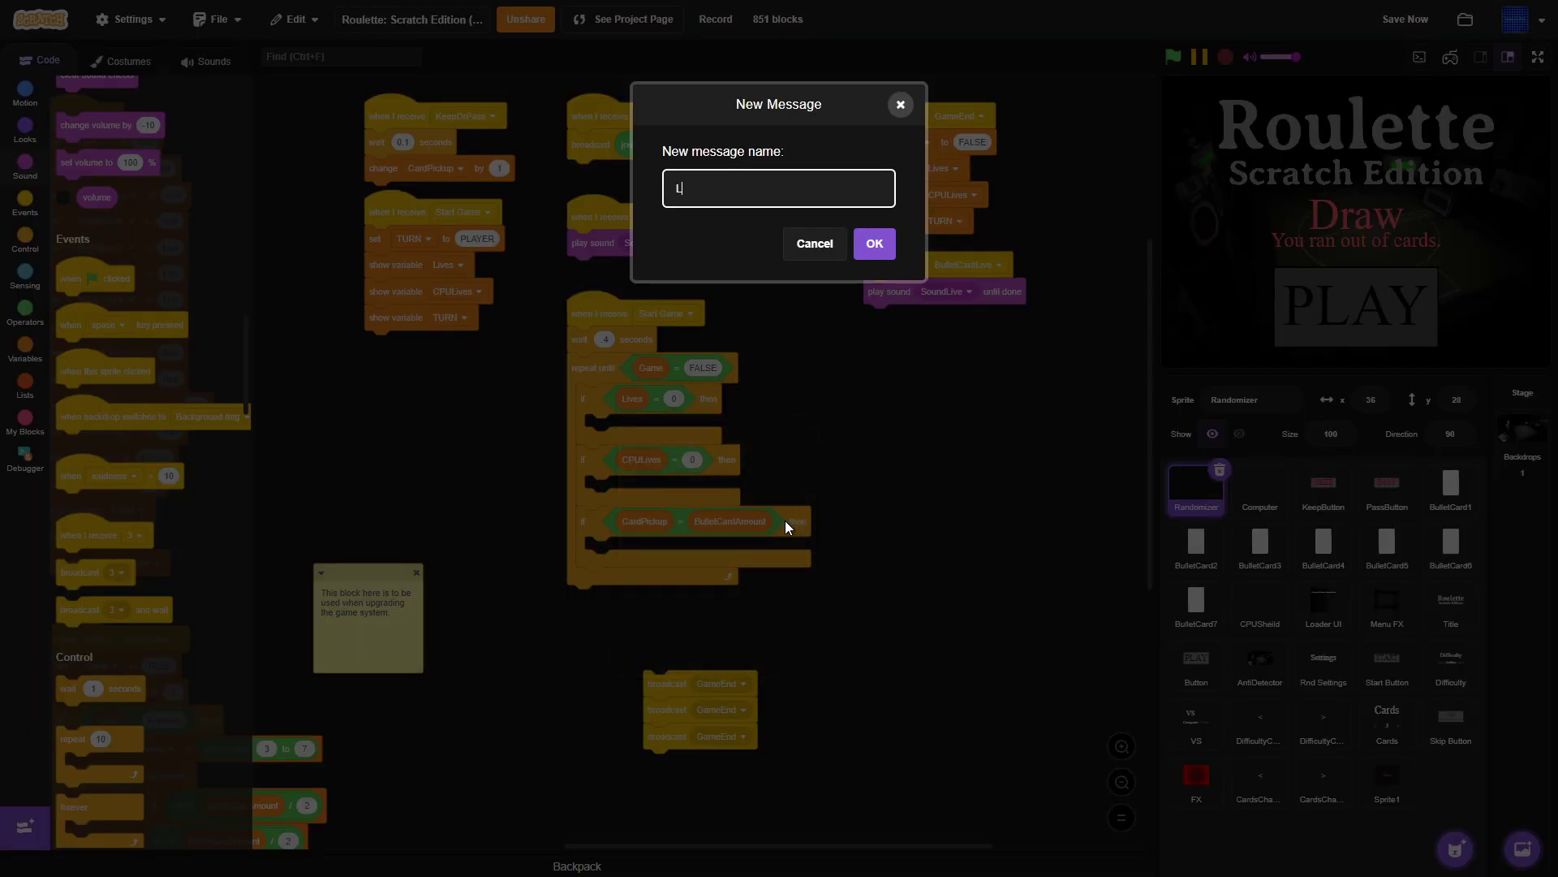
key(Return)
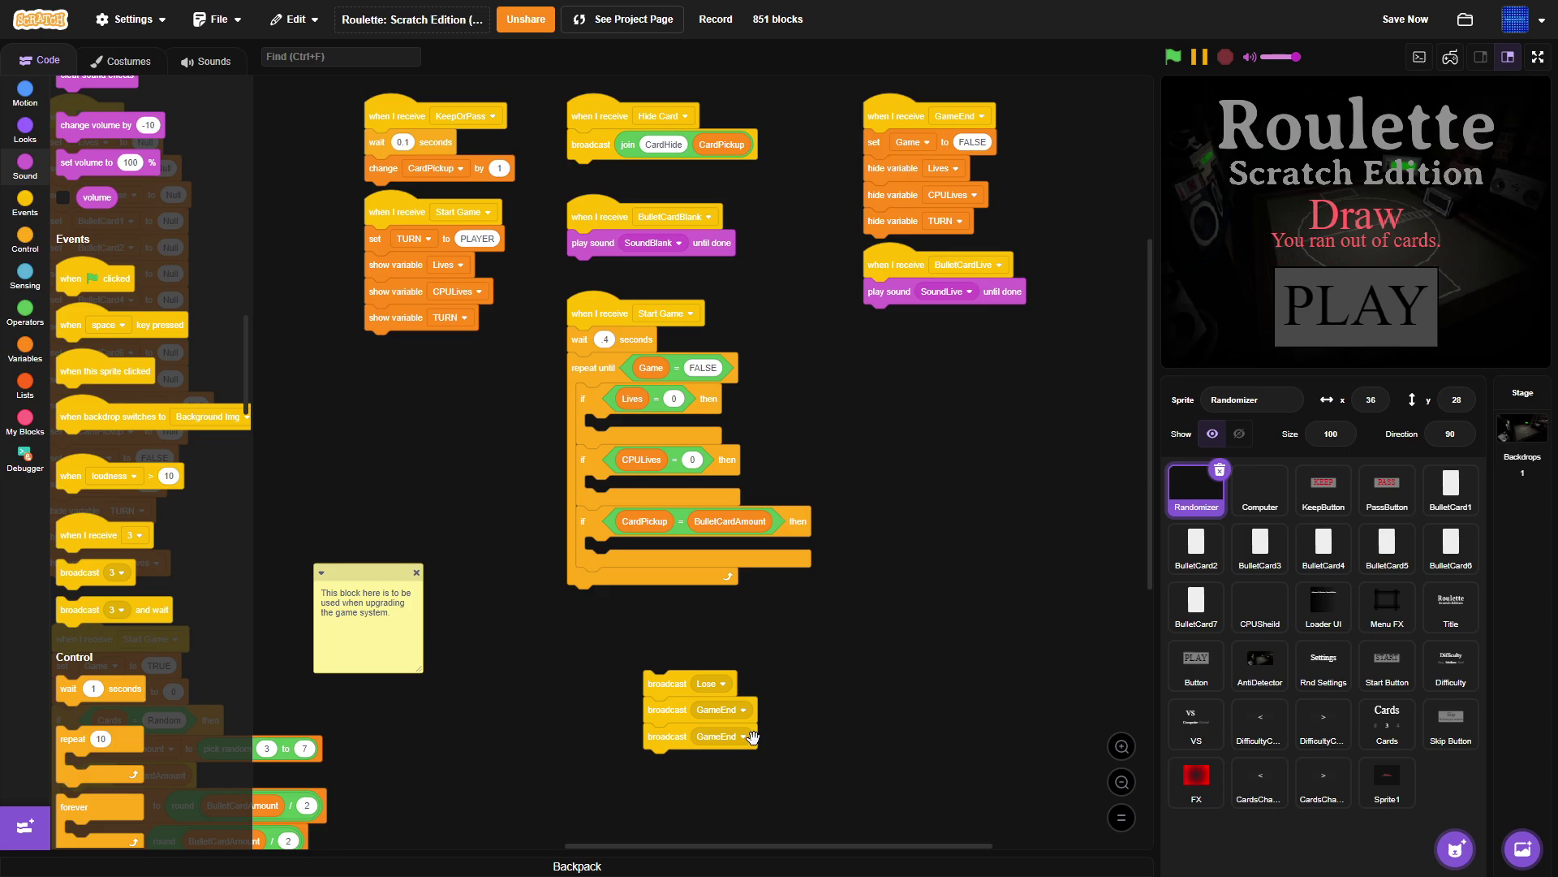
Set the second broadcast in the loose stack to a new message named Win.
click(732, 708)
click(725, 485)
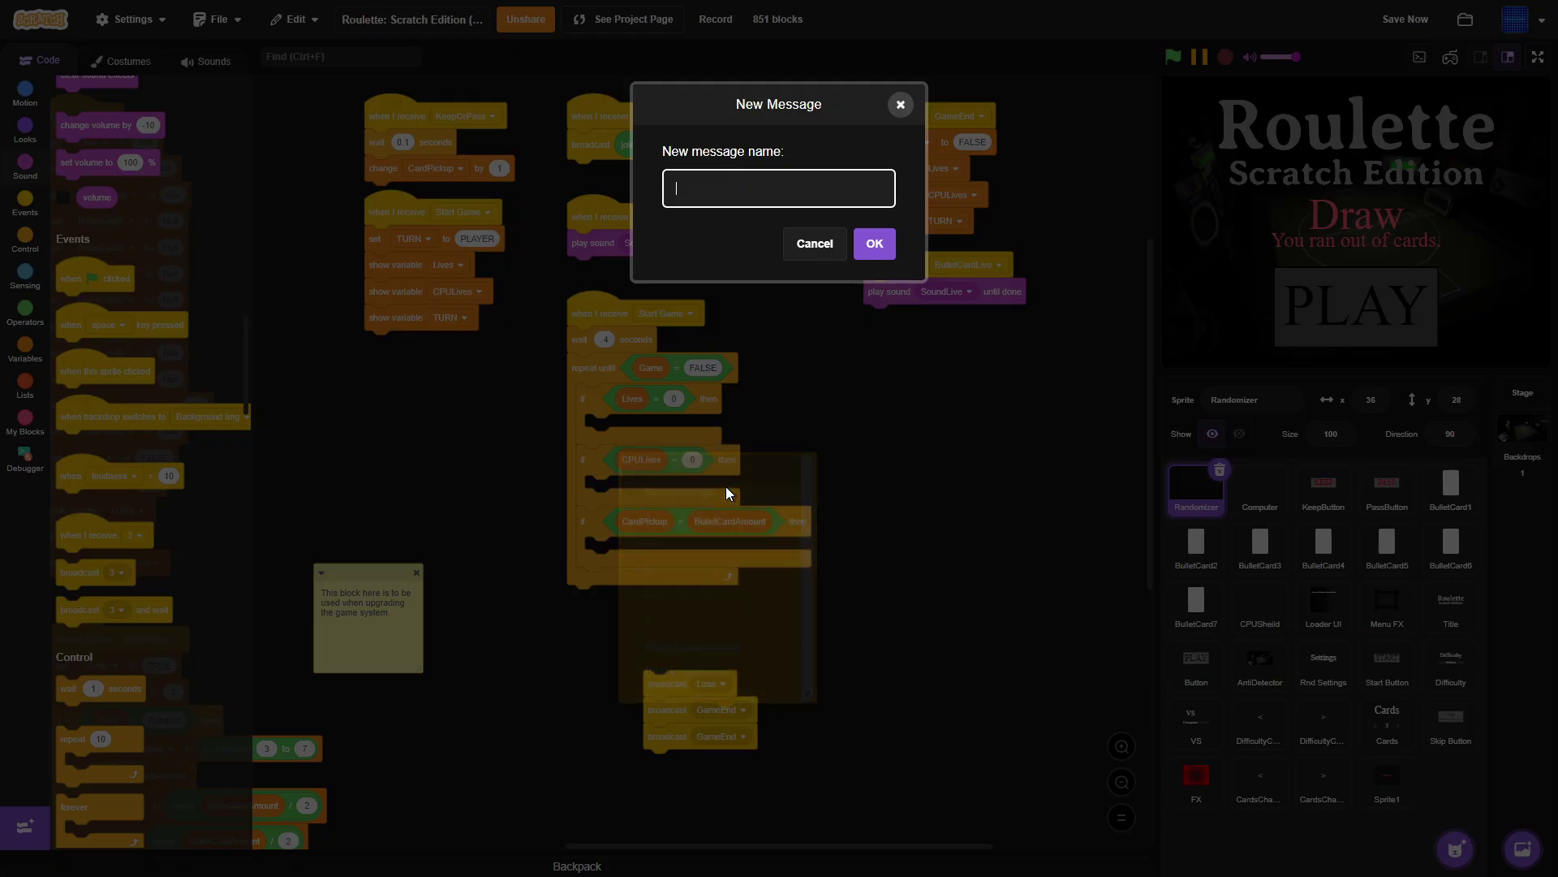
text(win)
key(Return)
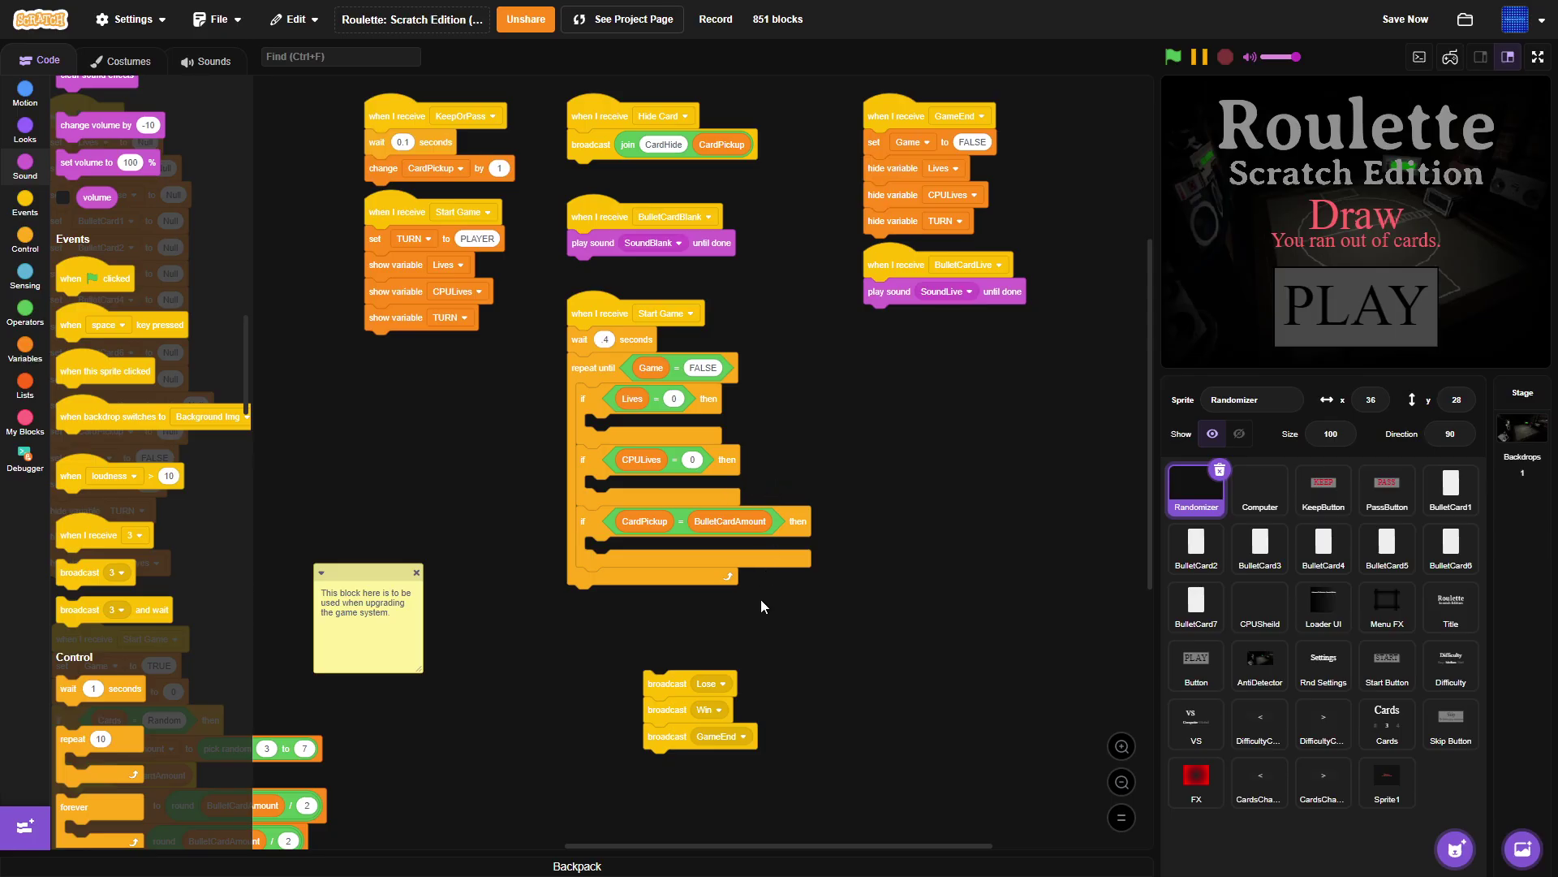